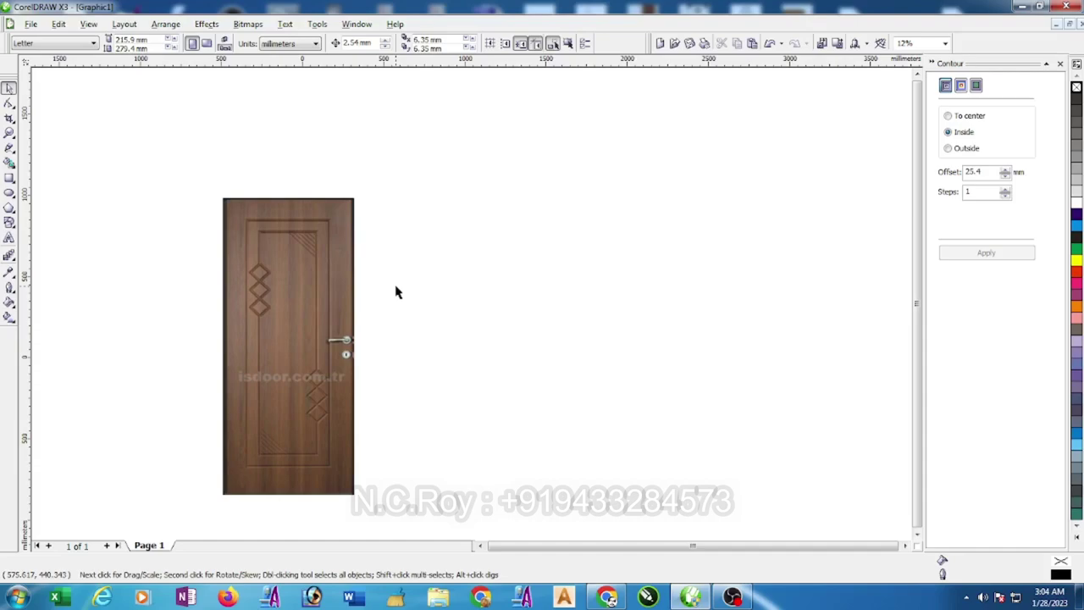
Switch the document's measurement units to inches
click(309, 304)
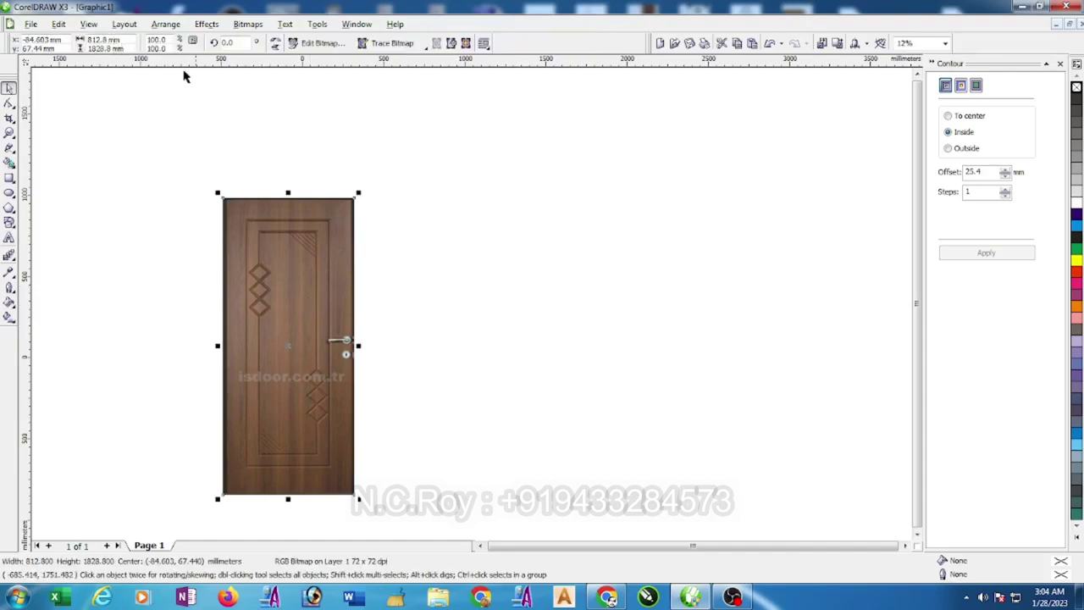
click(212, 85)
click(309, 44)
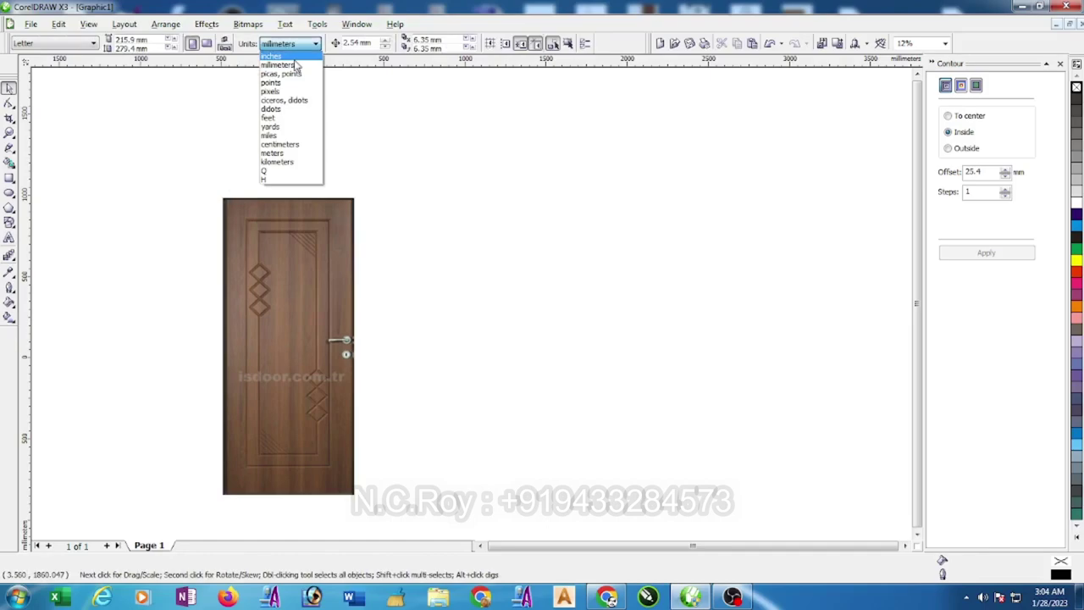
click(296, 57)
Create a boundary curve around the door image and give it a red outline
click(282, 265)
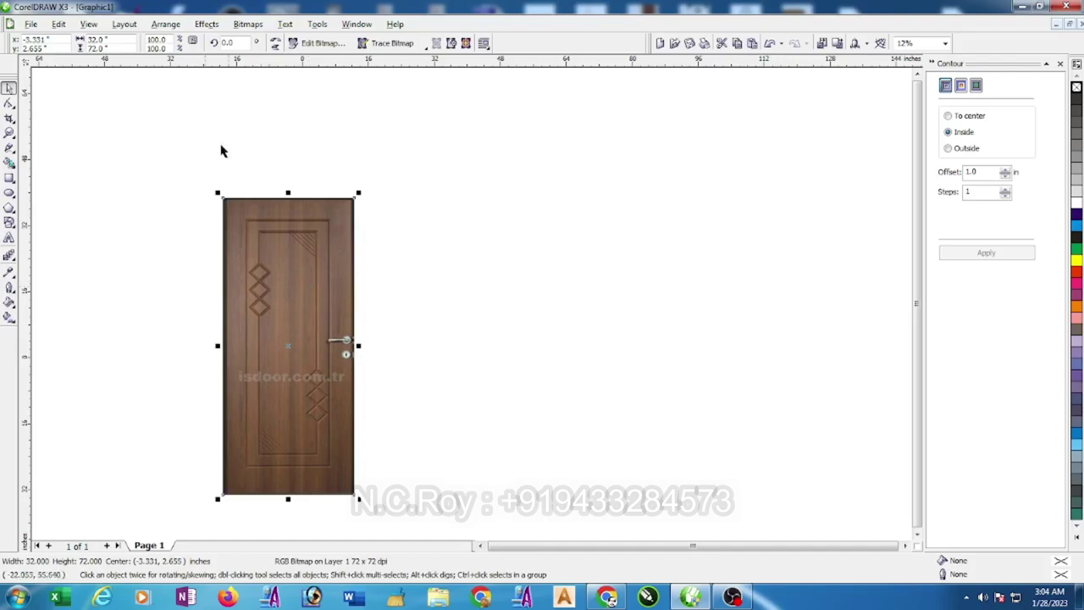
click(205, 25)
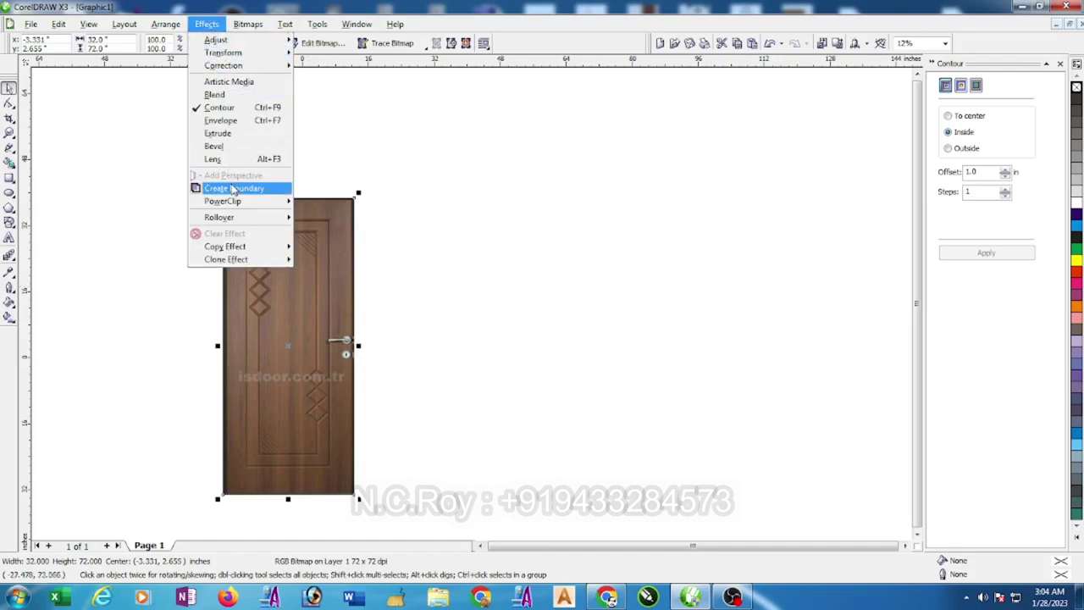
click(234, 188)
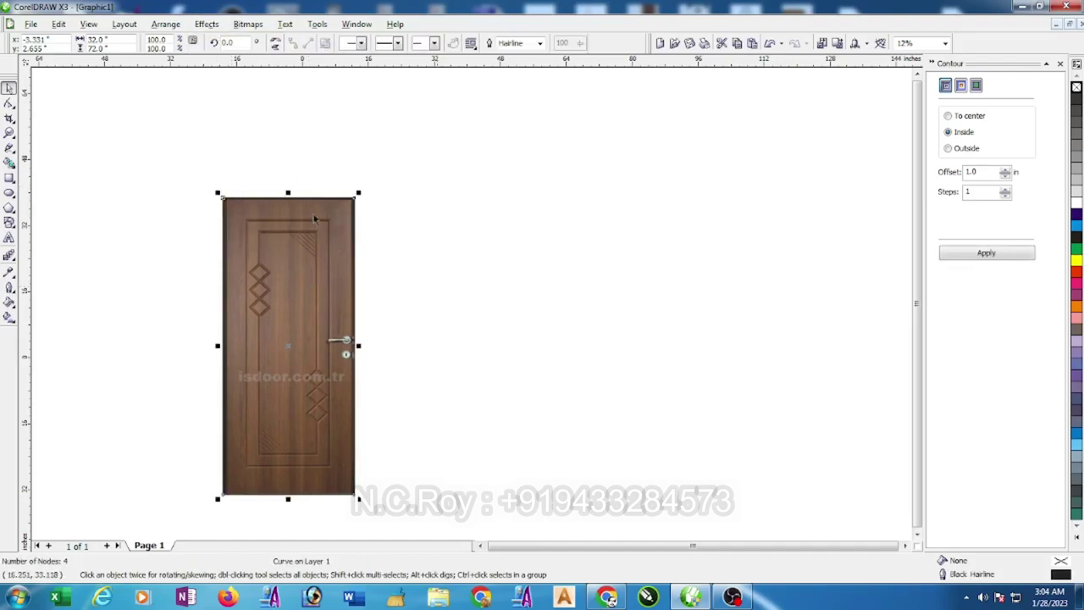
right_click(1076, 276)
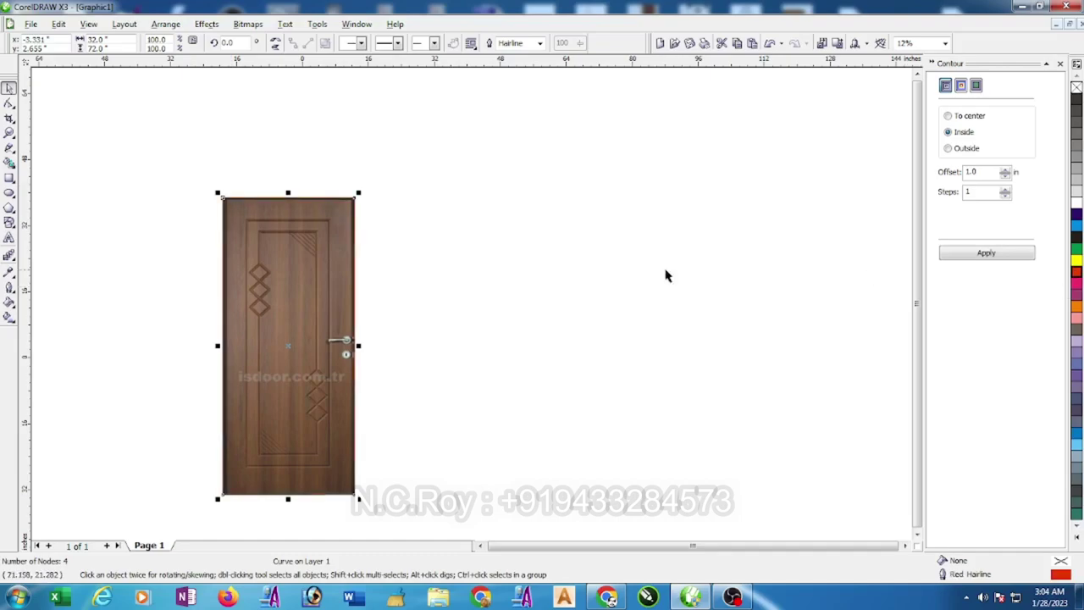
Check the boundary at the door edge, then drag the door bitmap aside to reveal it
click(441, 225)
scroll(472, 308, up, 1)
scroll(472, 308, up, 2)
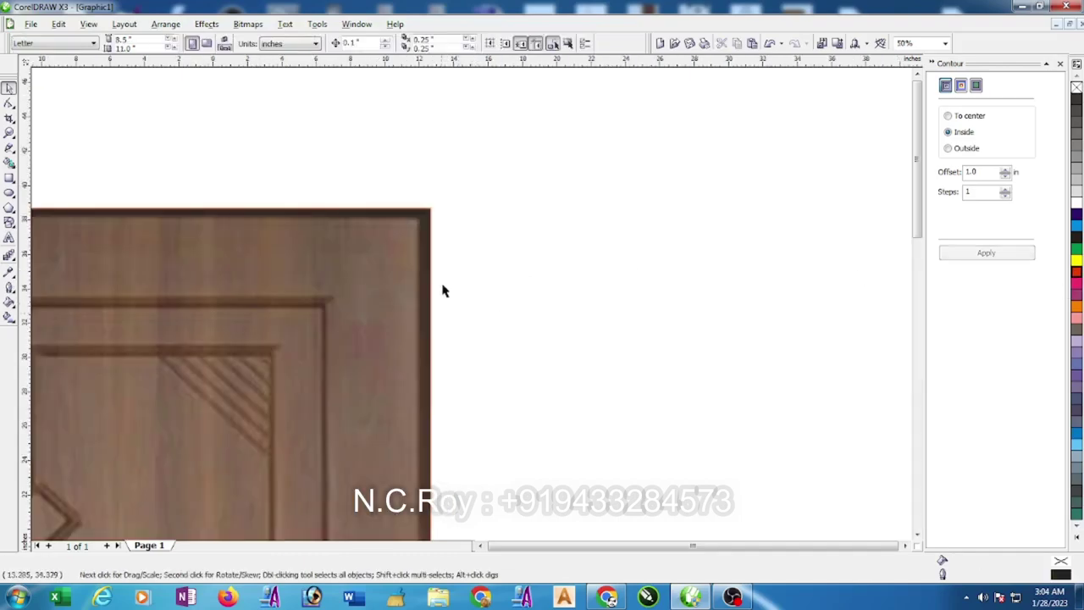
scroll(443, 288, up, 2)
click(460, 317)
scroll(474, 305, down, 2)
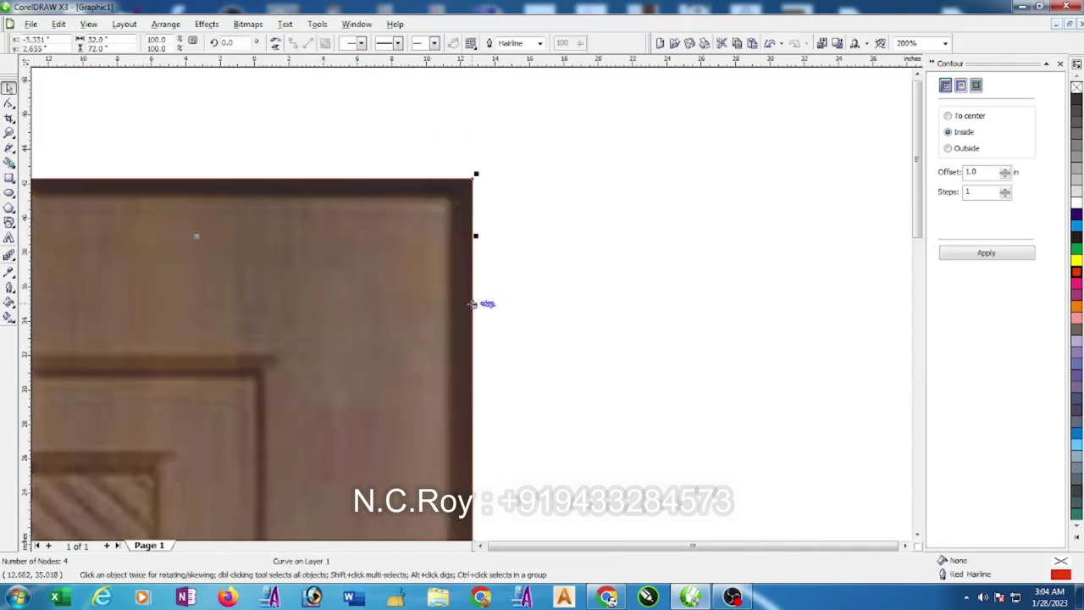
scroll(472, 305, down, 3)
scroll(482, 356, up, 1)
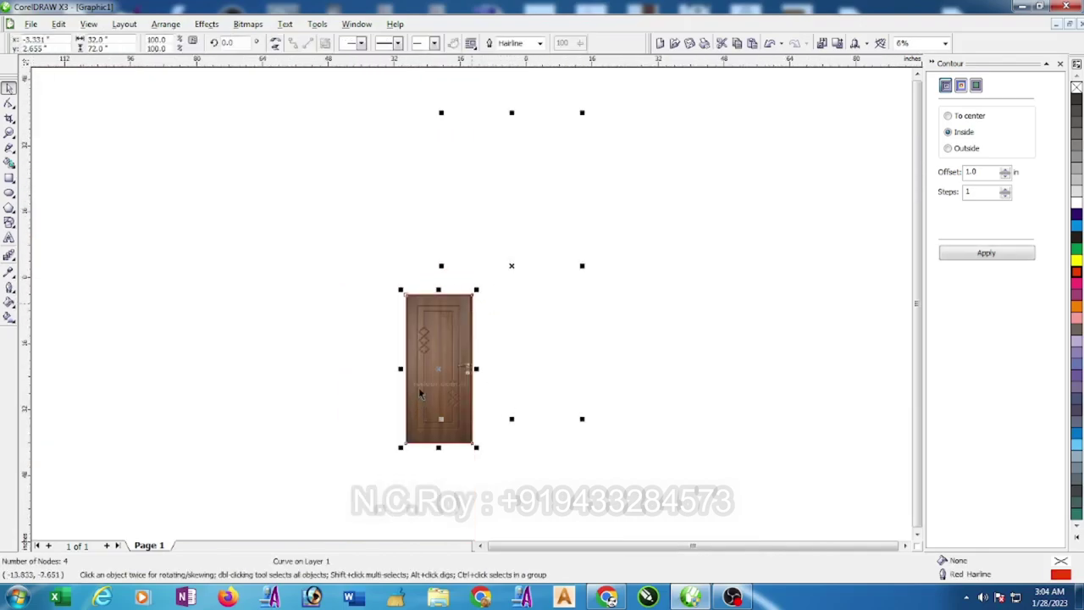
click(612, 290)
drag(527, 261, 683, 279)
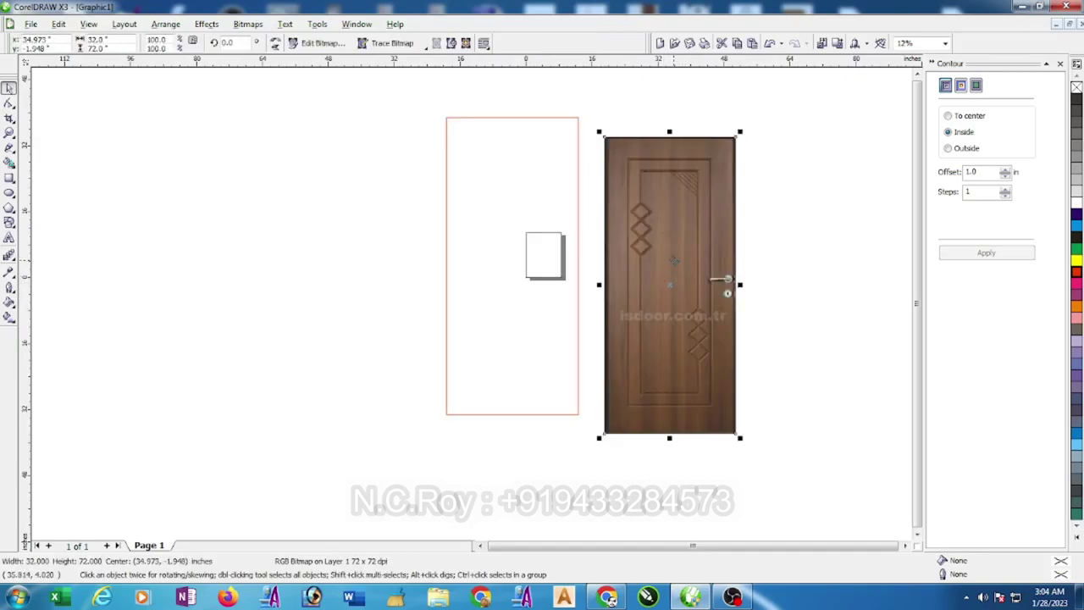
Return the door image to its place and lock it
key(ctrl+z)
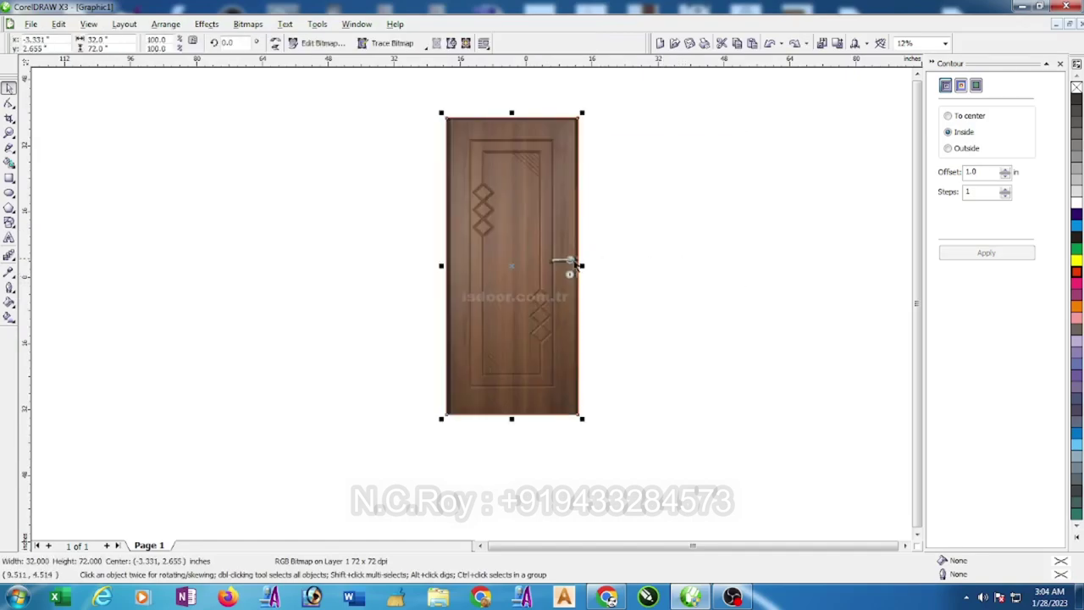
right_click(524, 250)
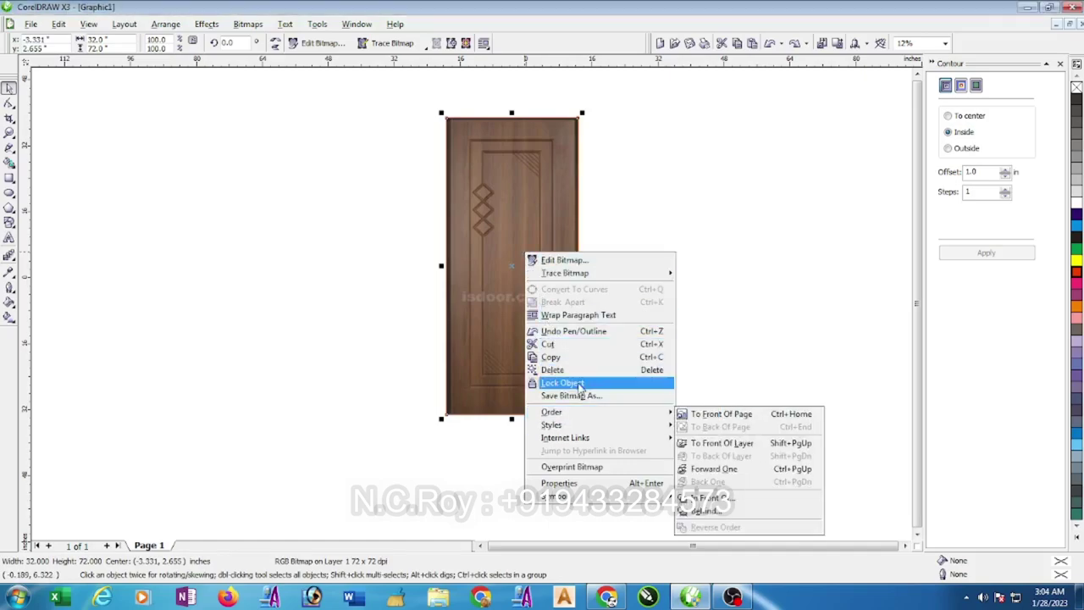
click(581, 384)
click(643, 222)
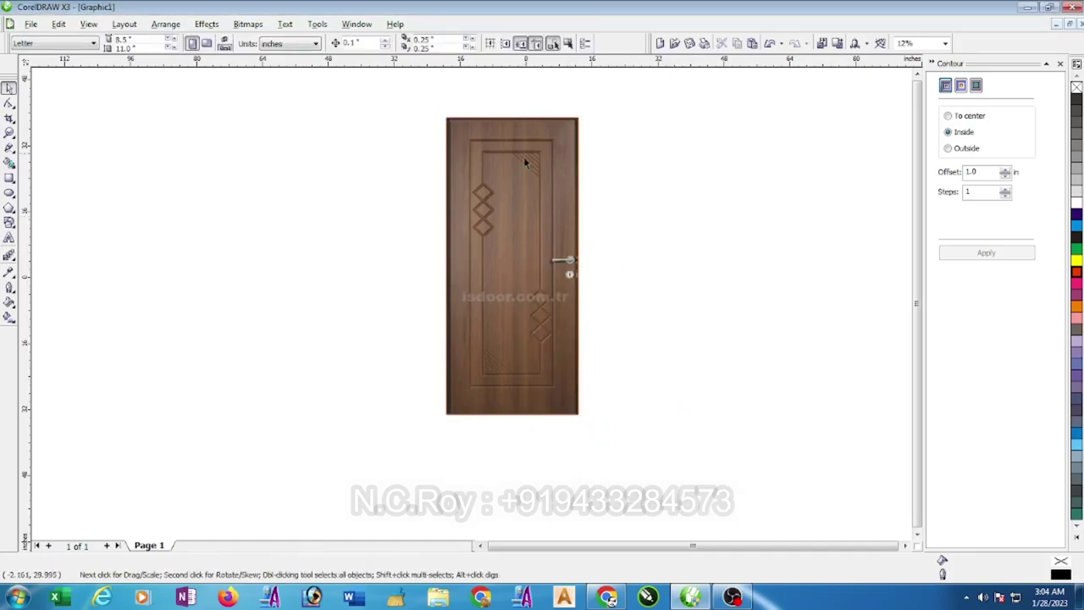
Draw a 5.747 × 2.683 in rectangle from the door edge to the first moulding
scroll(524, 156, up, 1)
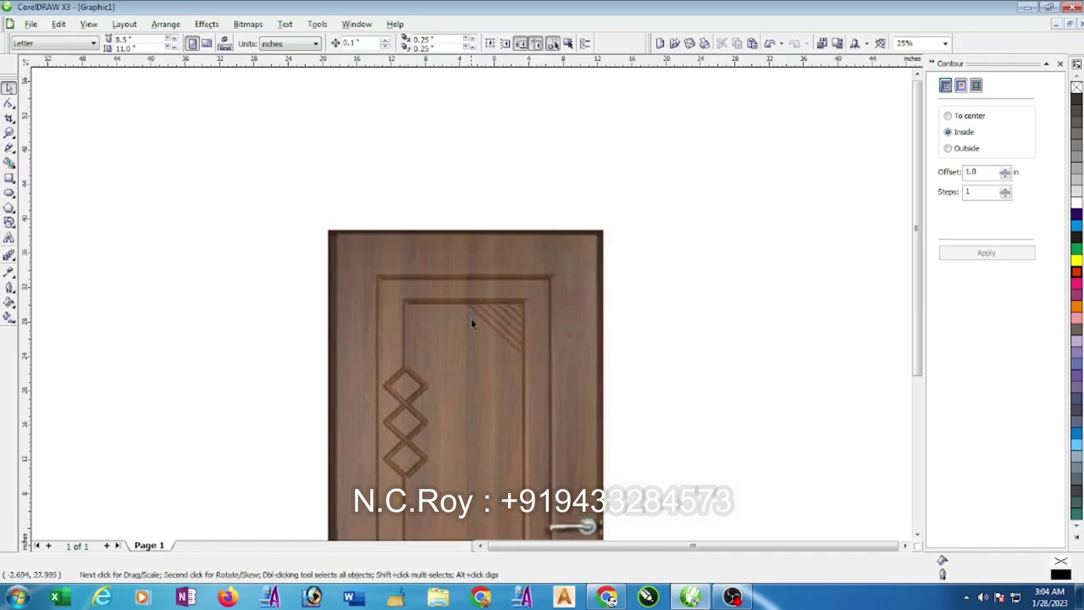
click(326, 367)
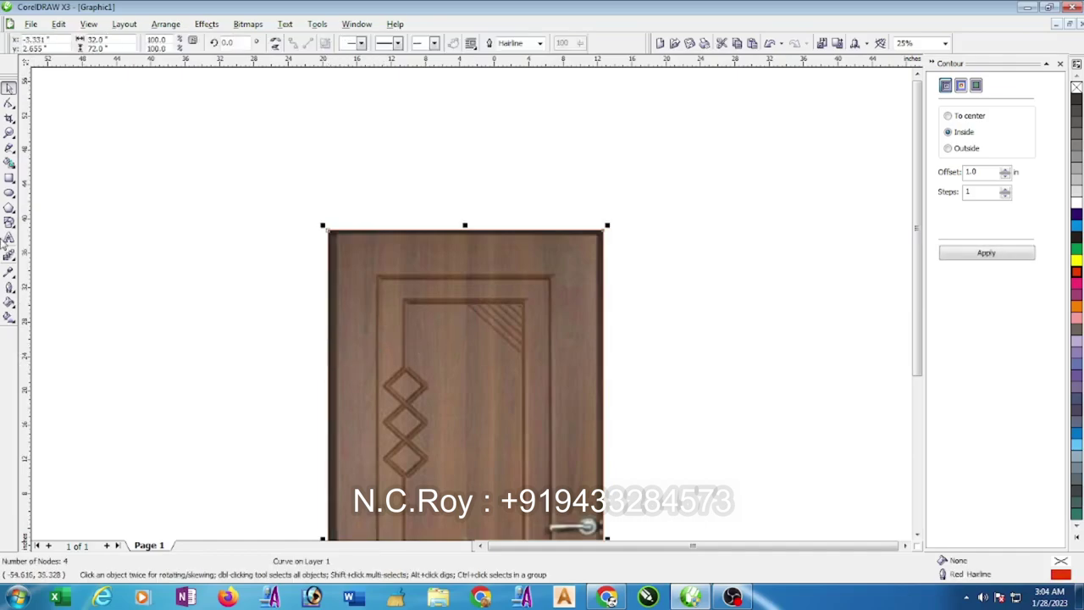
click(10, 178)
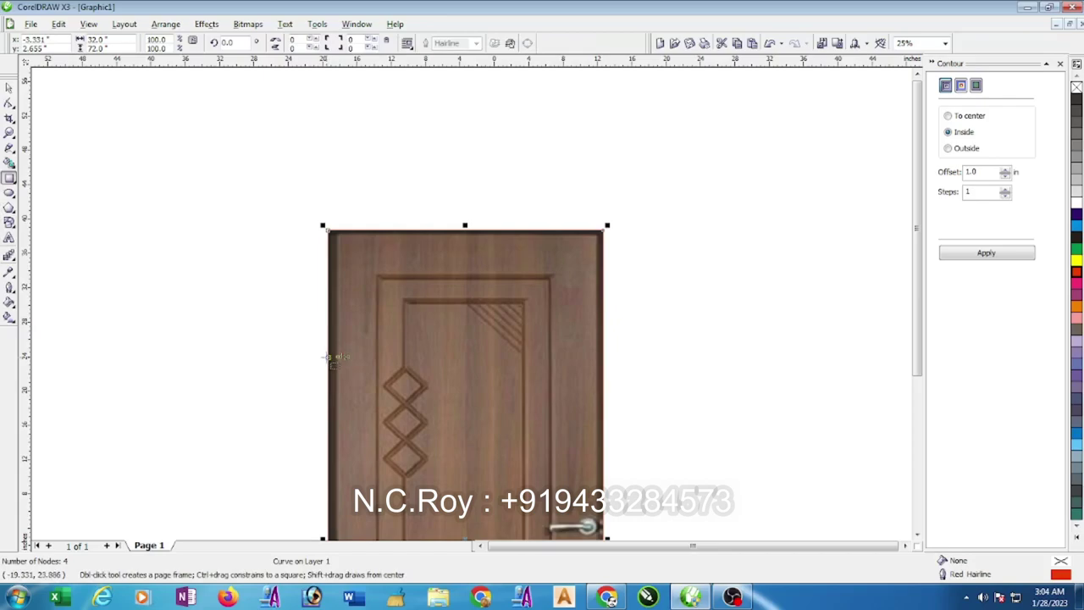
drag(328, 357, 387, 380)
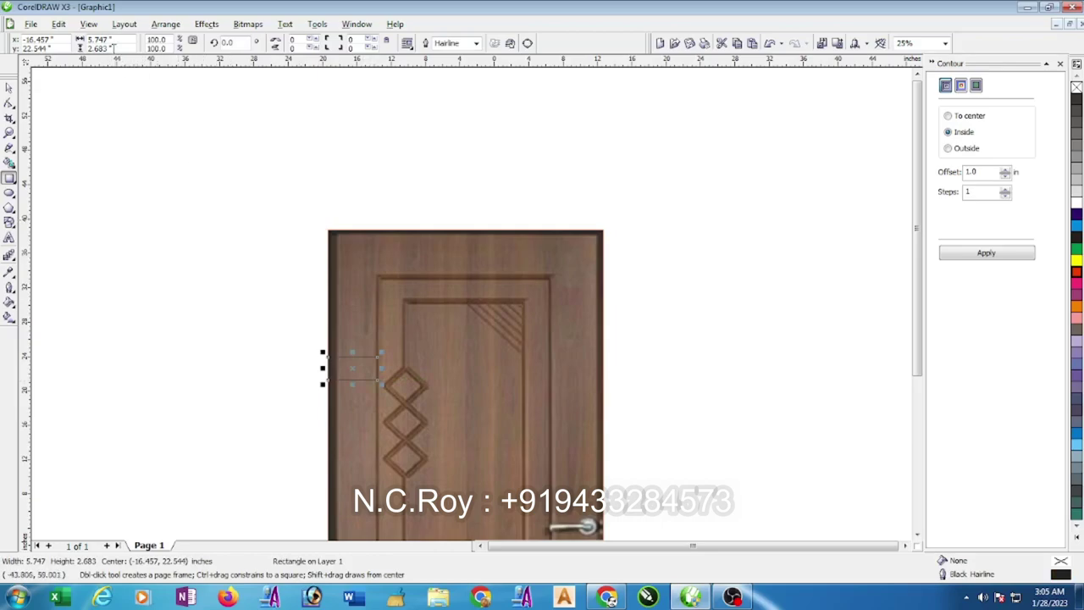
click(8, 87)
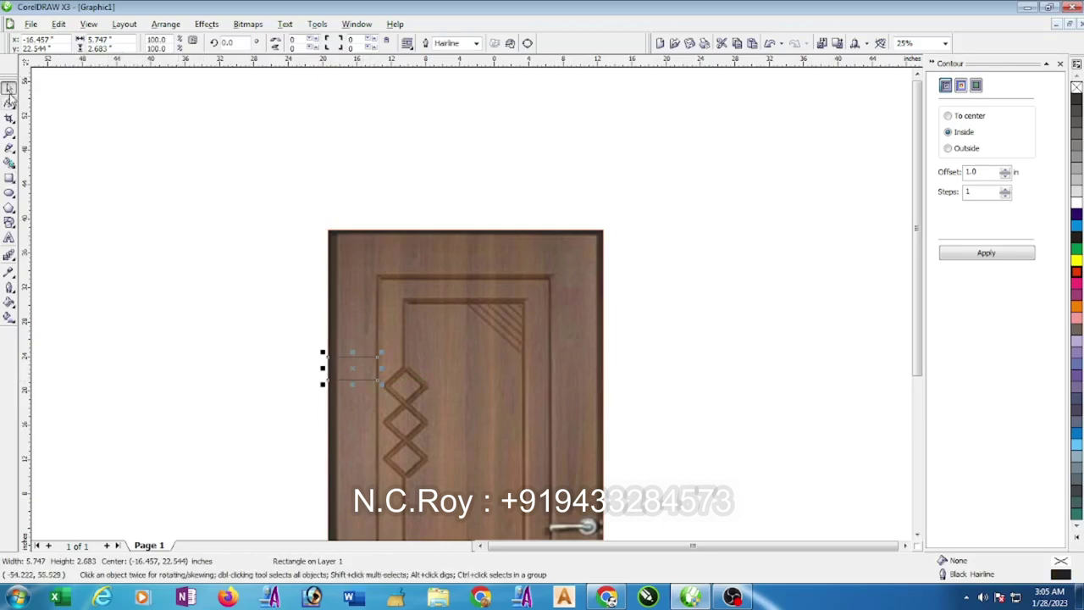
click(249, 301)
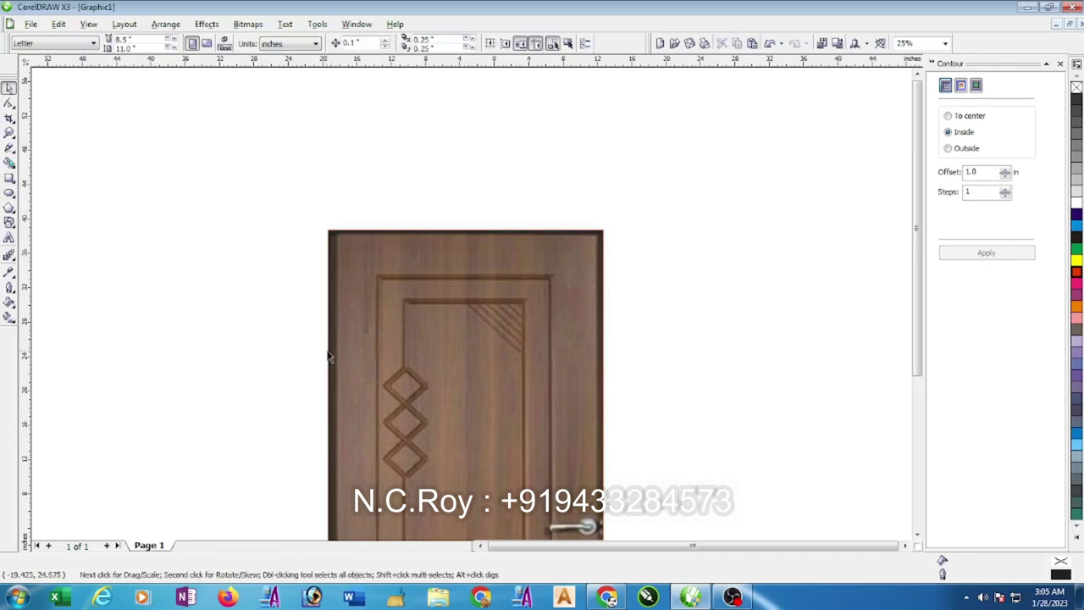
Apply a 5.8 in inside contour to the door boundary curve
click(331, 355)
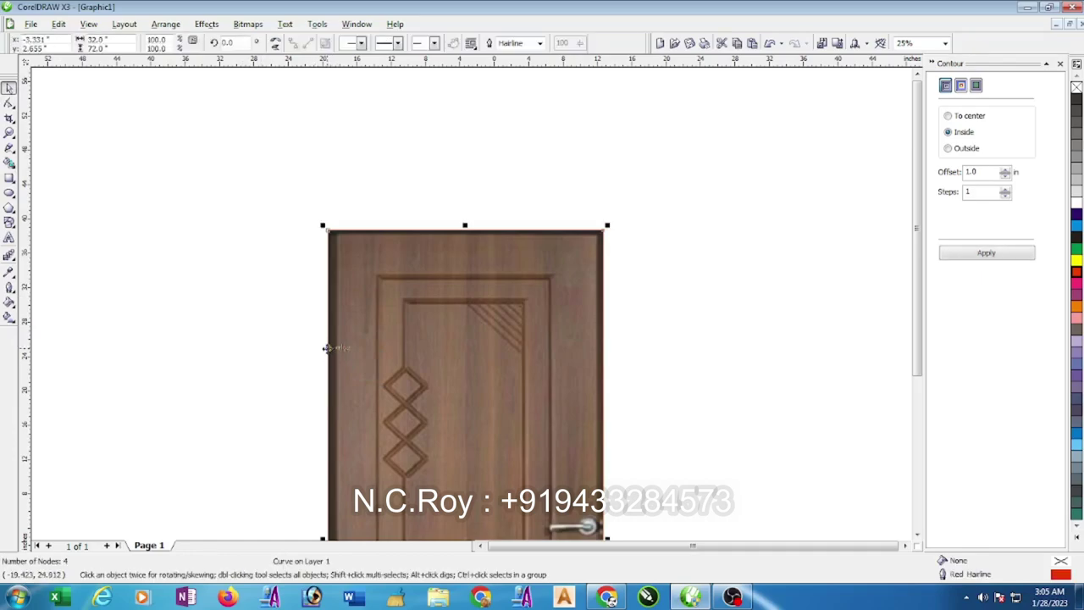
drag(985, 172, 966, 173)
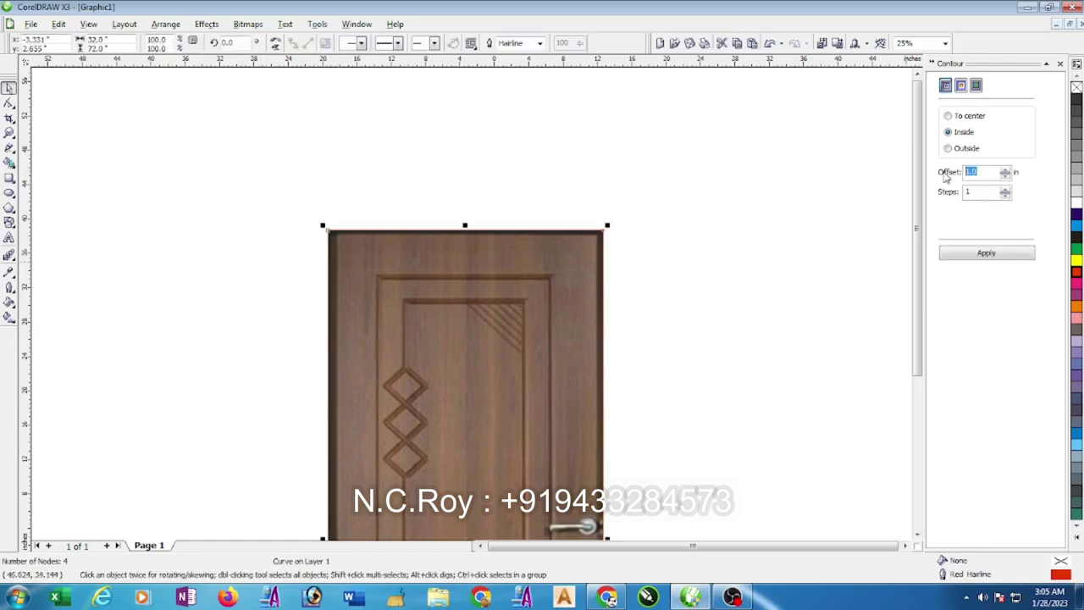
text(5.8)
click(1020, 254)
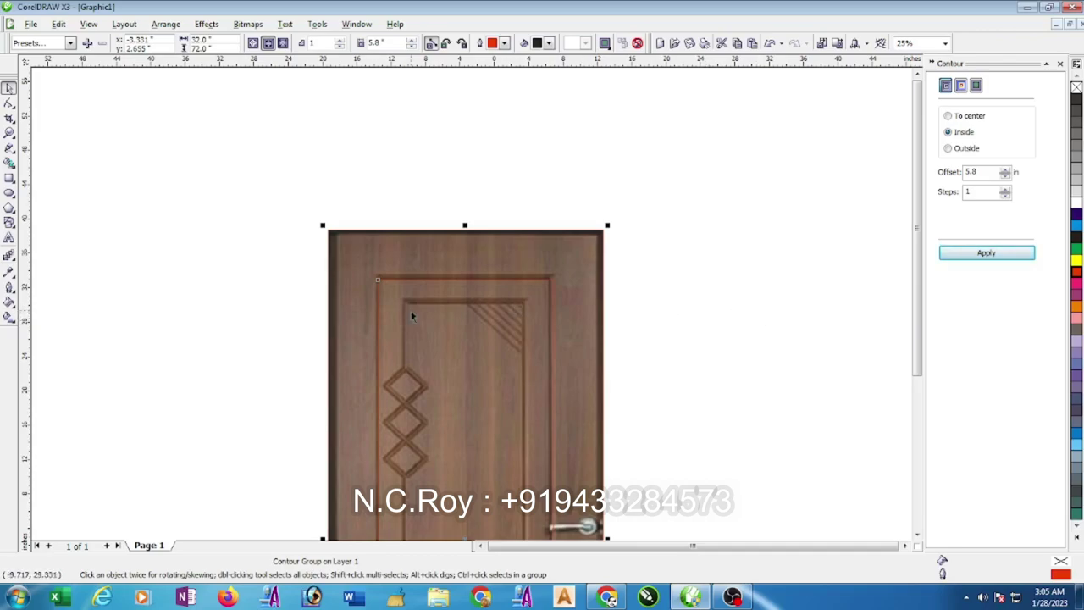
scroll(474, 310, up, 1)
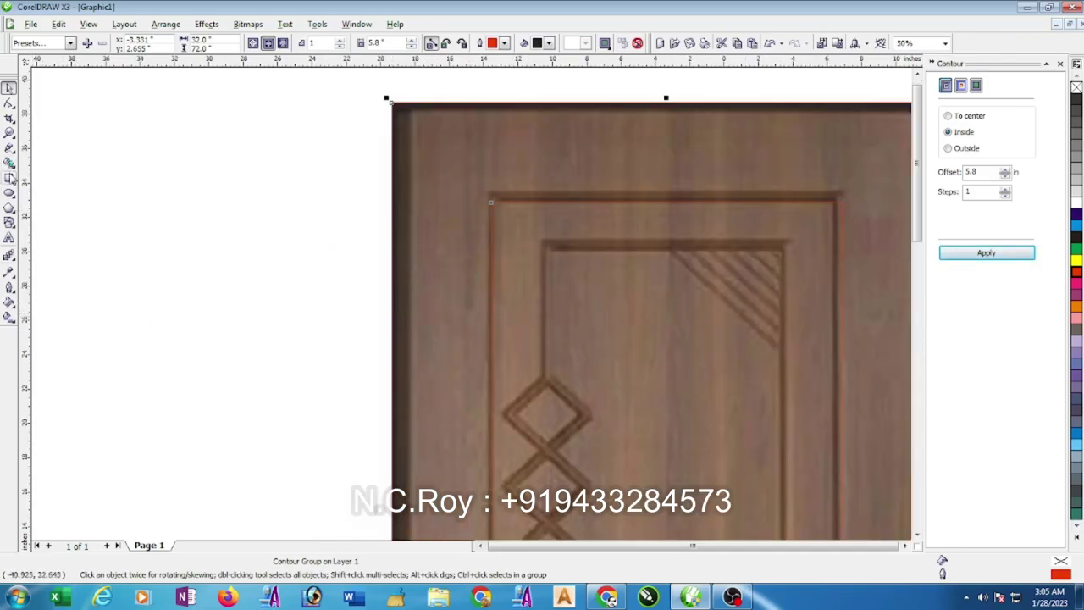
Draw a small test rectangle near the moulding corner, then delete it
click(9, 178)
drag(491, 315, 545, 336)
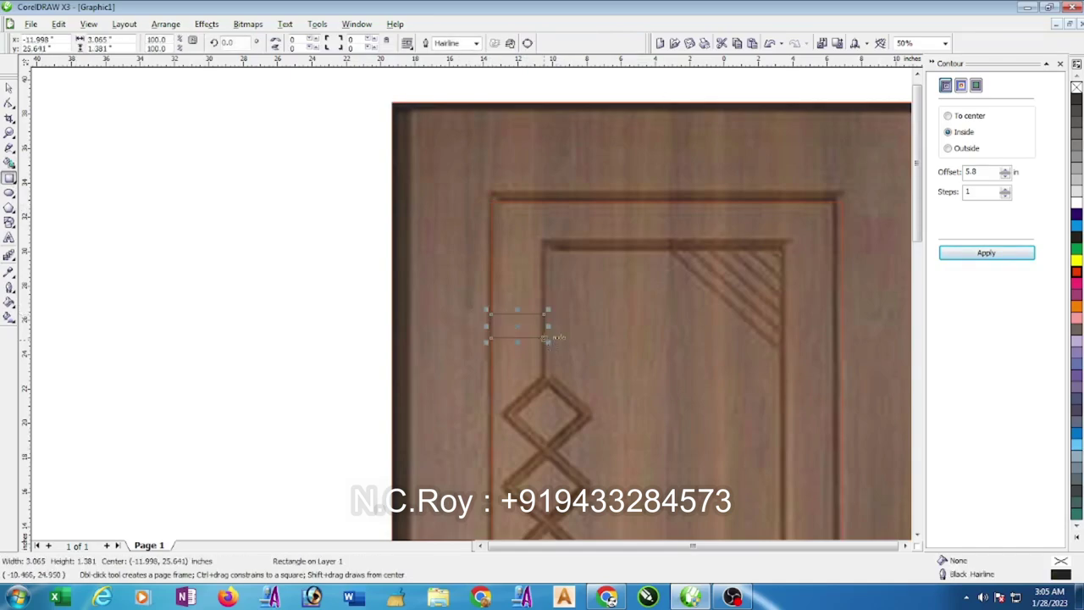
key(Delete)
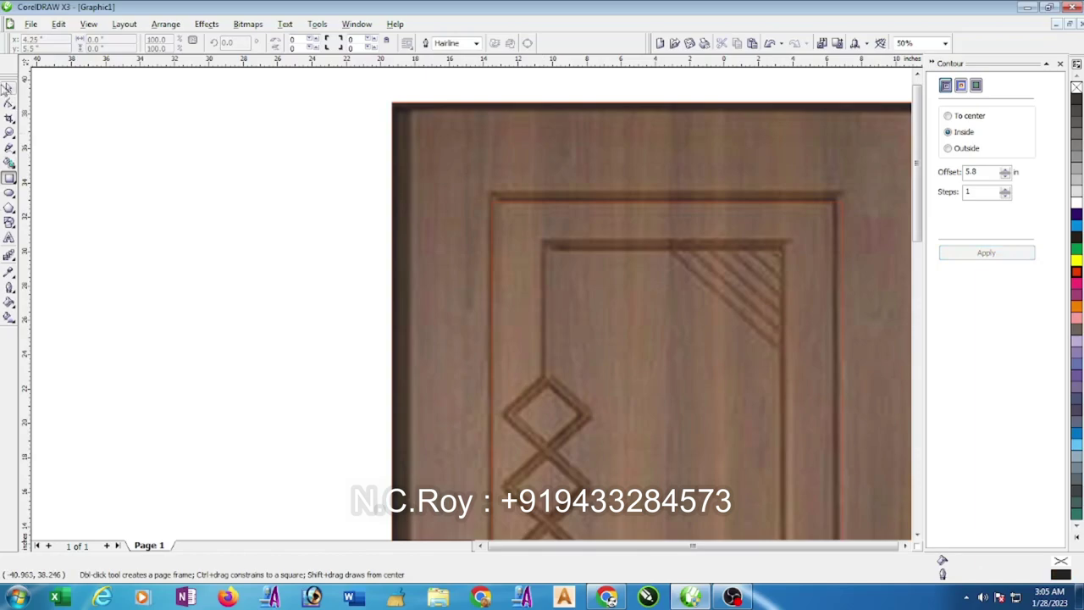
click(9, 87)
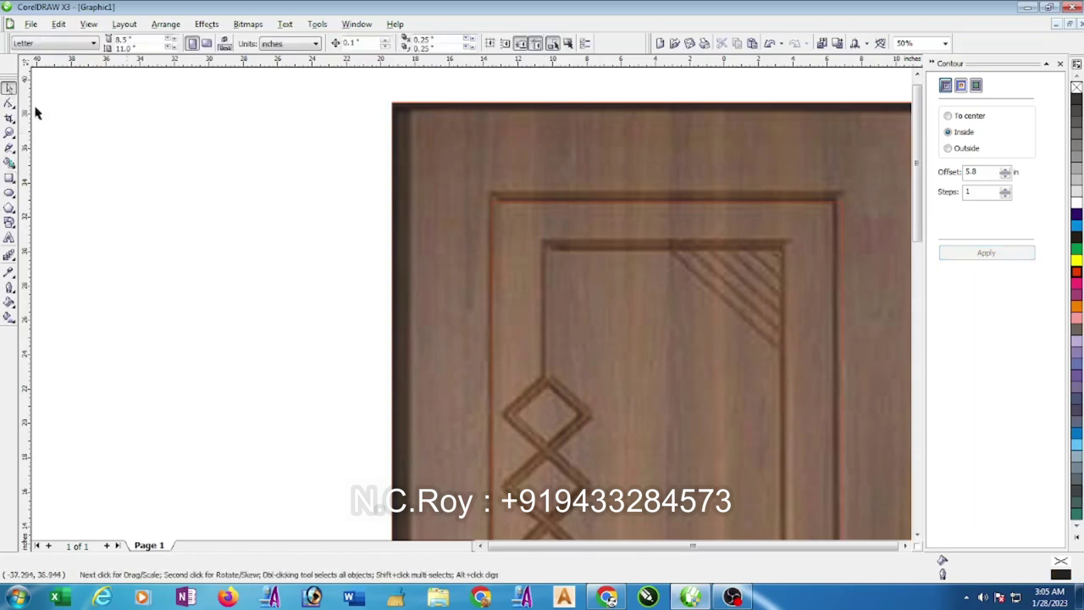
Break the contour group apart into separate curves
click(491, 283)
click(167, 25)
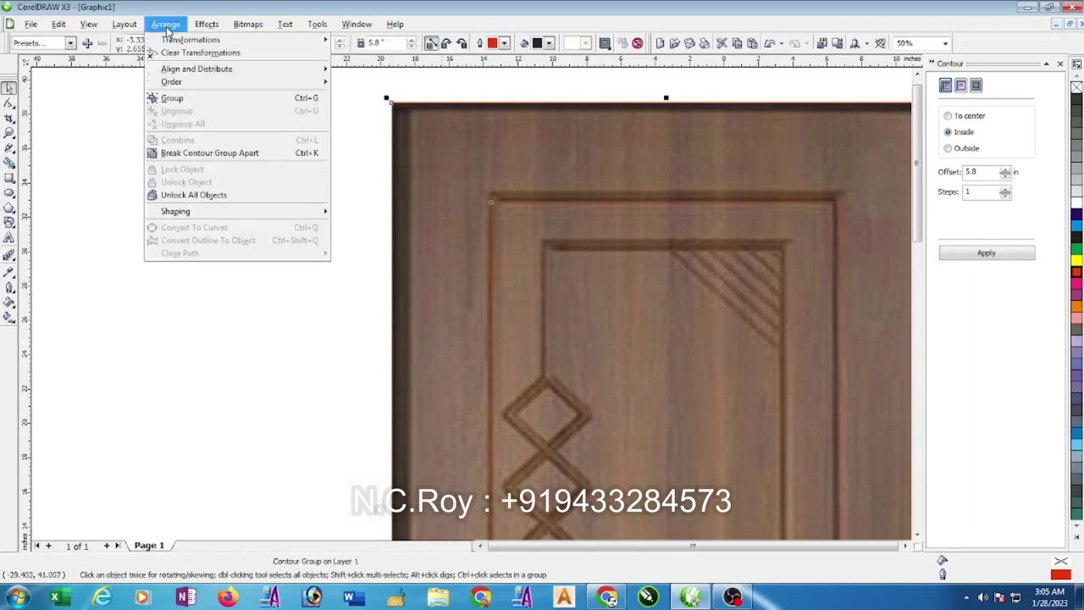
click(213, 155)
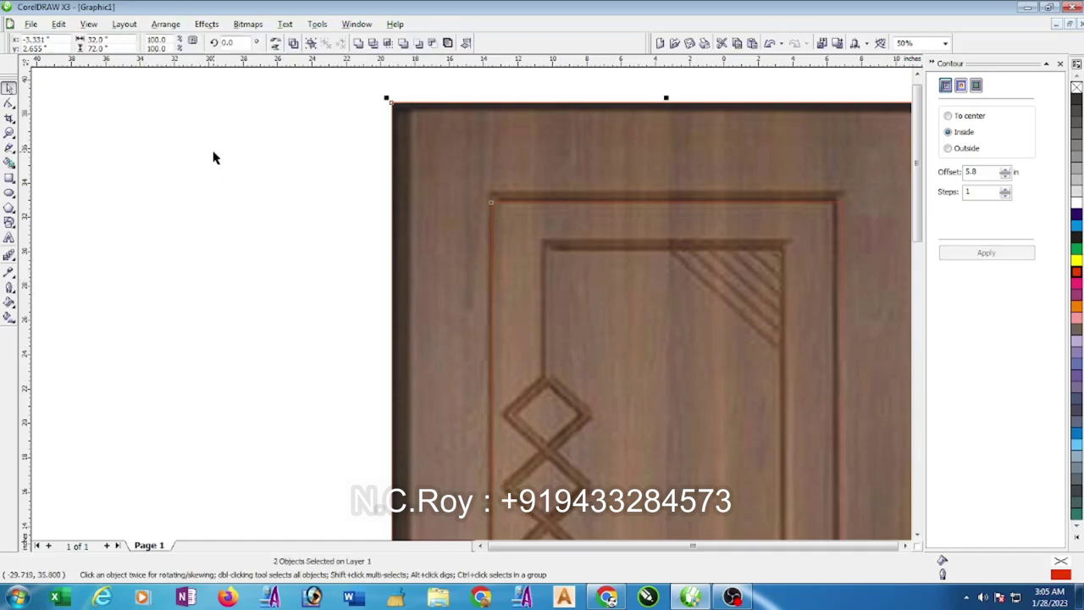
click(244, 217)
Add a 3.0 in inside contour to the inner contour curve
click(491, 301)
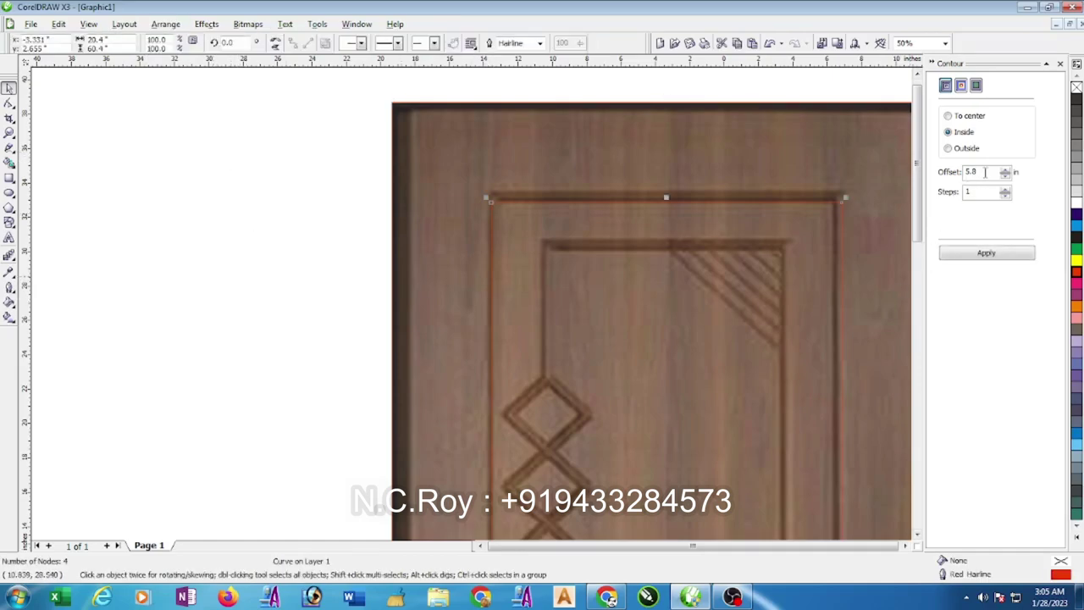
double_click(984, 172)
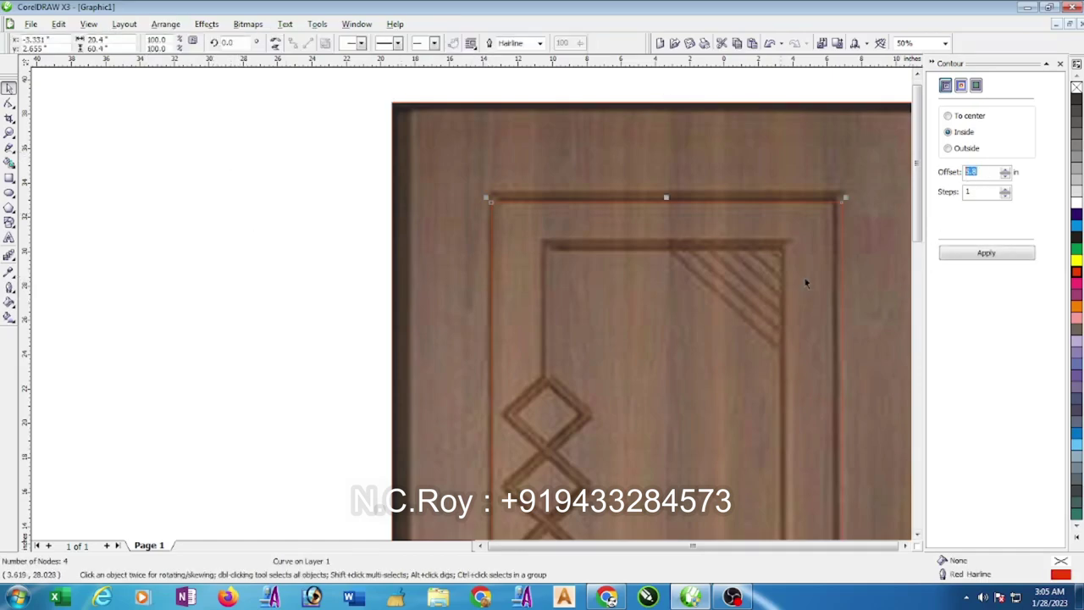
click(974, 254)
scroll(236, 348, down, 3)
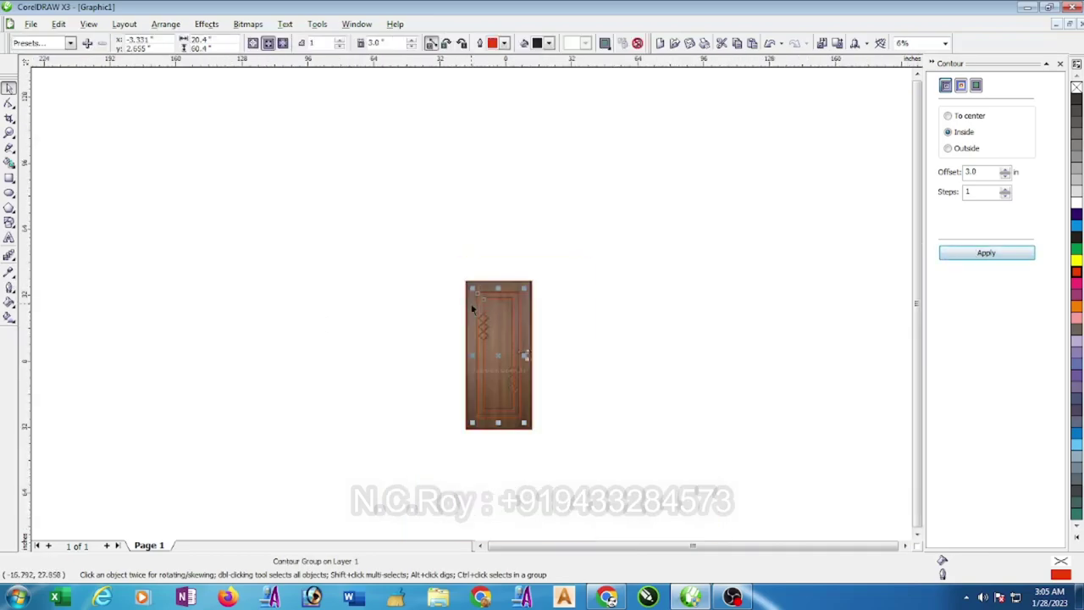
scroll(353, 167, up, 1)
Select the door and all three frame outlines and make their red lines thick
drag(345, 125, 558, 524)
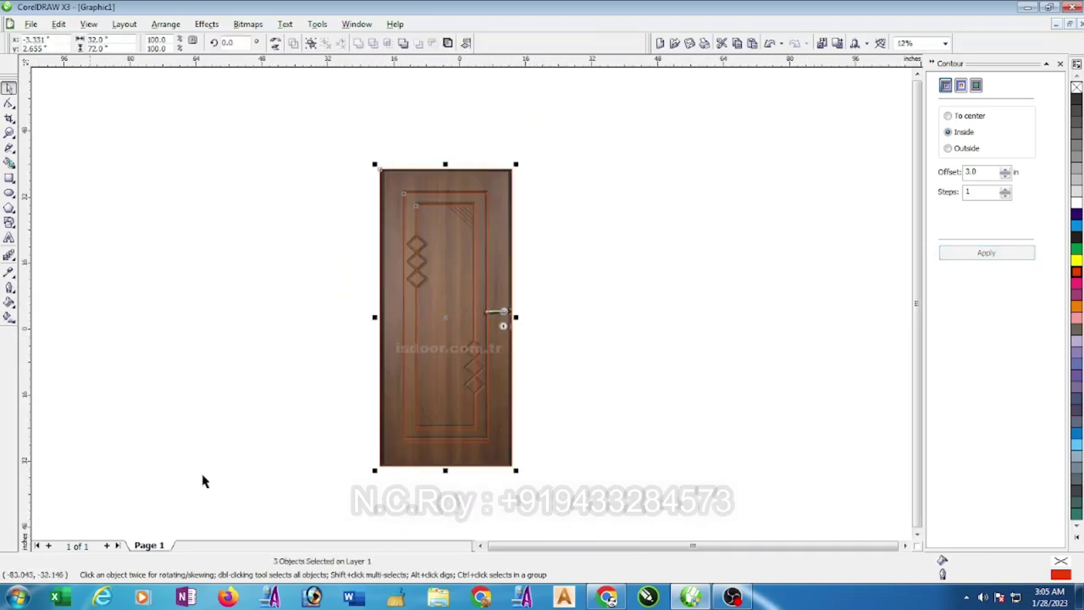
click(9, 288)
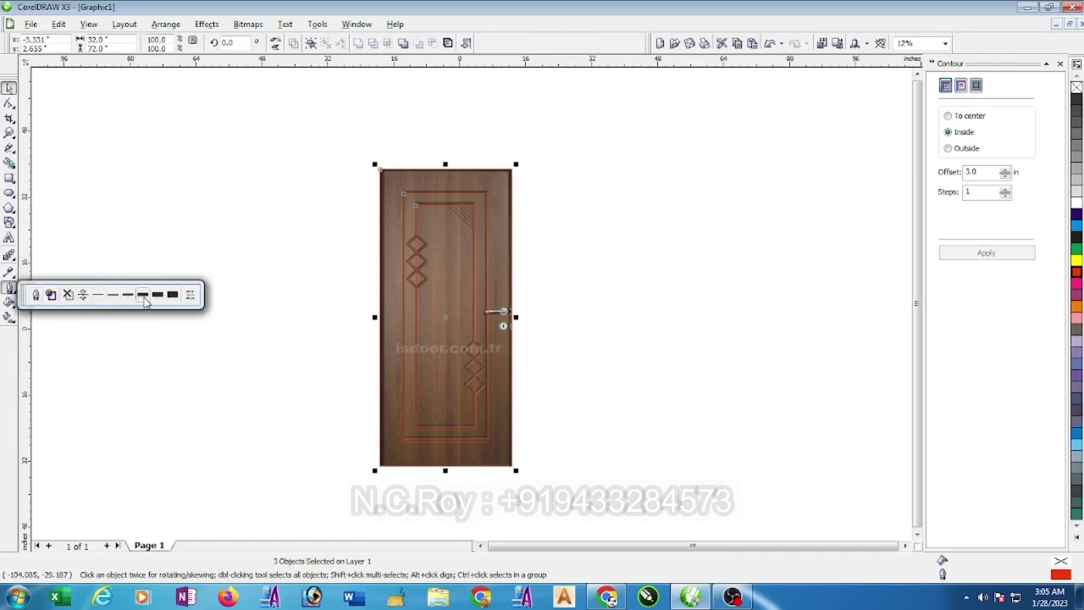
click(143, 295)
click(10, 290)
click(158, 296)
click(8, 290)
click(168, 296)
click(573, 280)
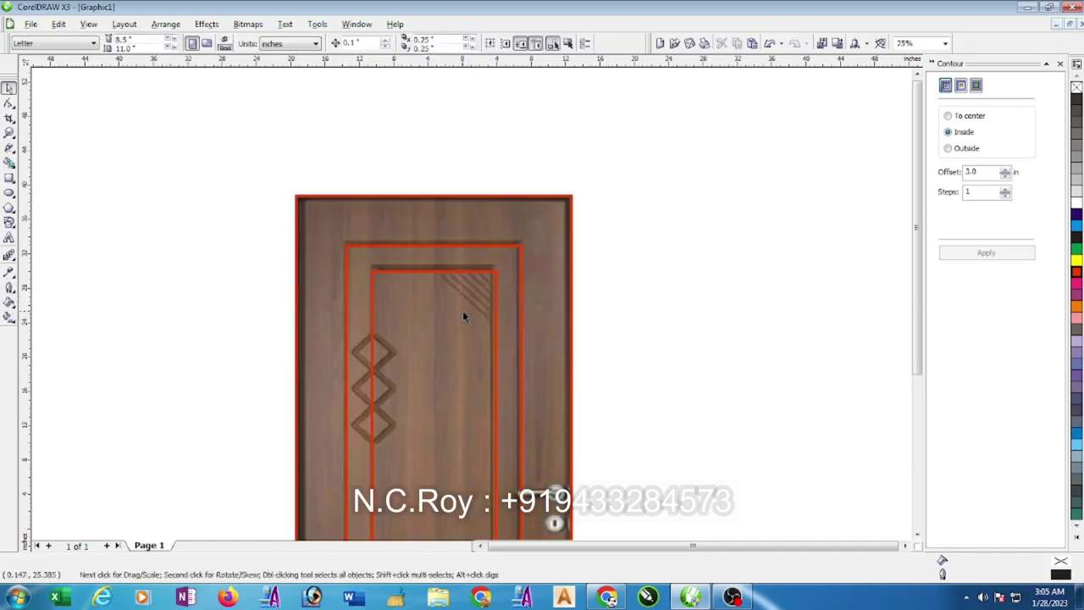
scroll(453, 534, up, 2)
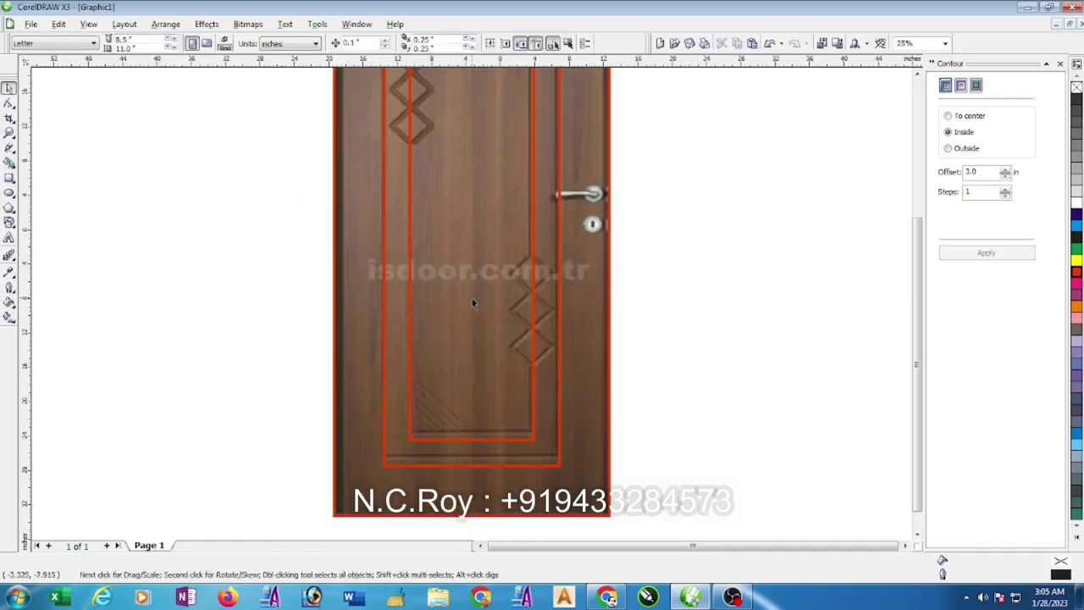
scroll(472, 298, down, 2)
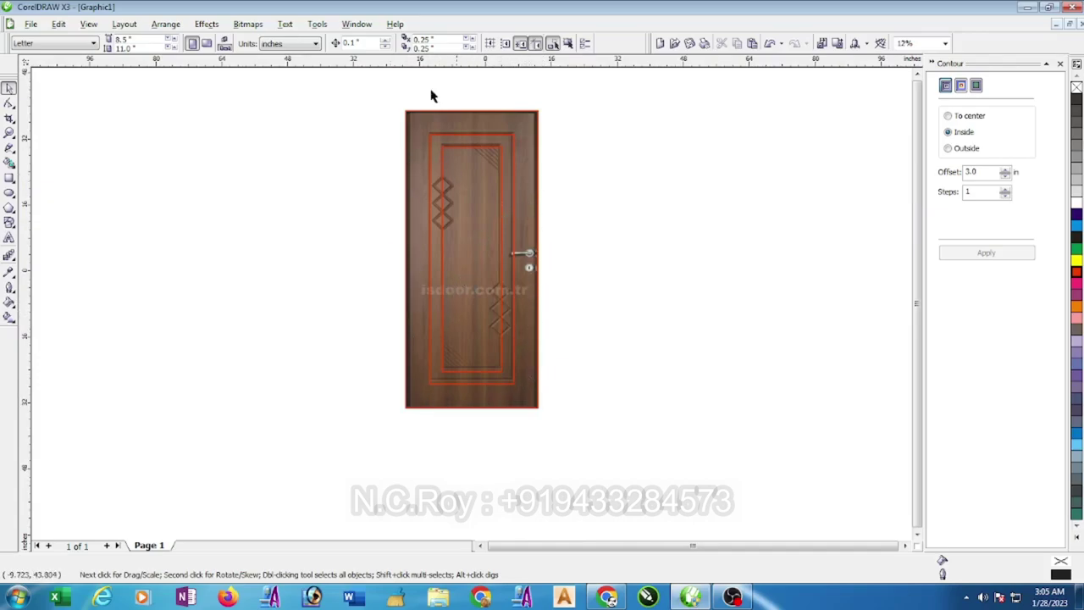
scroll(453, 328, up, 1)
scroll(474, 309, up, 1)
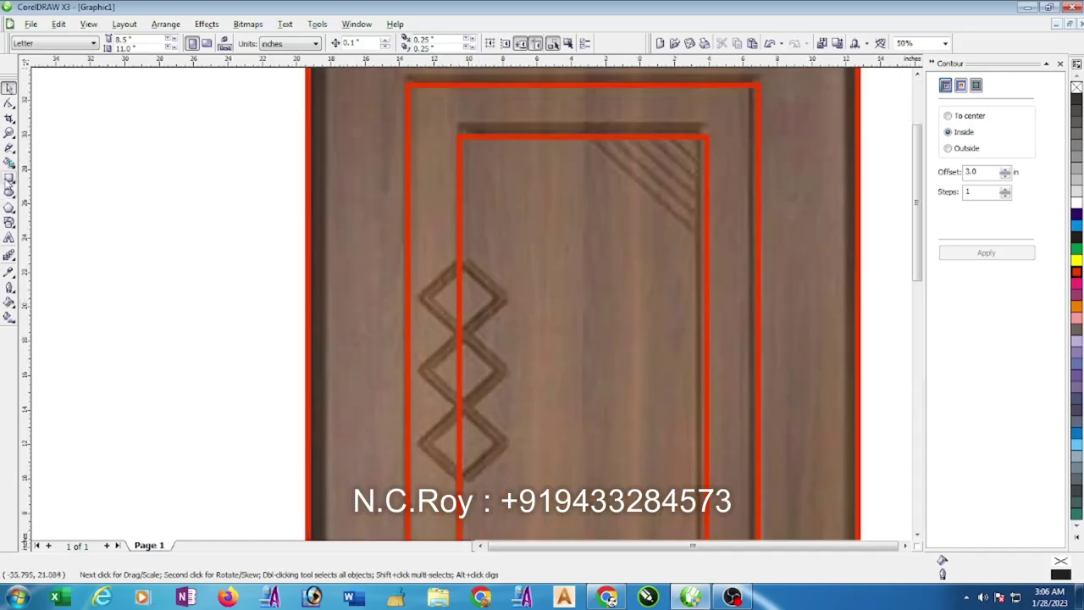
Draw a 2.92 in square, rotate it 45°, and place the diamond over the top carving
click(9, 178)
drag(217, 269, 267, 320)
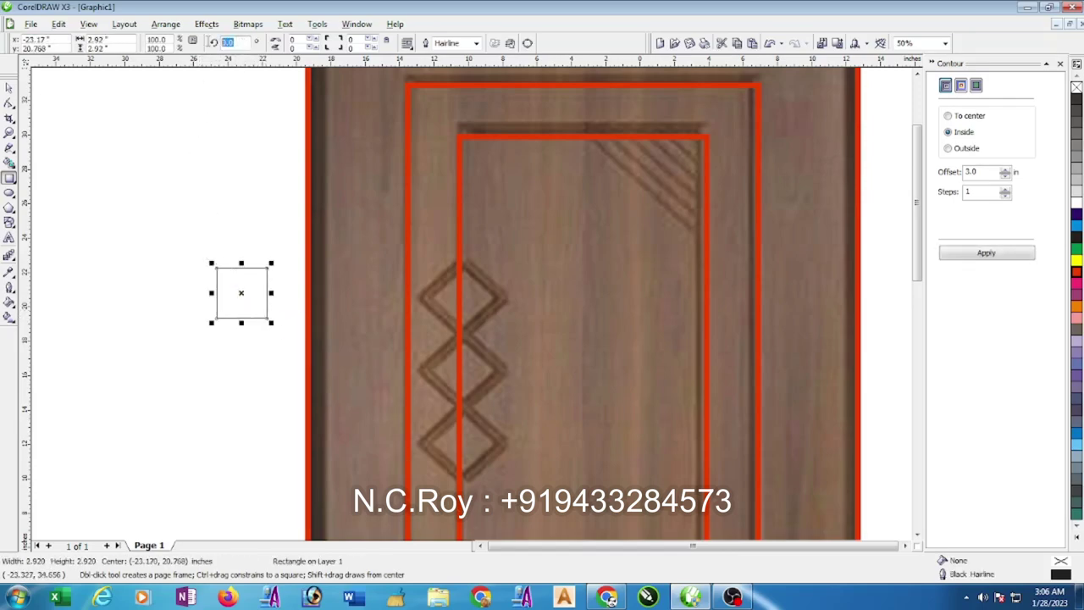
text(45)
key(Return)
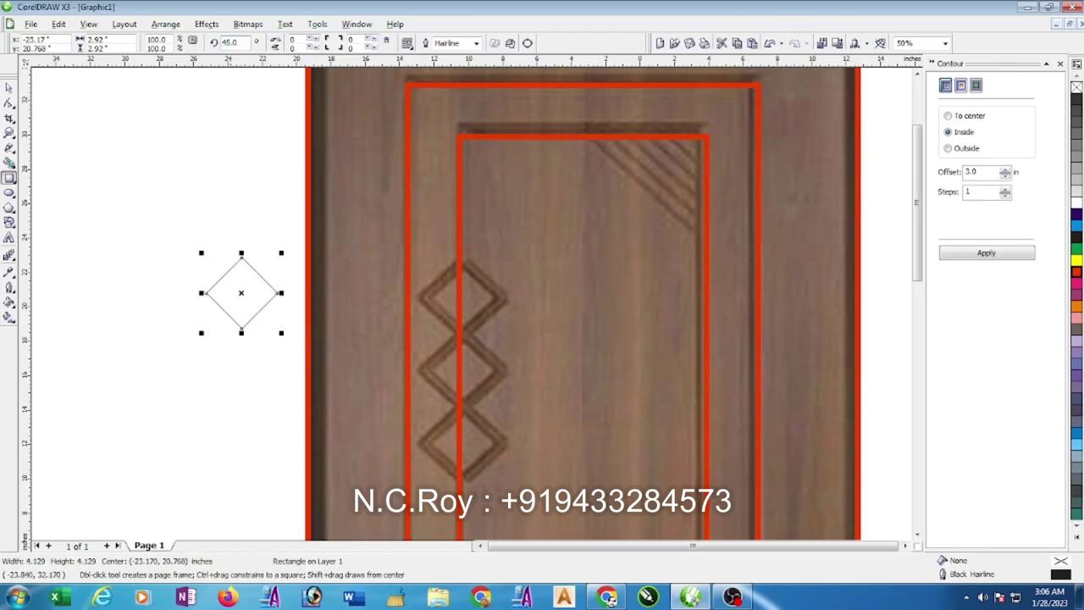
click(8, 87)
drag(240, 294, 466, 296)
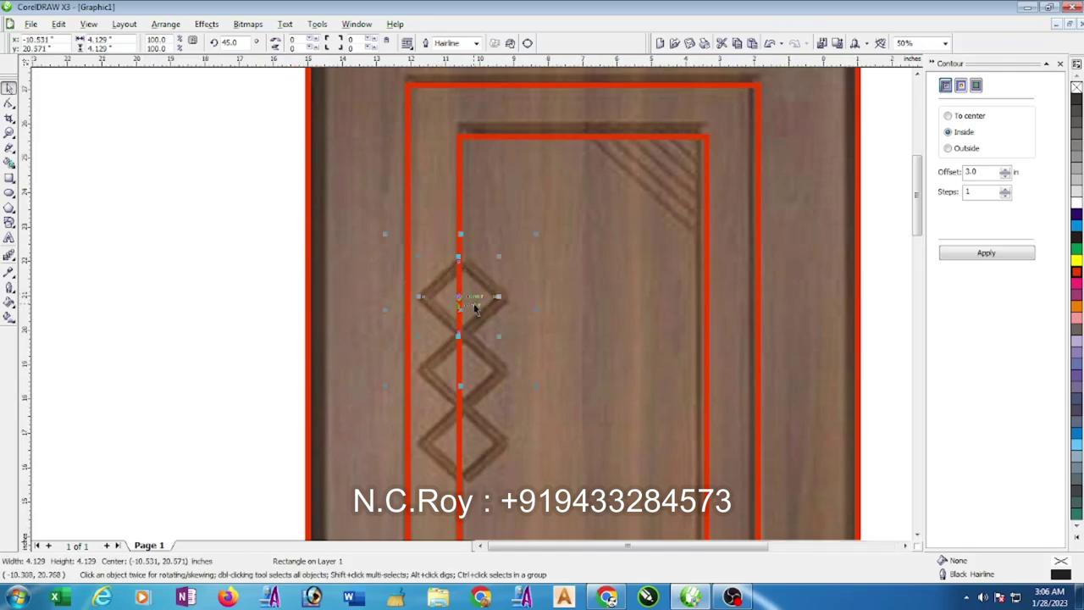
Give the diamond a red 24 pt outline
scroll(475, 301, up, 1)
right_click(1075, 273)
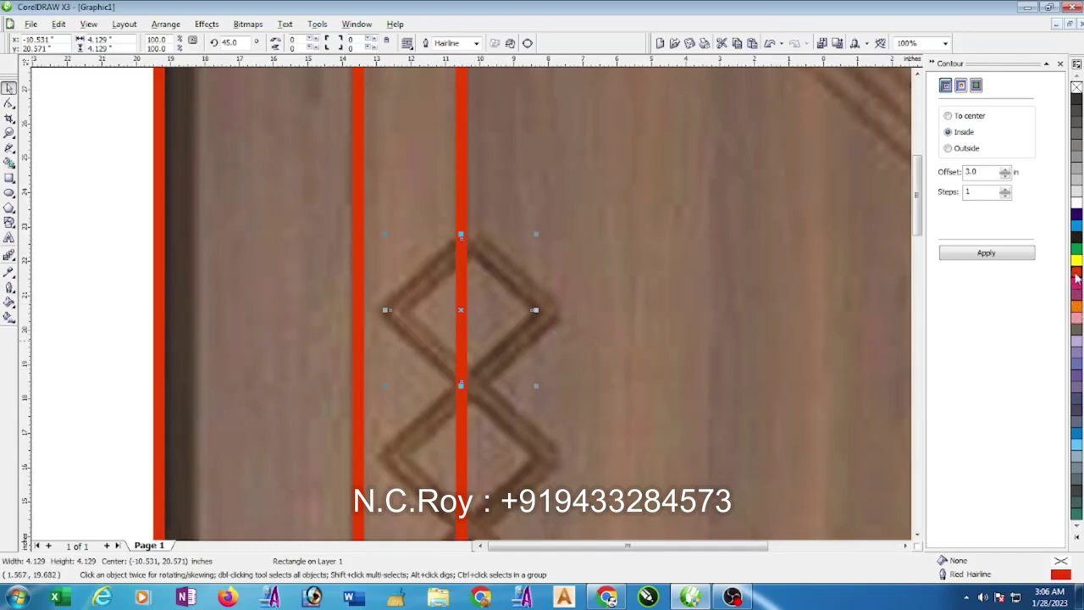
click(9, 290)
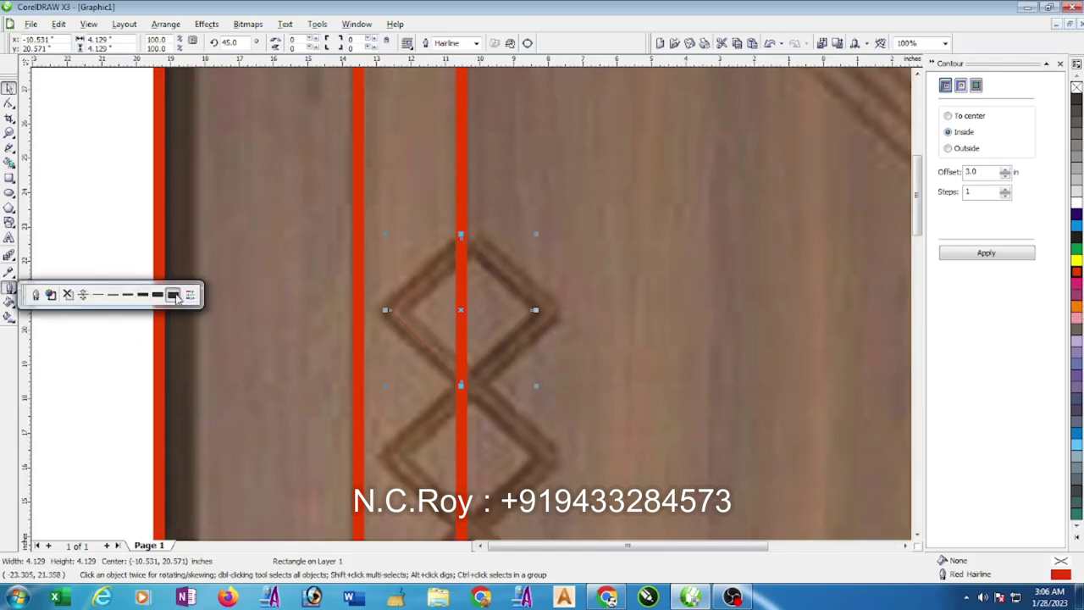
click(181, 298)
Mirror-copy the diamond downward twice over the other two diamond carvings
scroll(489, 332, down, 1)
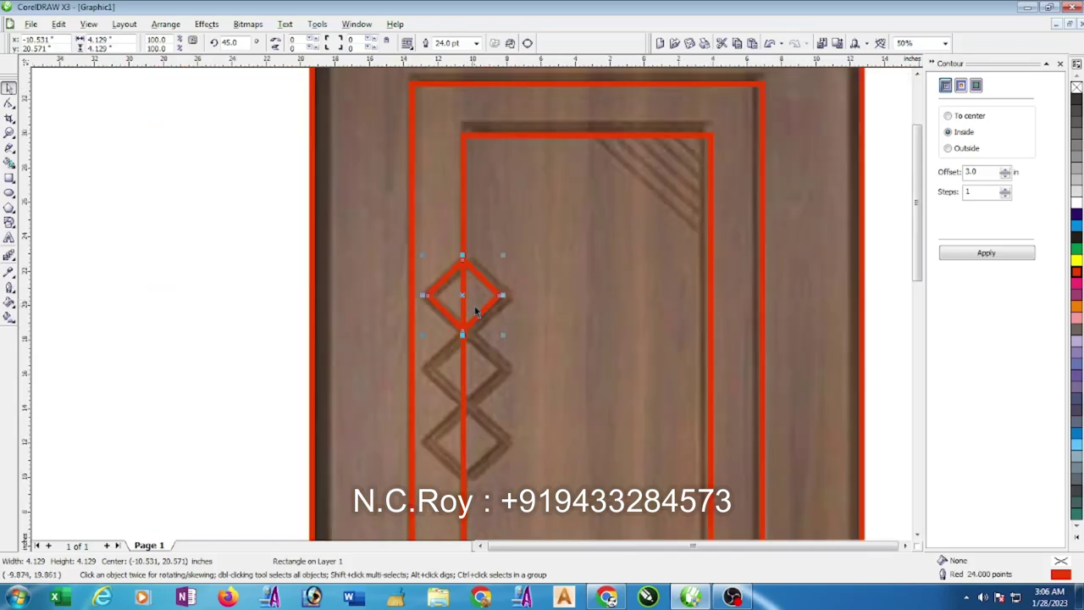
drag(462, 257, 462, 405)
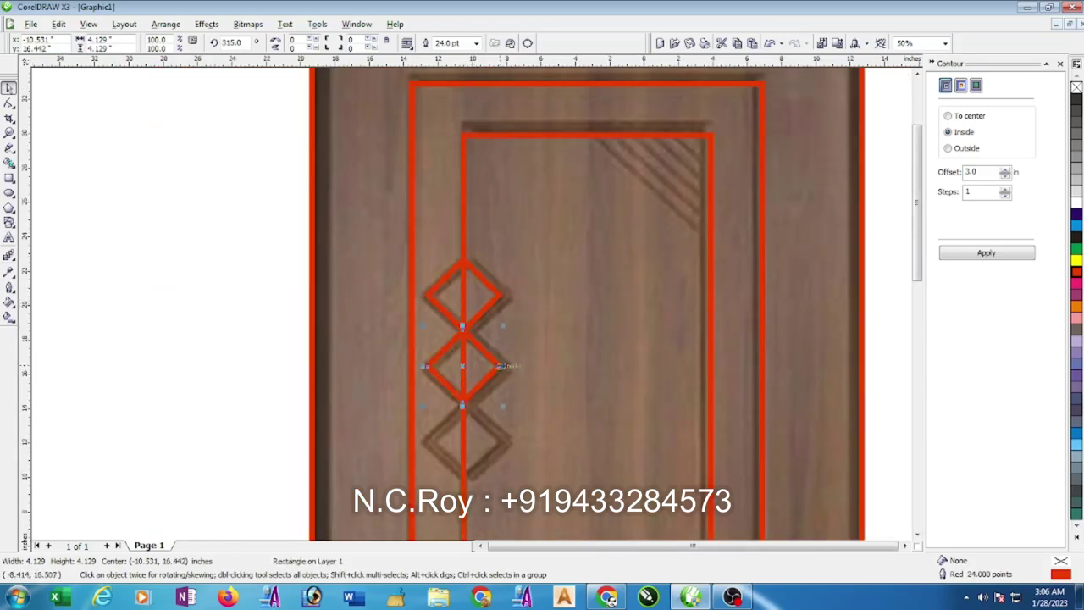
key(ctrl+r)
scroll(470, 309, down, 1)
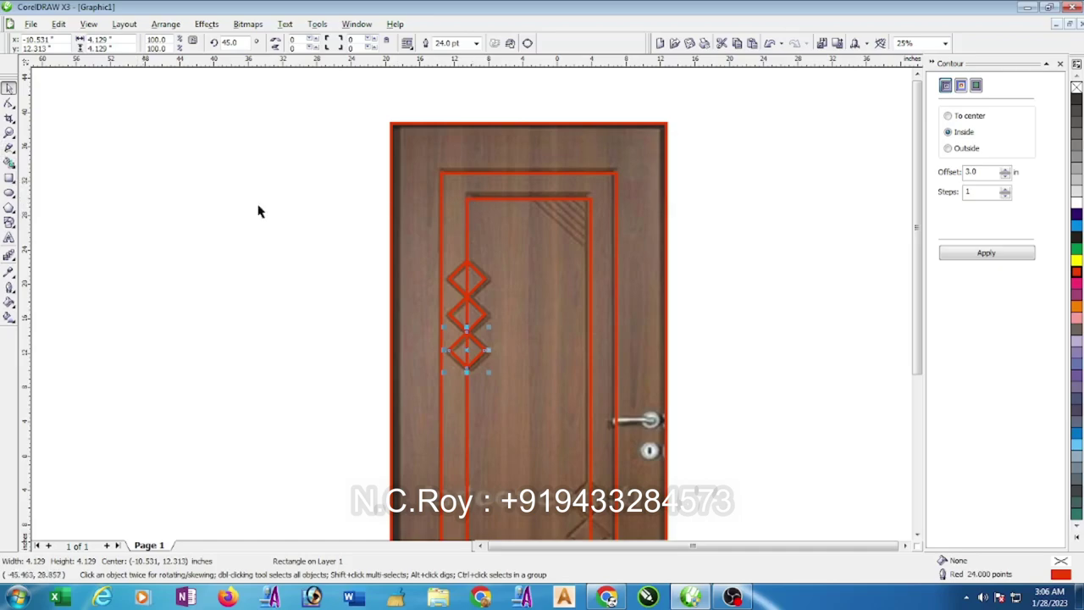
Draw a rectangle over the top inner panel
click(8, 177)
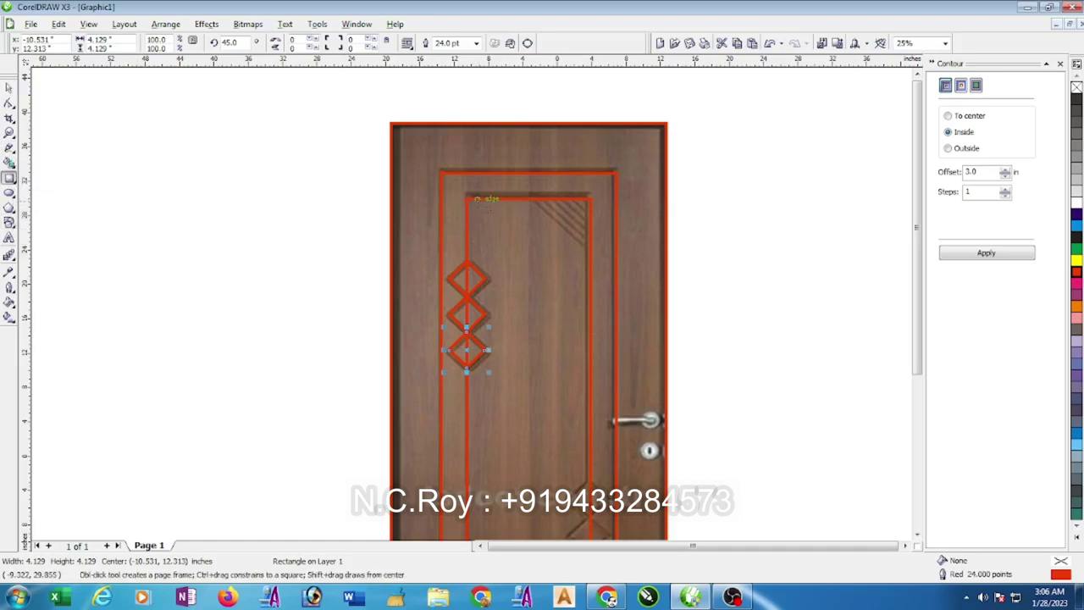
mouse_move(466, 200)
mouse_down()
mouse_move(568, 259)
mouse_move(590, 259)
mouse_up()
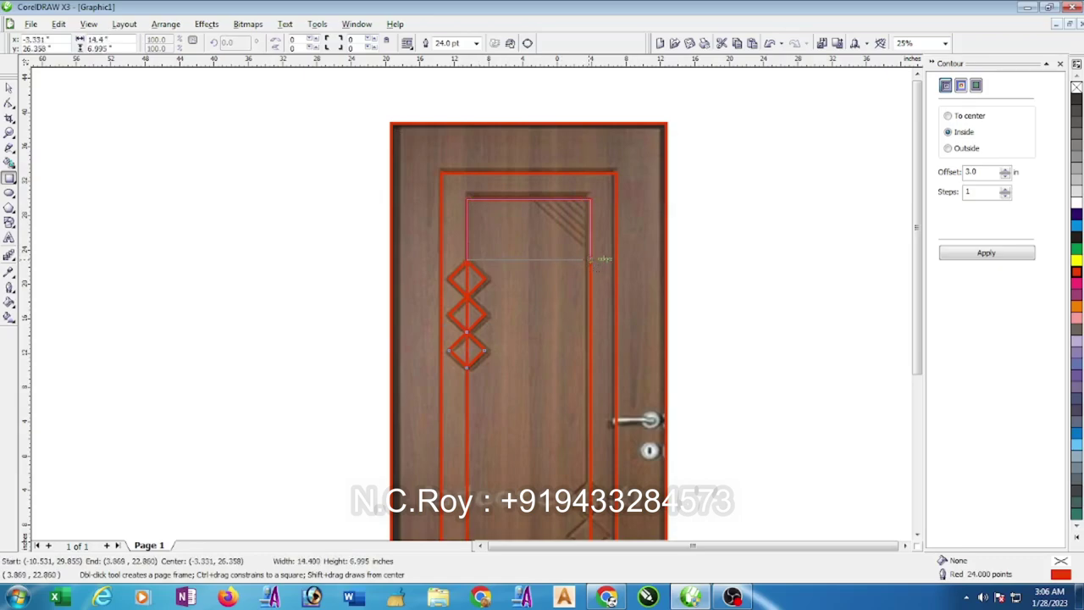
drag(590, 258, 590, 259)
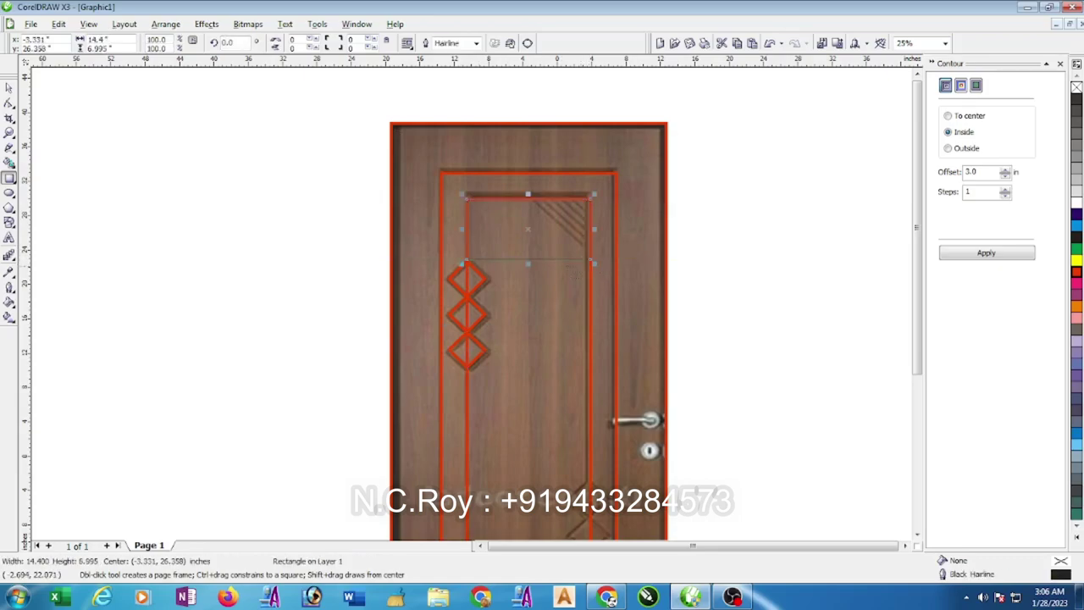
click(8, 87)
Mirror-copy the diamonds and rectangle downward, group the copy, and rotate it 180°
scroll(475, 310, down, 1)
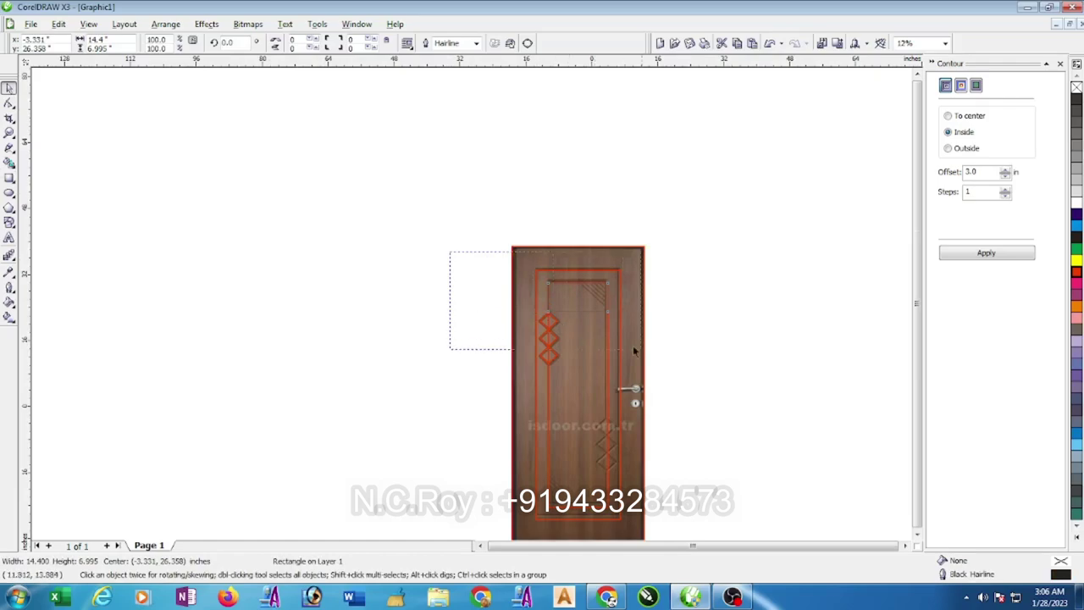
drag(449, 255, 649, 376)
drag(573, 280, 578, 372)
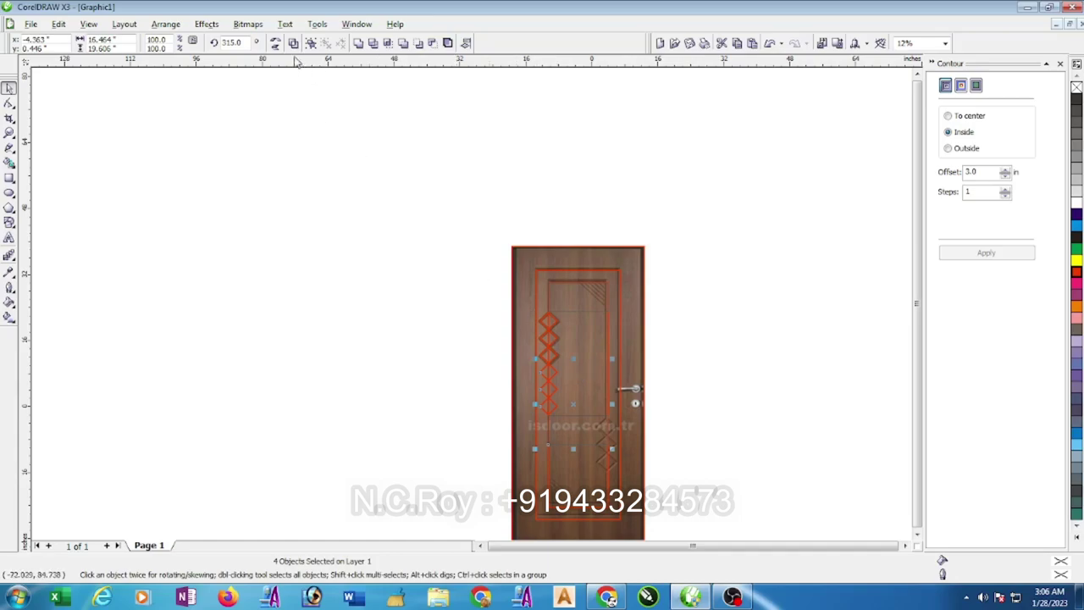
key(ctrl+g)
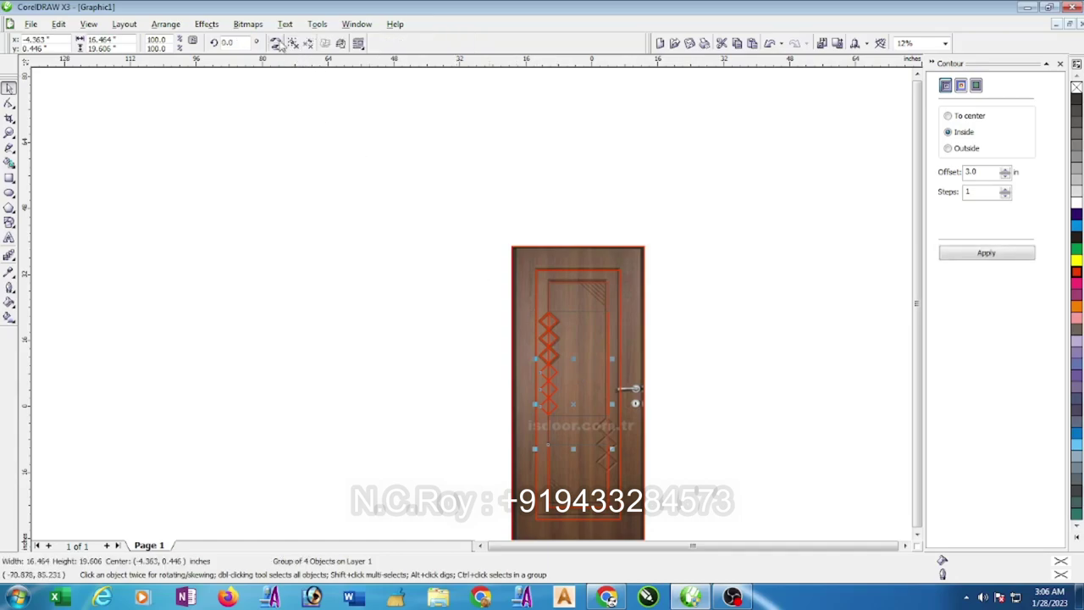
click(278, 44)
scroll(473, 305, up, 2)
scroll(476, 302, down, 2)
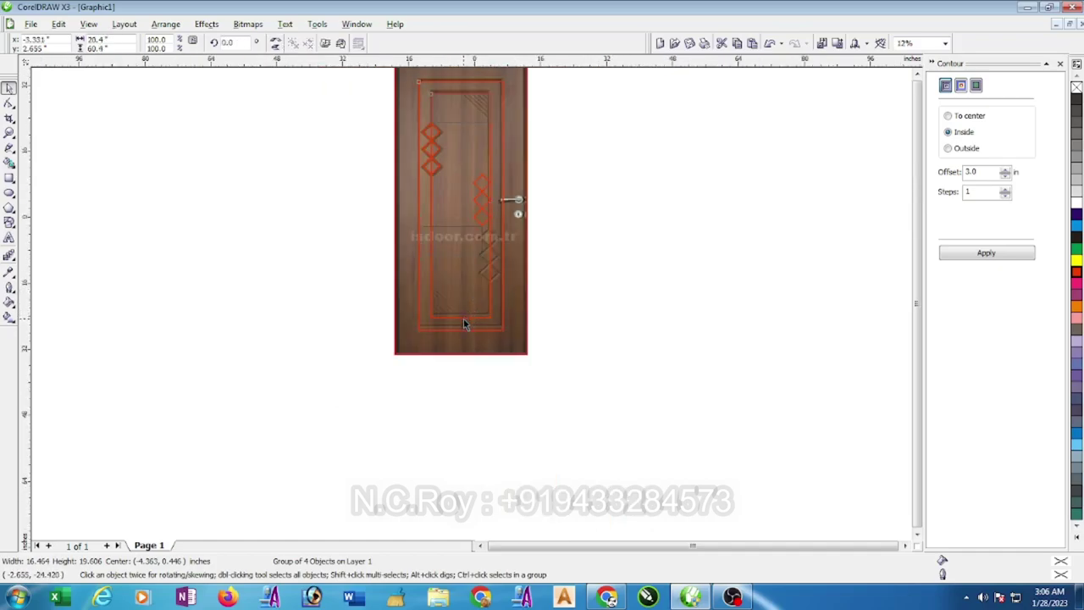
Break the door's contour outline group apart
click(464, 323)
click(166, 25)
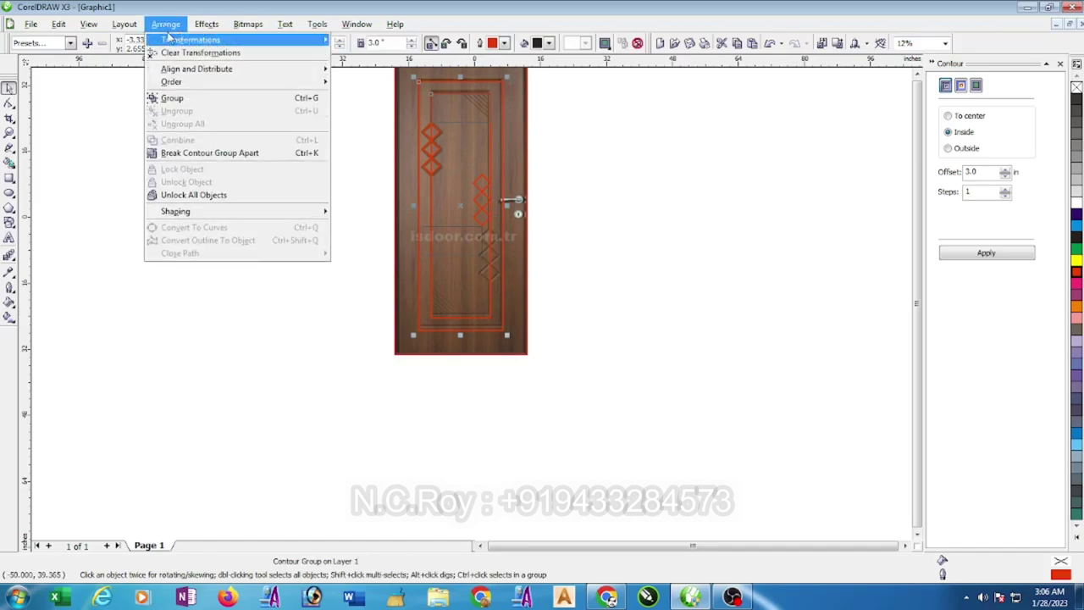
click(195, 155)
click(648, 248)
scroll(464, 301, up, 2)
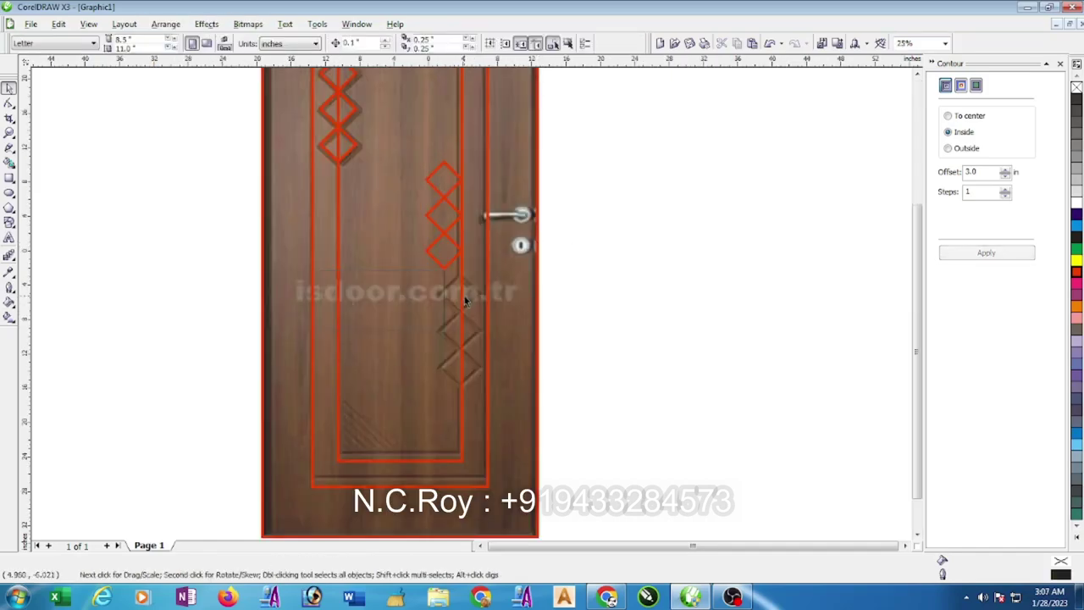
Color the lower diamond group red and align it lower with the bottom frame line
click(430, 271)
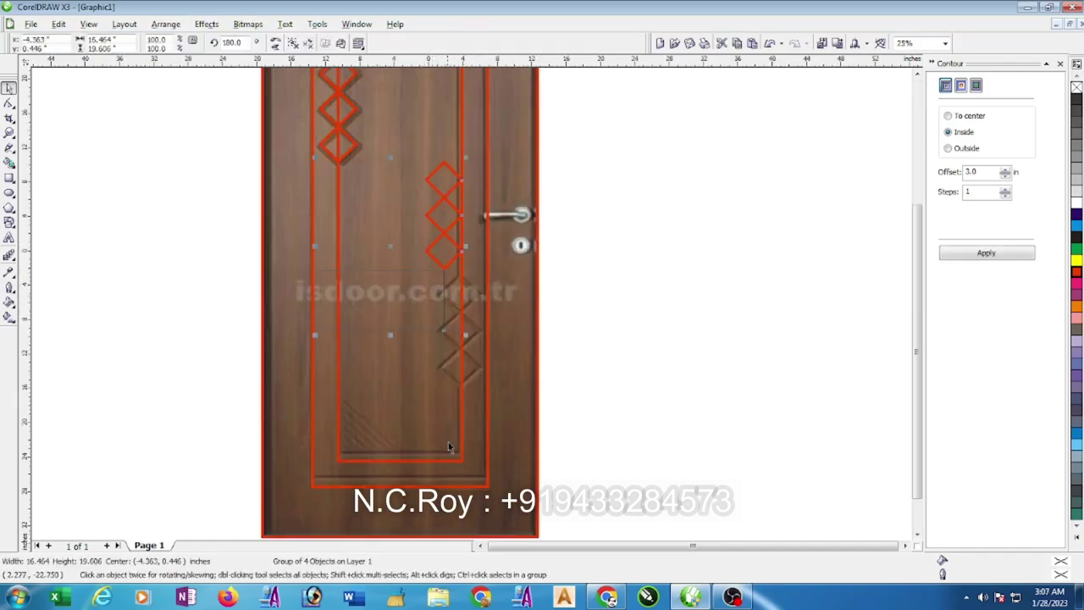
click(1077, 271)
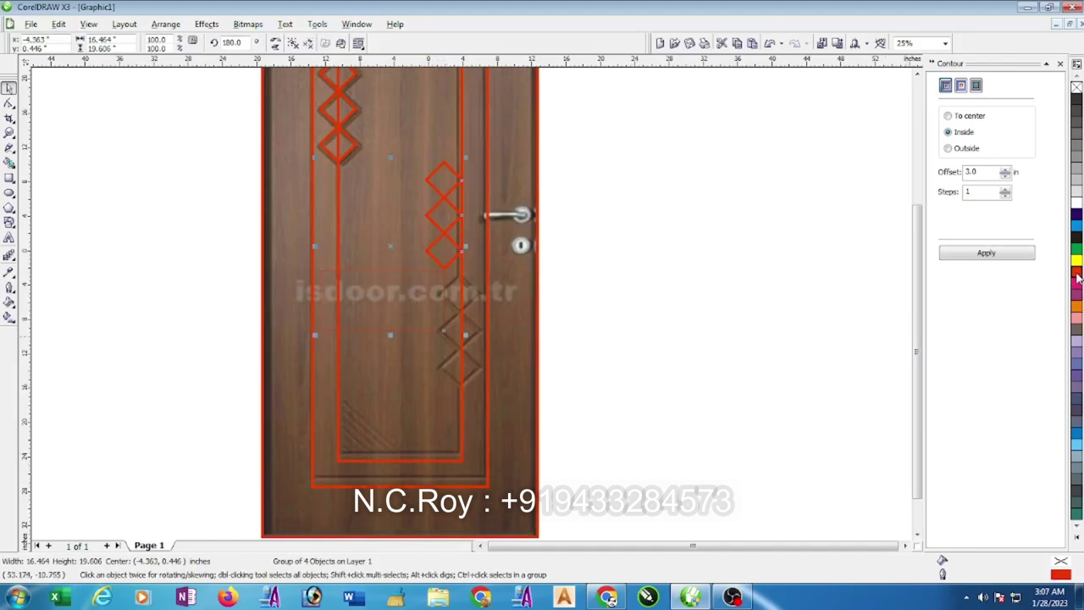
shift+click(435, 462)
key(b)
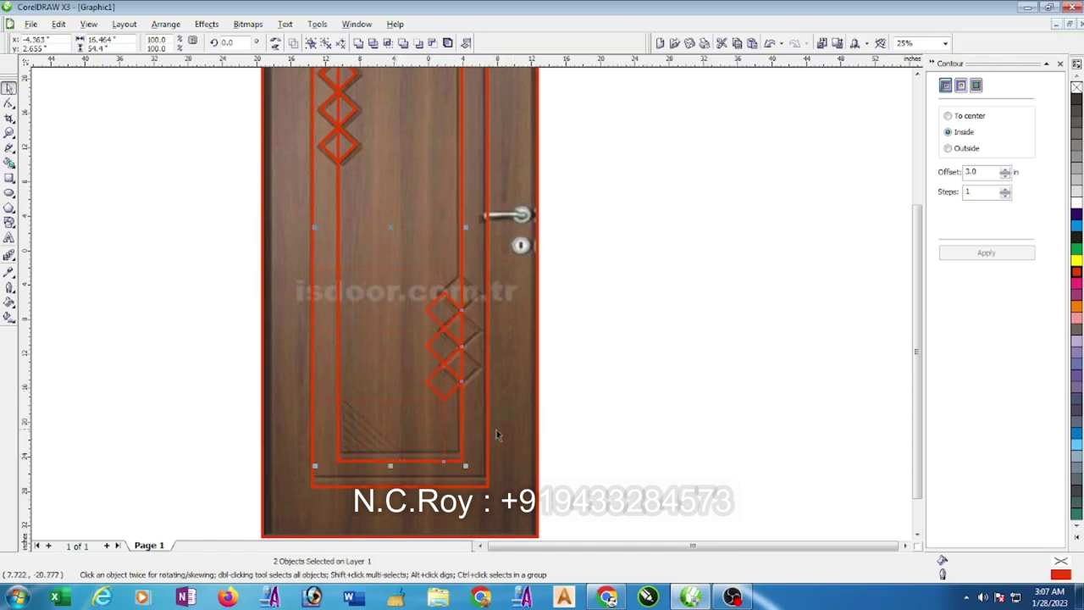
scroll(451, 454, up, 1)
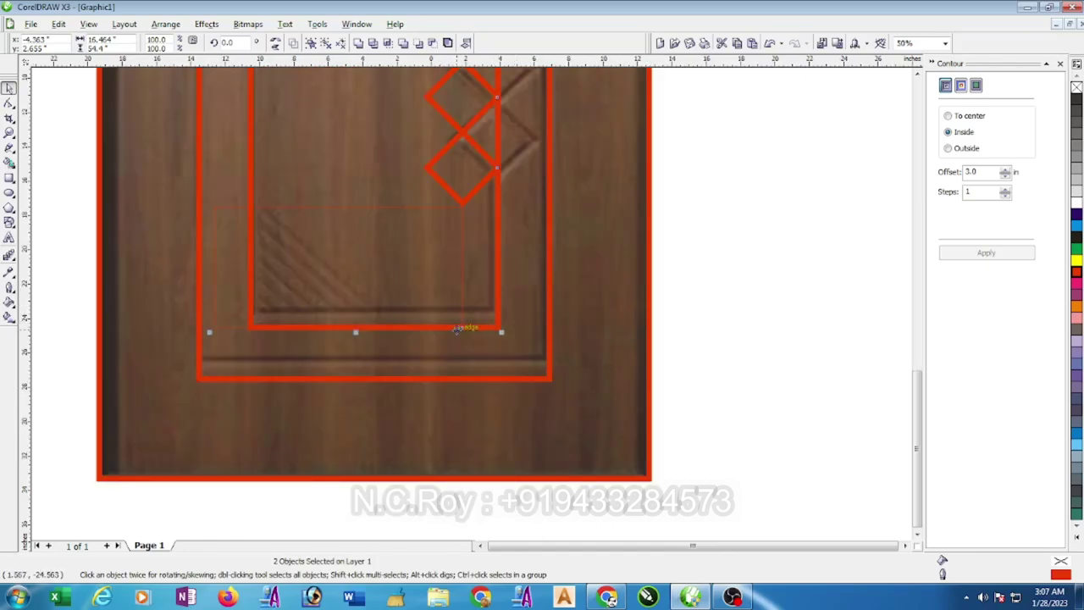
drag(458, 329, 501, 332)
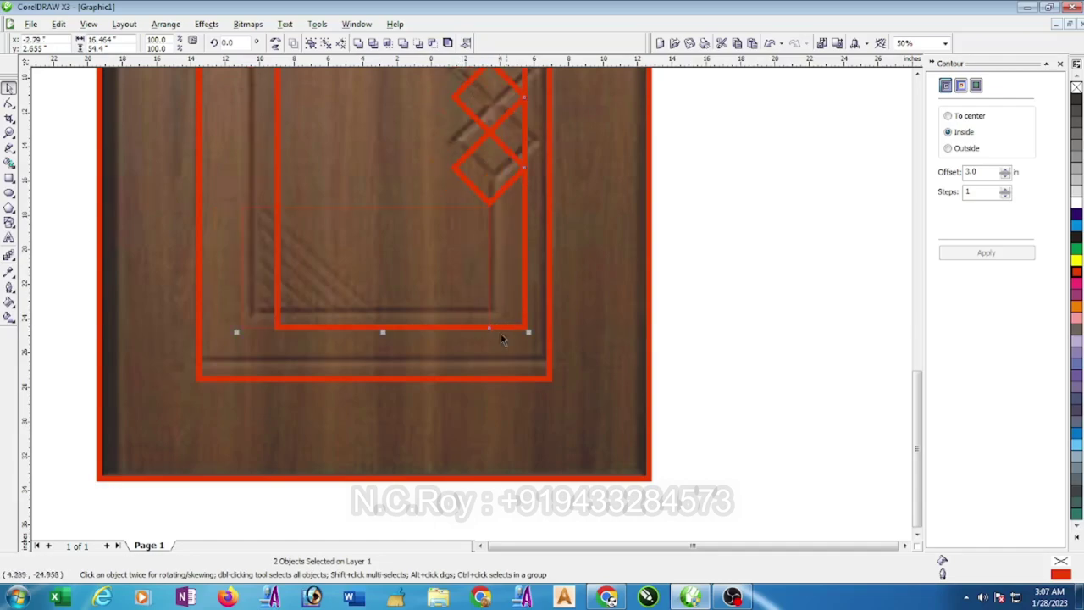
key(ctrl+z)
click(798, 283)
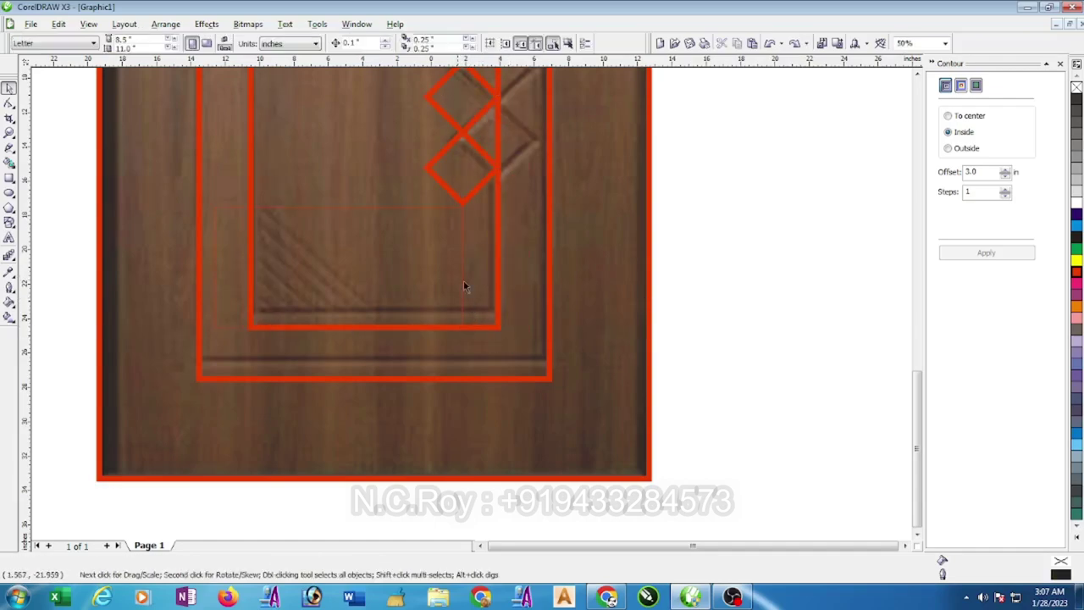
Shift the lower diamond group right to meet the frame corner
click(461, 291)
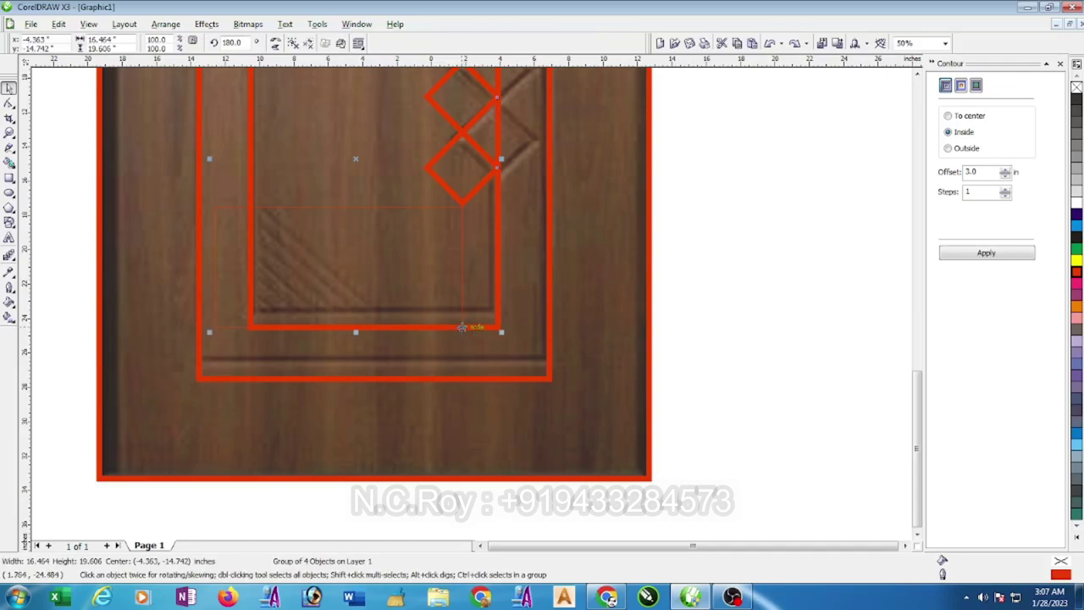
drag(462, 327, 497, 327)
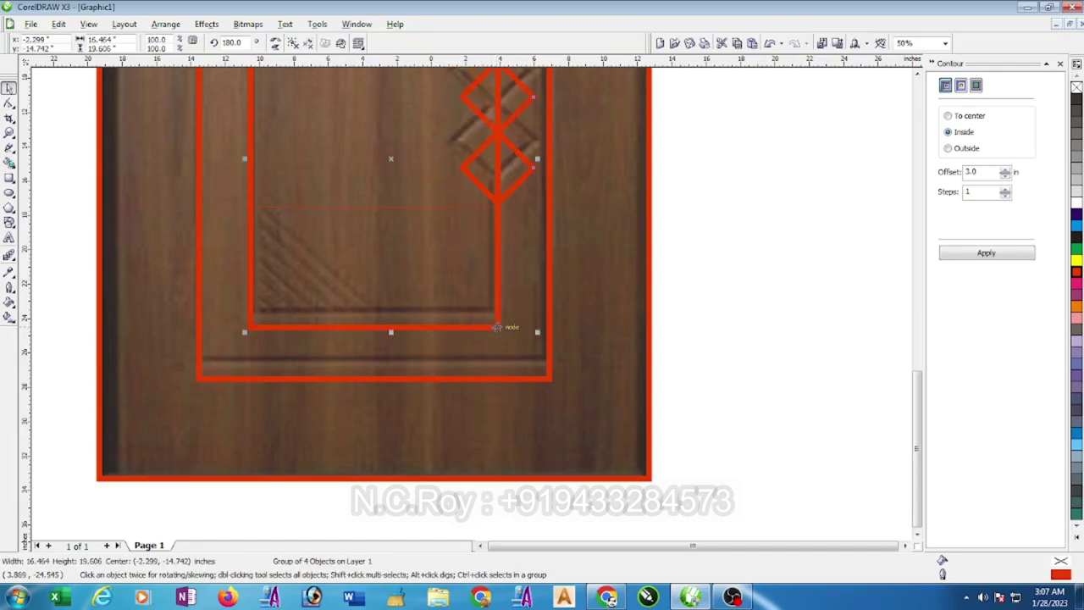
scroll(498, 327, down, 5)
click(610, 254)
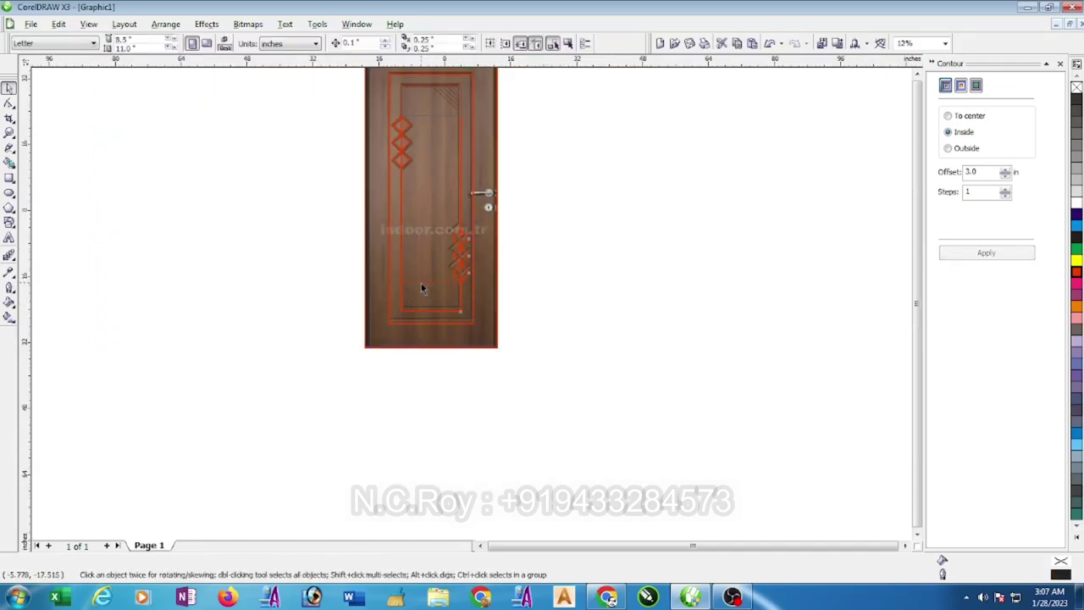
Reselect the lower door objects and a traced outline to check their placement
click(422, 289)
click(421, 282)
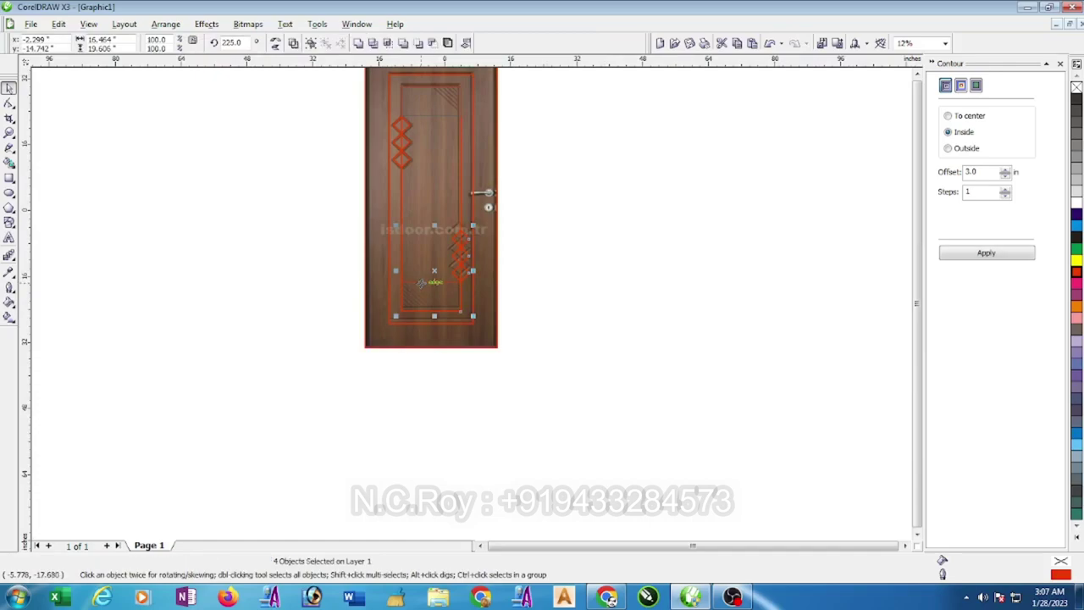
click(509, 286)
click(424, 289)
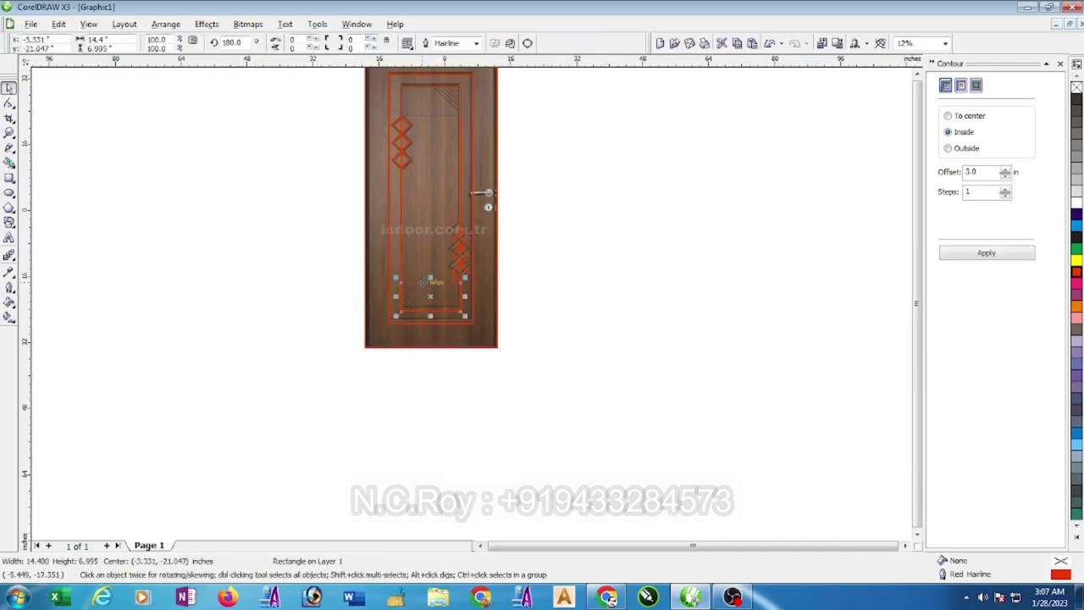
key(Escape)
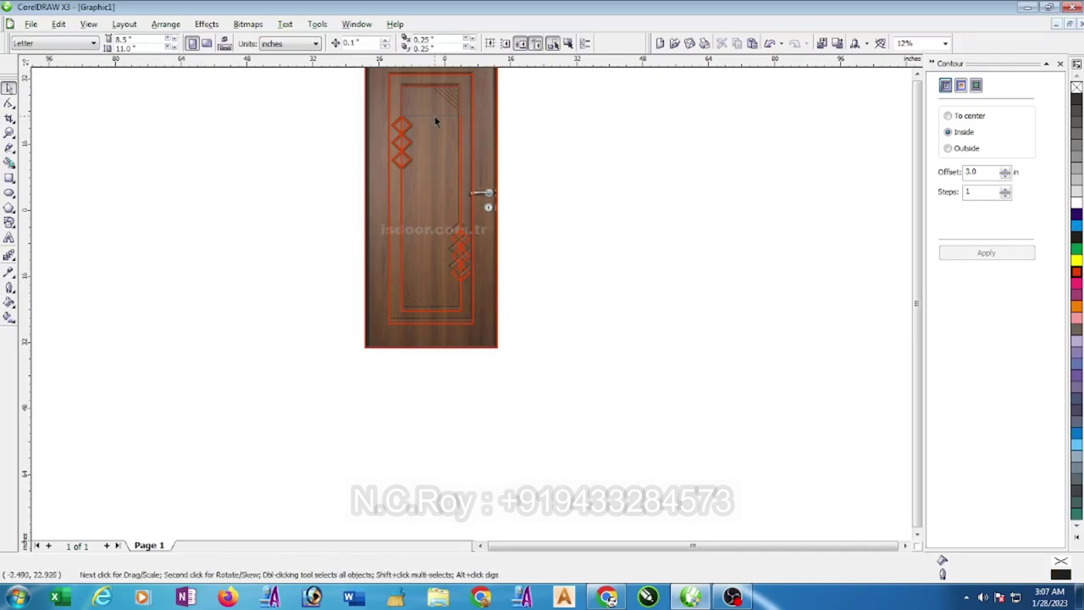
click(432, 119)
key(Escape)
Draw a diagonal line across the inner frames' top-right corner with the Pen tool
scroll(436, 123, down, 1)
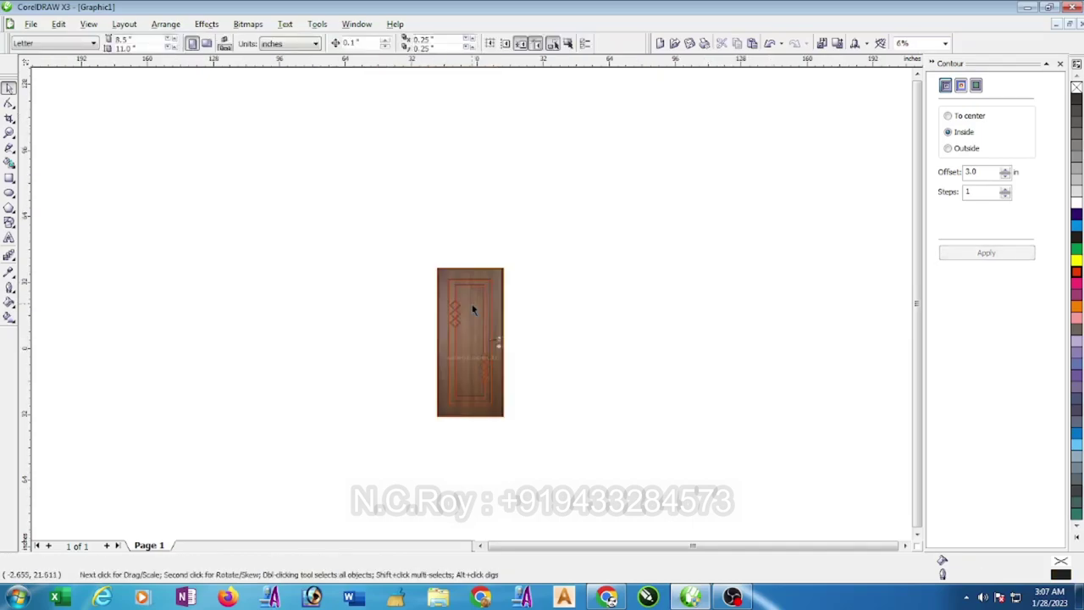
scroll(472, 305, up, 1)
scroll(445, 227, up, 1)
scroll(471, 304, down, 1)
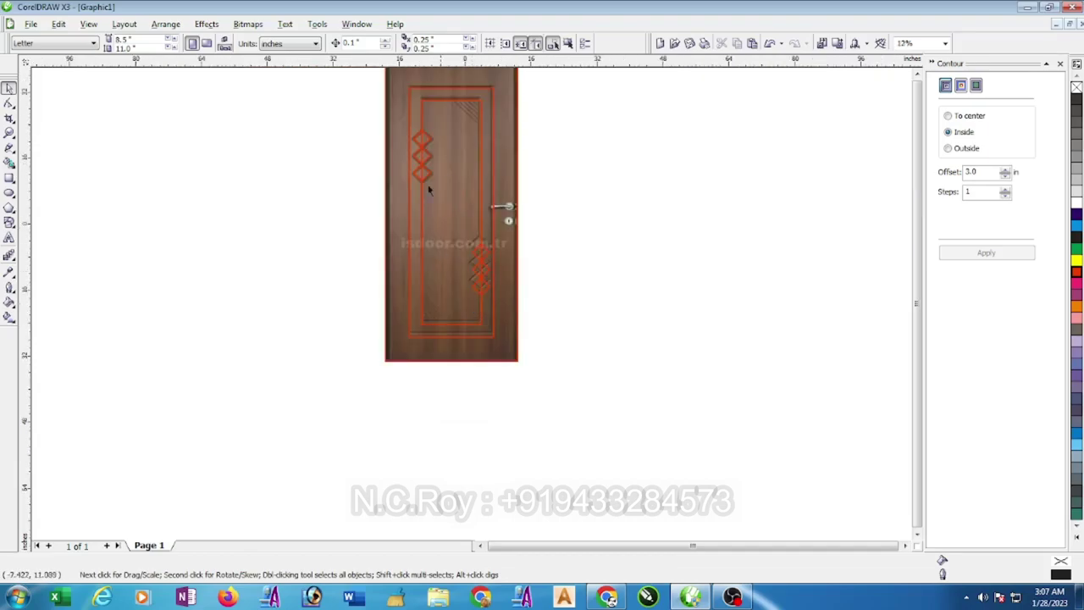
scroll(465, 300, down, 1)
scroll(496, 166, up, 3)
scroll(472, 327, up, 2)
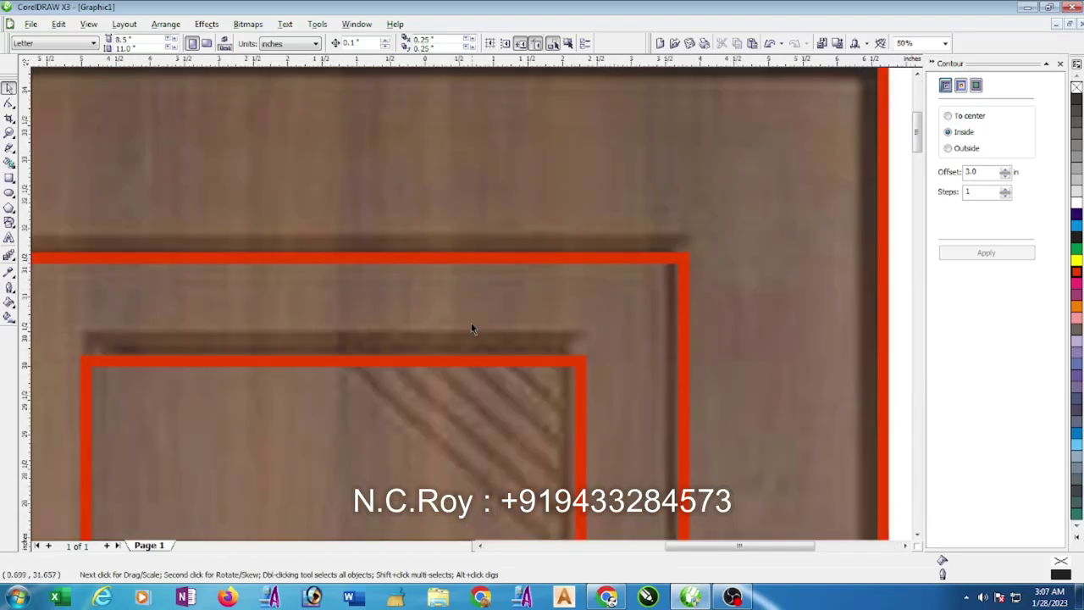
scroll(431, 393, up, 2)
scroll(432, 393, down, 3)
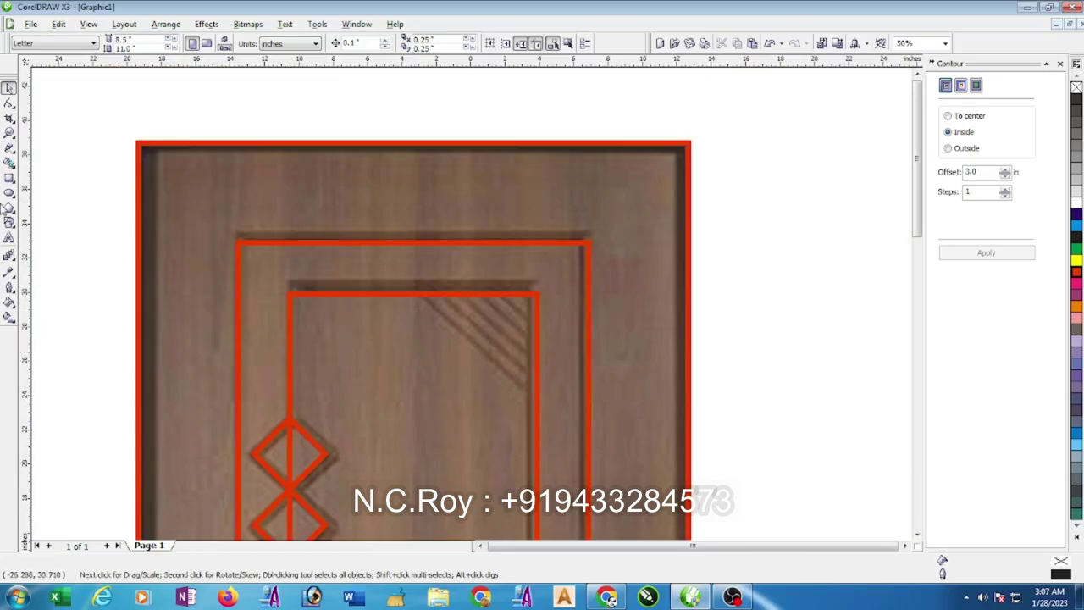
click(9, 150)
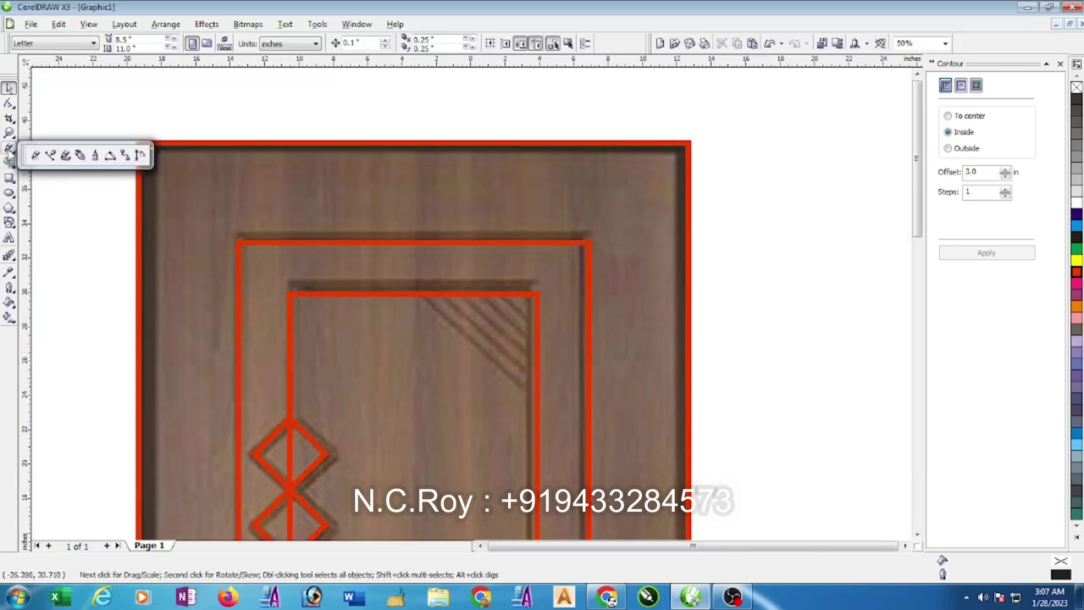
click(79, 155)
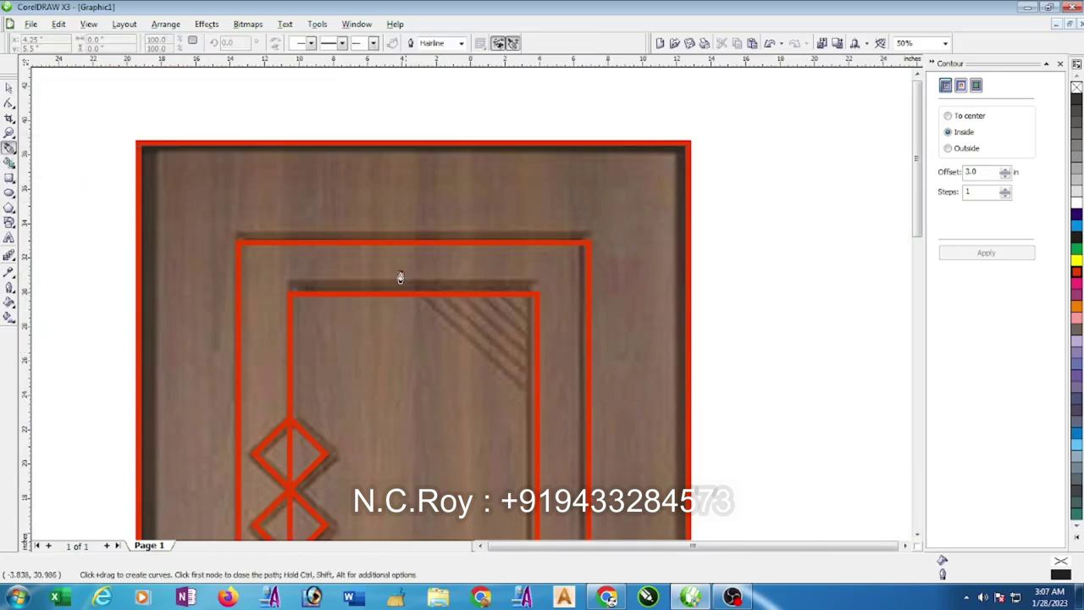
click(401, 275)
double_click(562, 432)
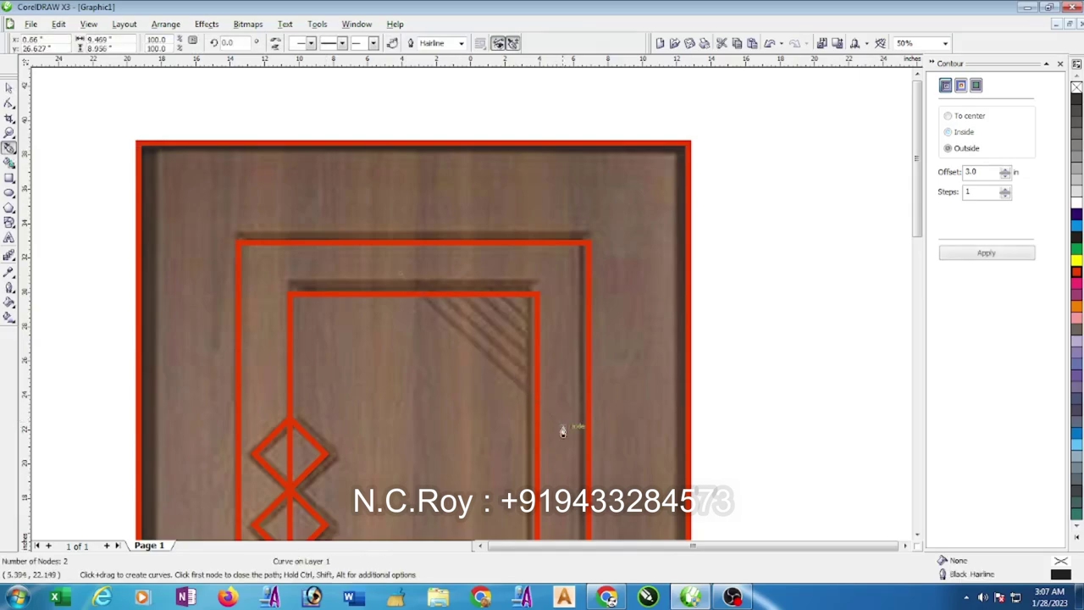
Make the diagonal line red with a 24 pt outline
right_click(1077, 276)
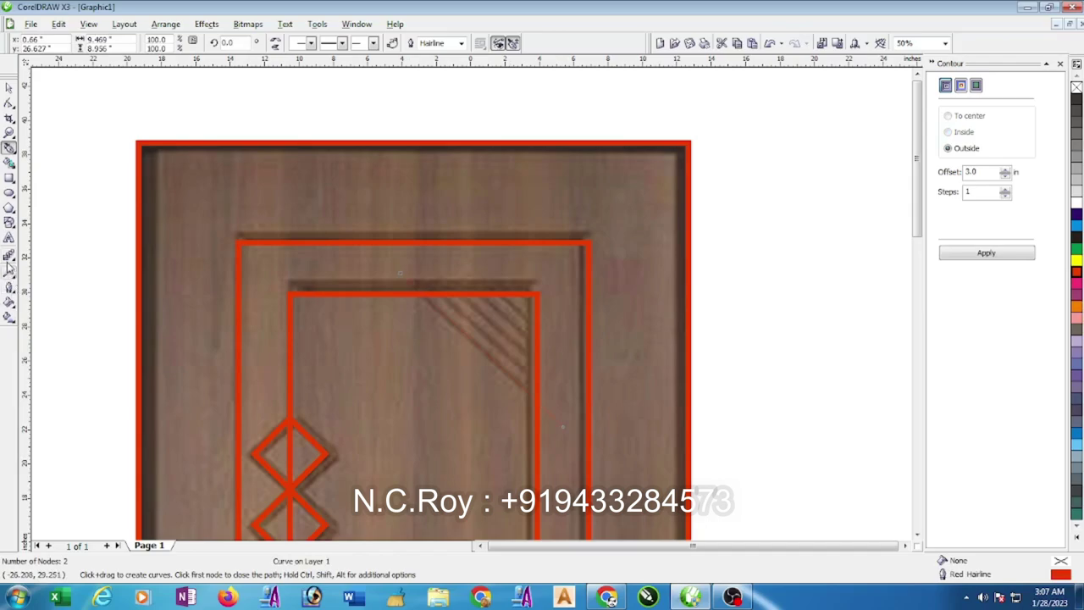
click(11, 288)
click(171, 294)
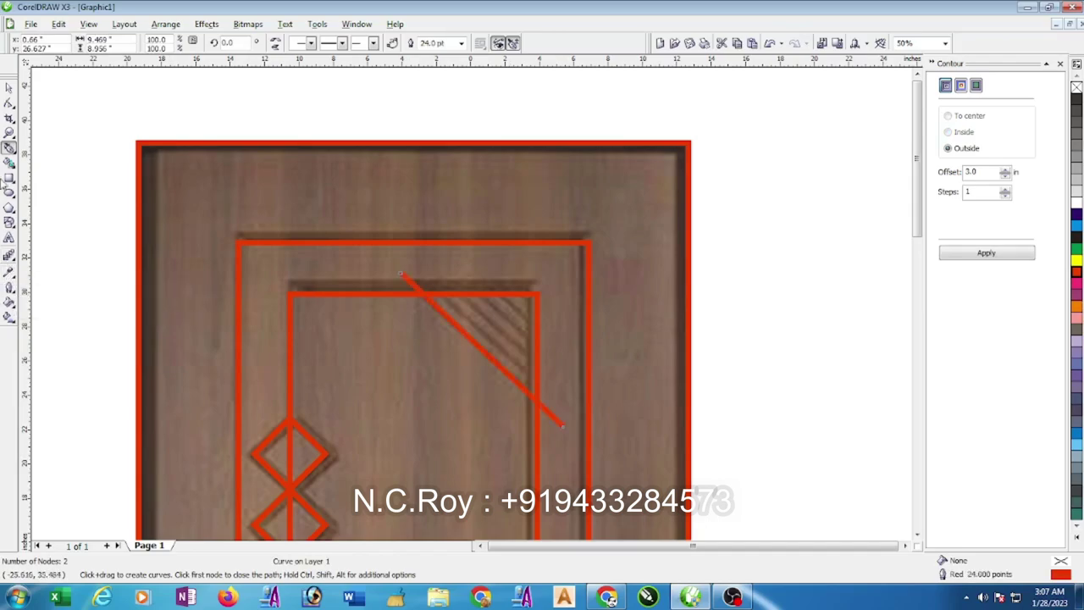
key(space)
Duplicate the line upward repeatedly to make five parallel diagonals
scroll(500, 356, up, 1)
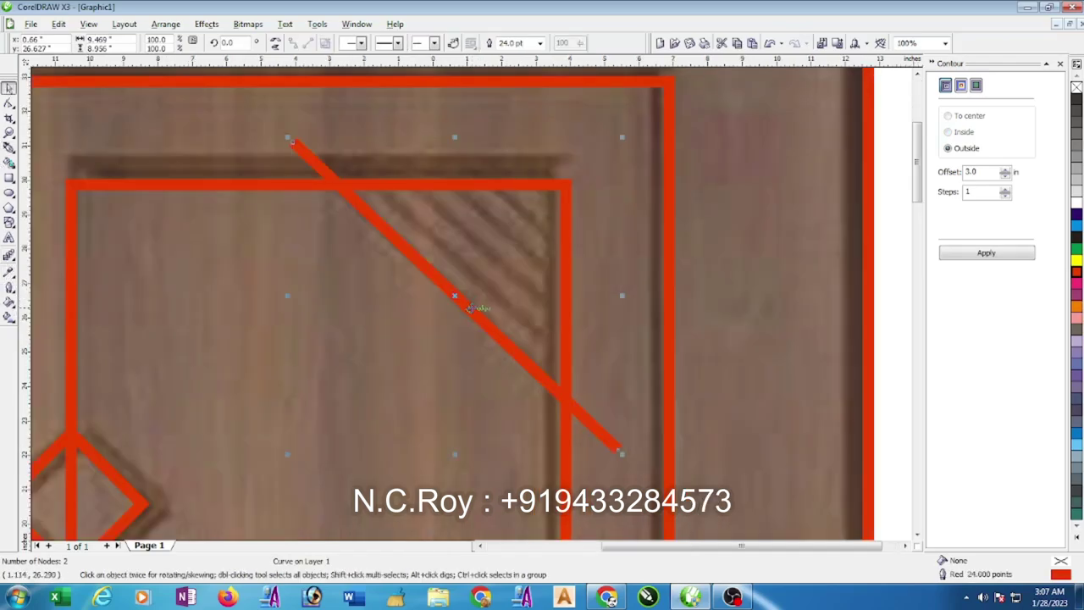
mouse_move(457, 298)
mouse_down()
mouse_move(487, 267)
mouse_move(506, 267)
mouse_up()
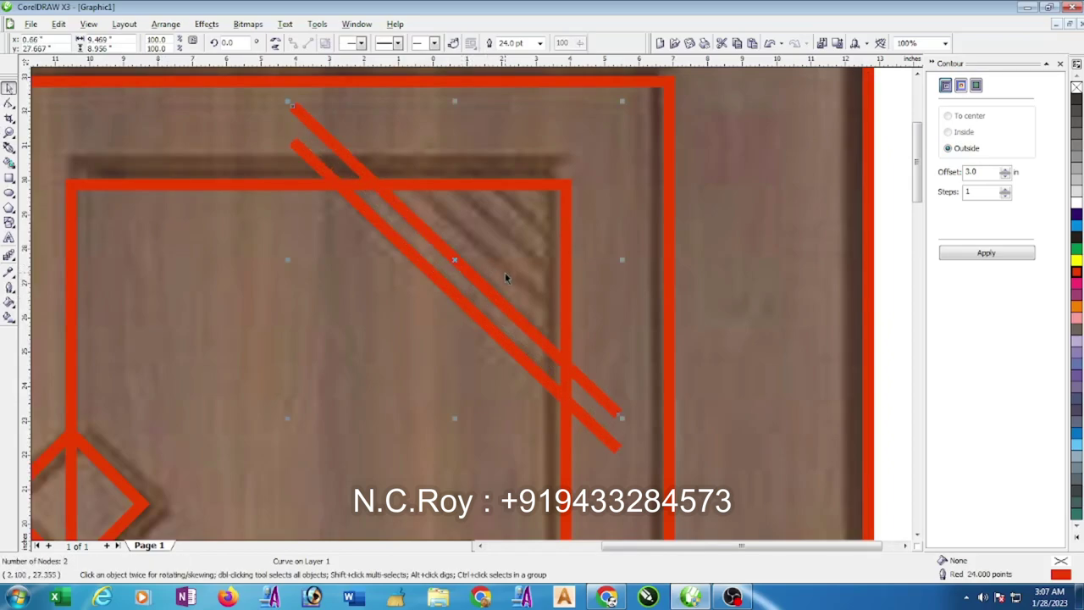
key(ctrl+r)
key(ctrl+r)
key(ctrl+r)
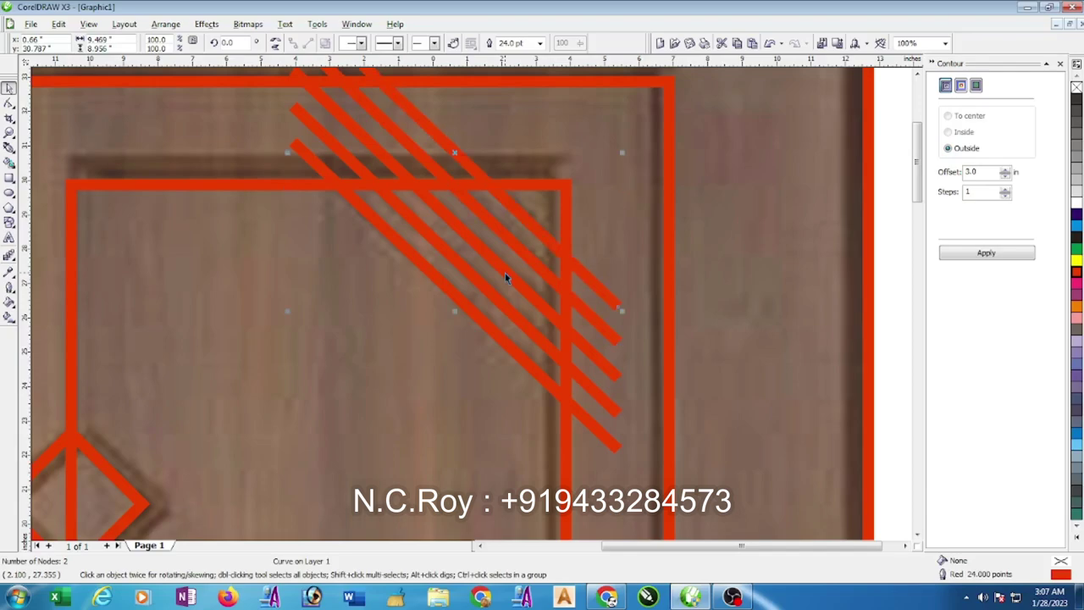
key(F3)
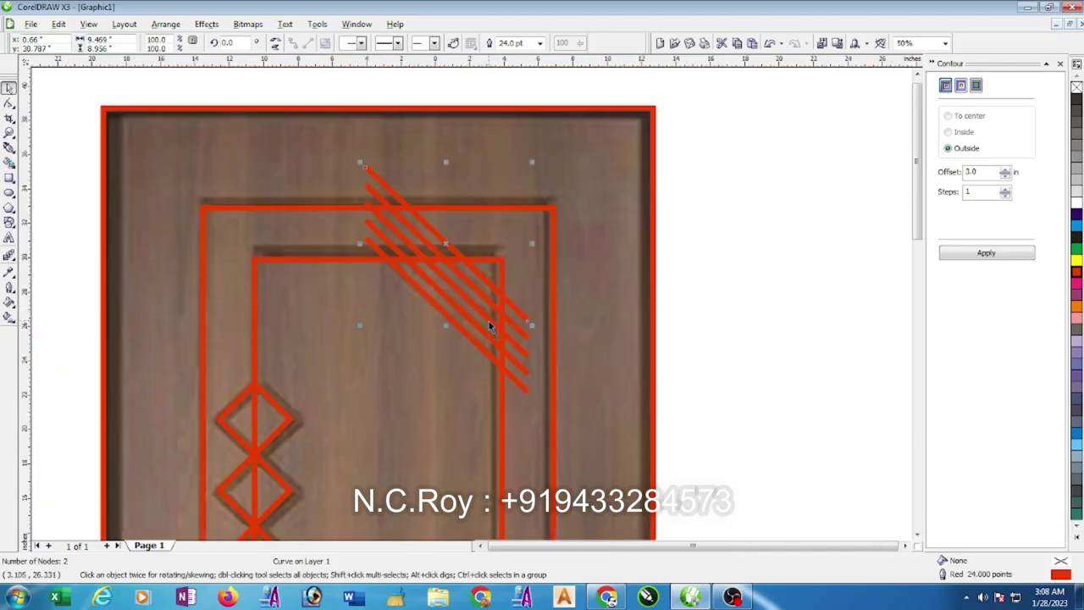
Trim the excess diagonal segments and leftover bump at the inner frame with Virtual Segment Delete
click(10, 120)
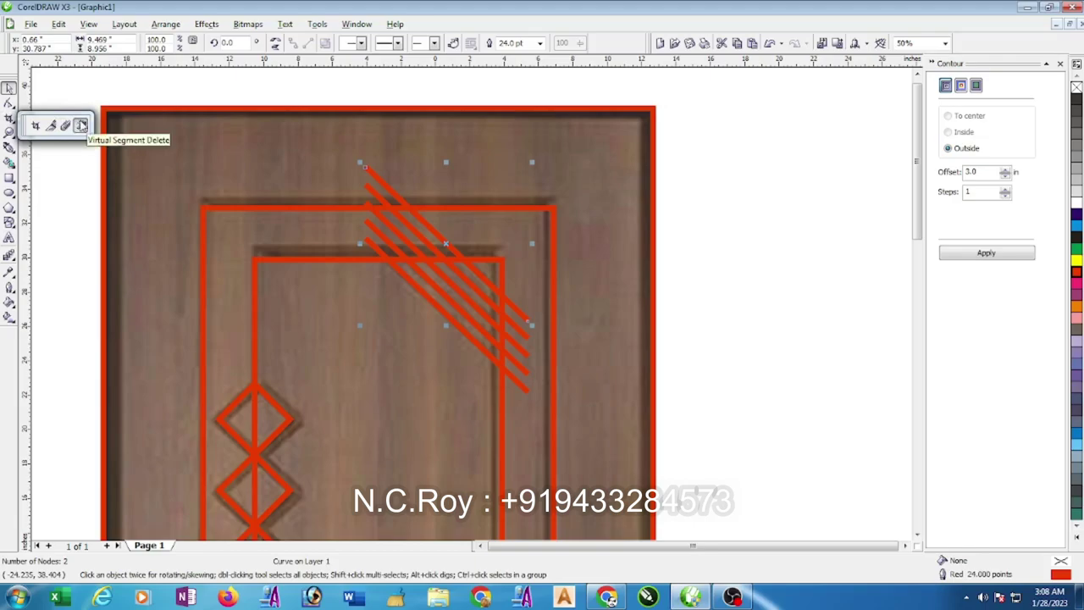
click(81, 124)
scroll(464, 288, up, 2)
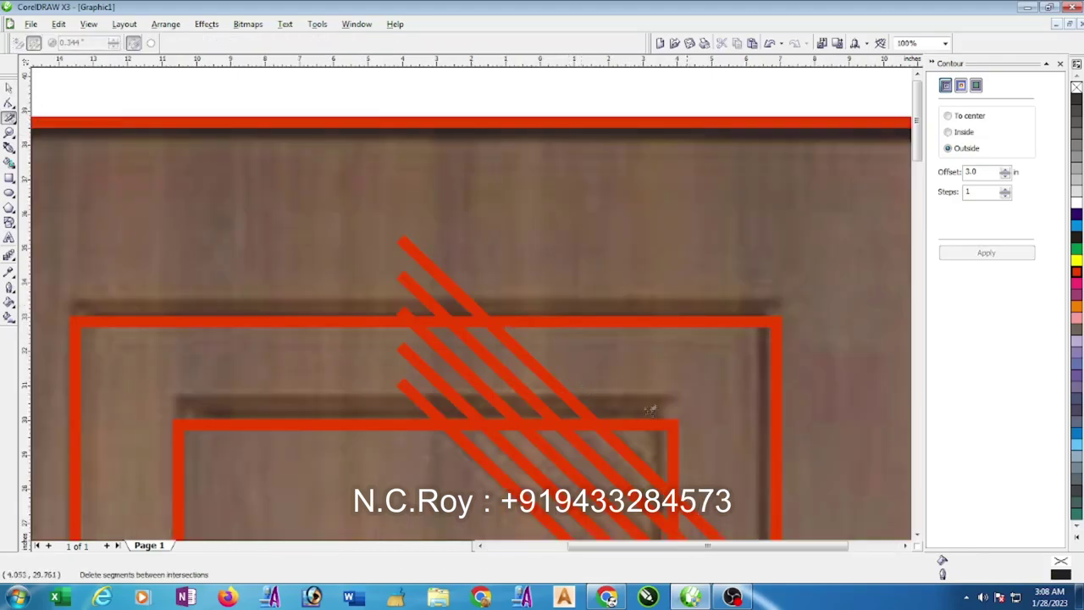
scroll(464, 288, down, 2)
scroll(543, 343, up, 1)
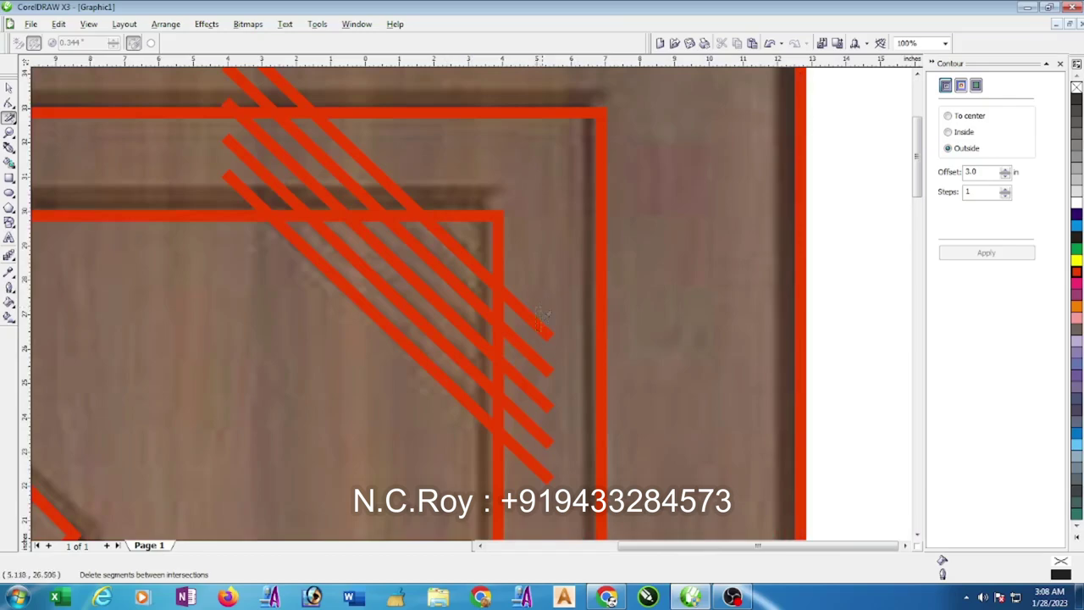
scroll(509, 356, down, 2)
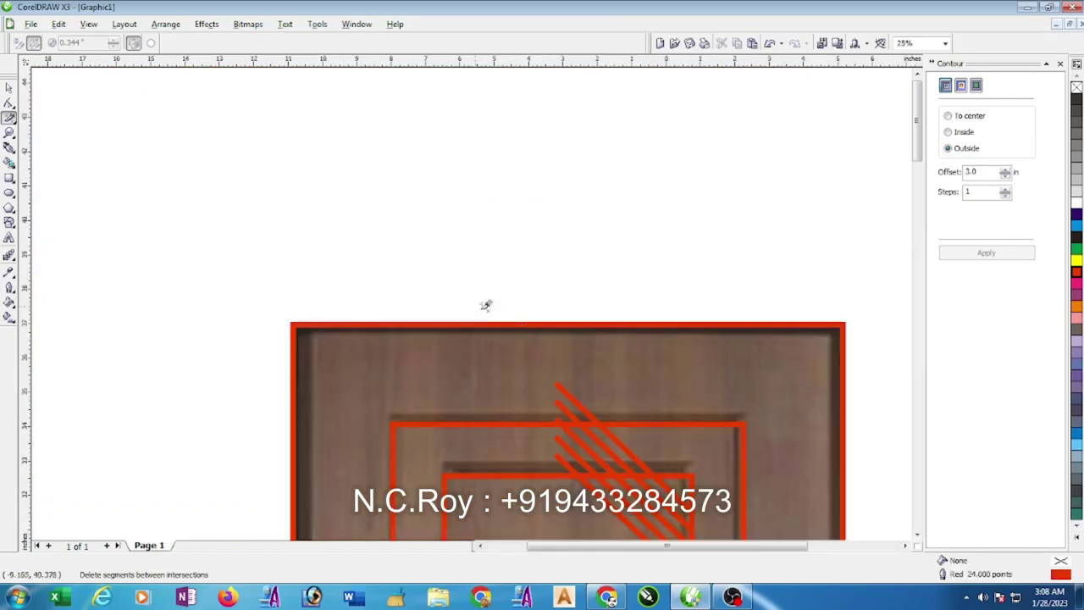
scroll(543, 390, up, 2)
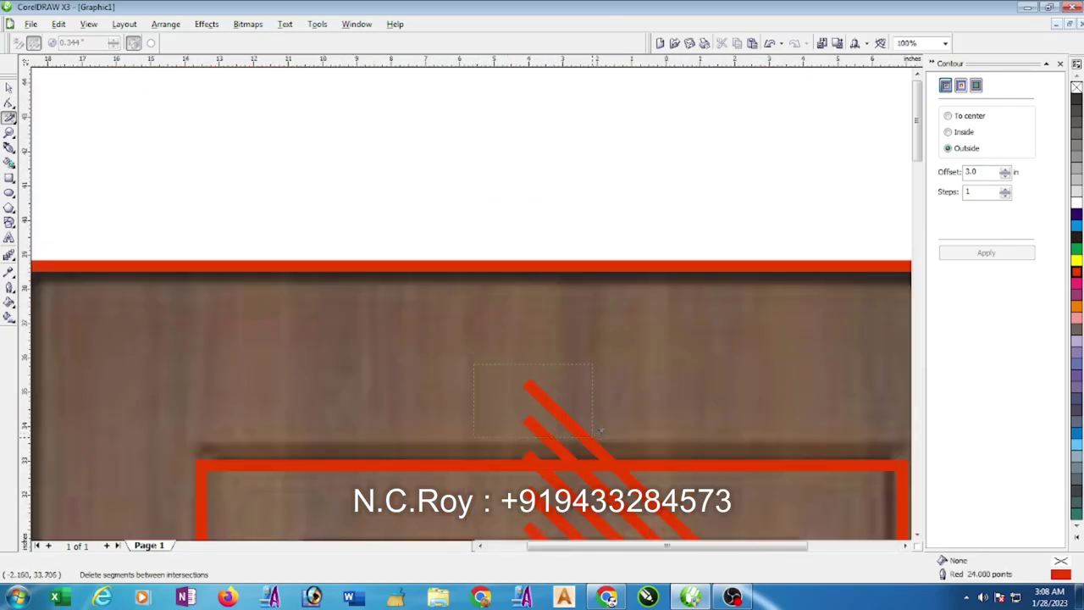
scroll(600, 430, down, 1)
scroll(559, 381, down, 1)
scroll(526, 340, up, 3)
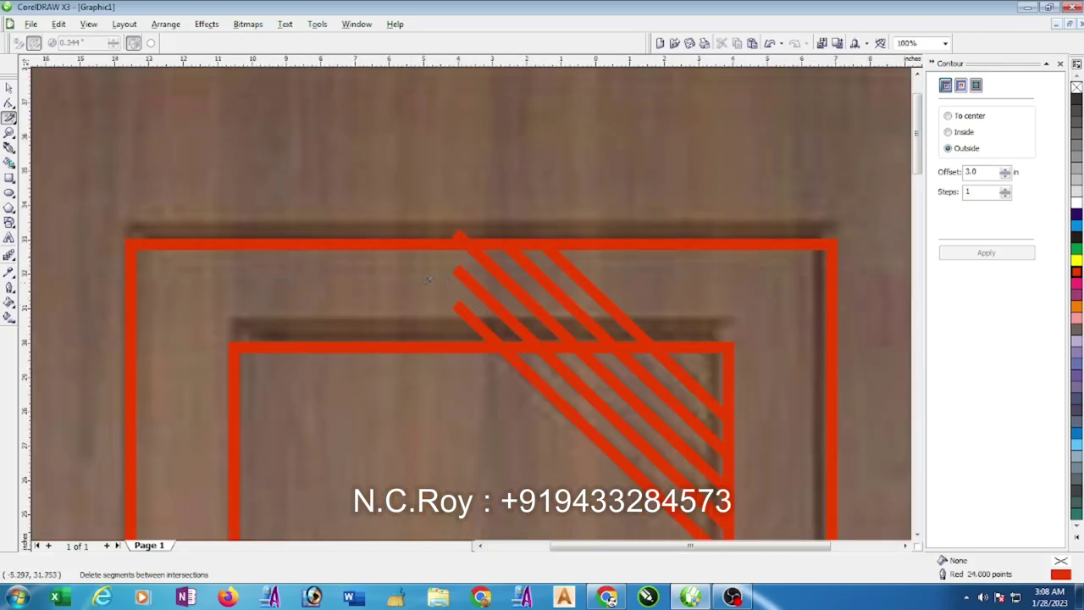
drag(635, 315, 462, 242)
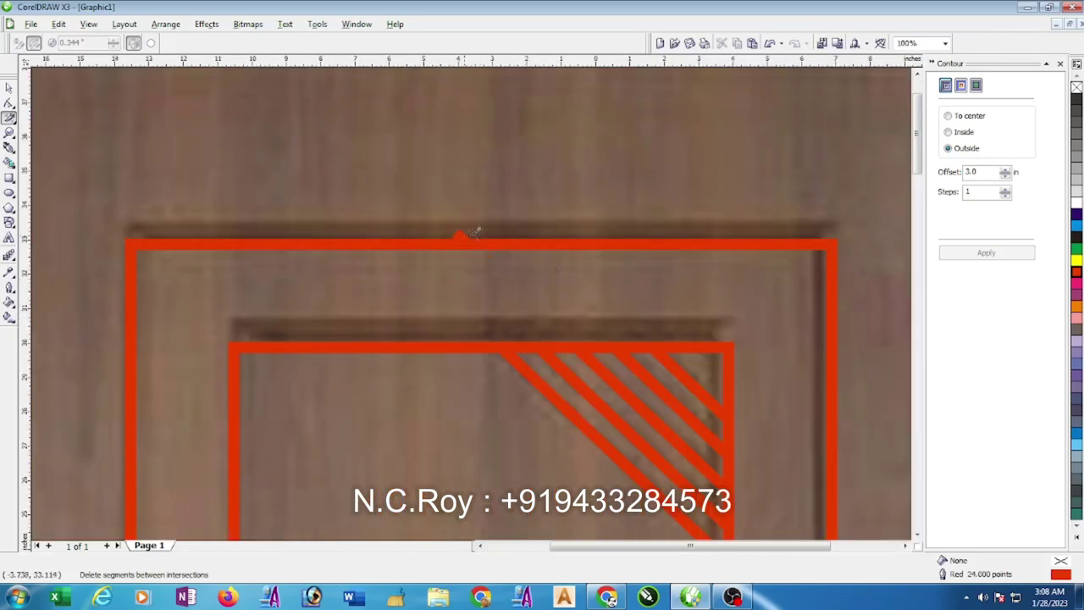
scroll(458, 245, up, 2)
click(503, 300)
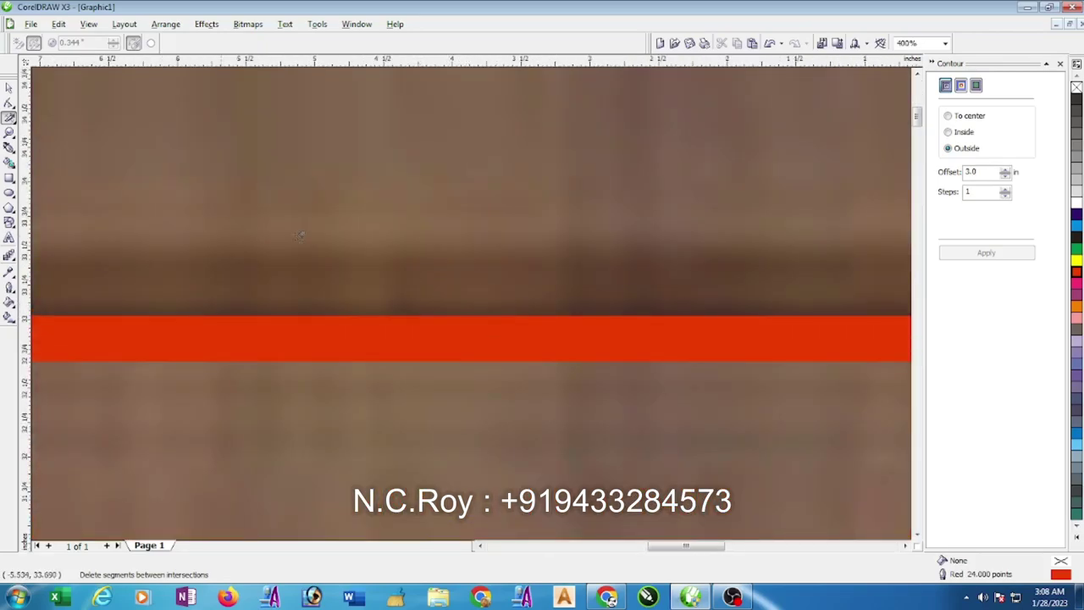
click(9, 87)
scroll(500, 312, down, 1)
Move all 14 red traced door outlines off the photo to stand on its right
scroll(499, 313, down, 4)
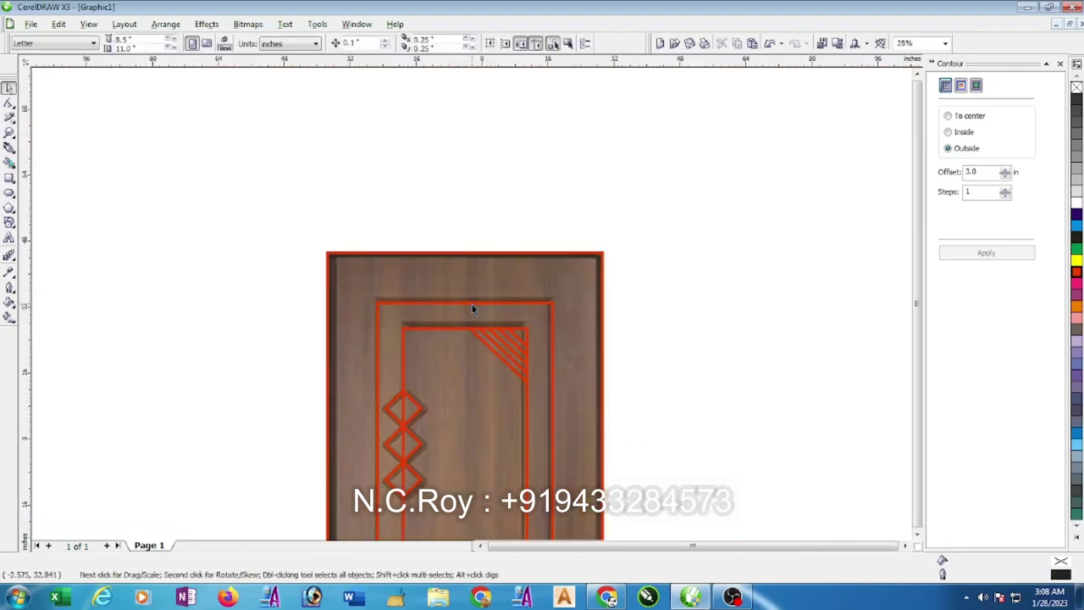
scroll(452, 306, down, 2)
drag(406, 262, 537, 488)
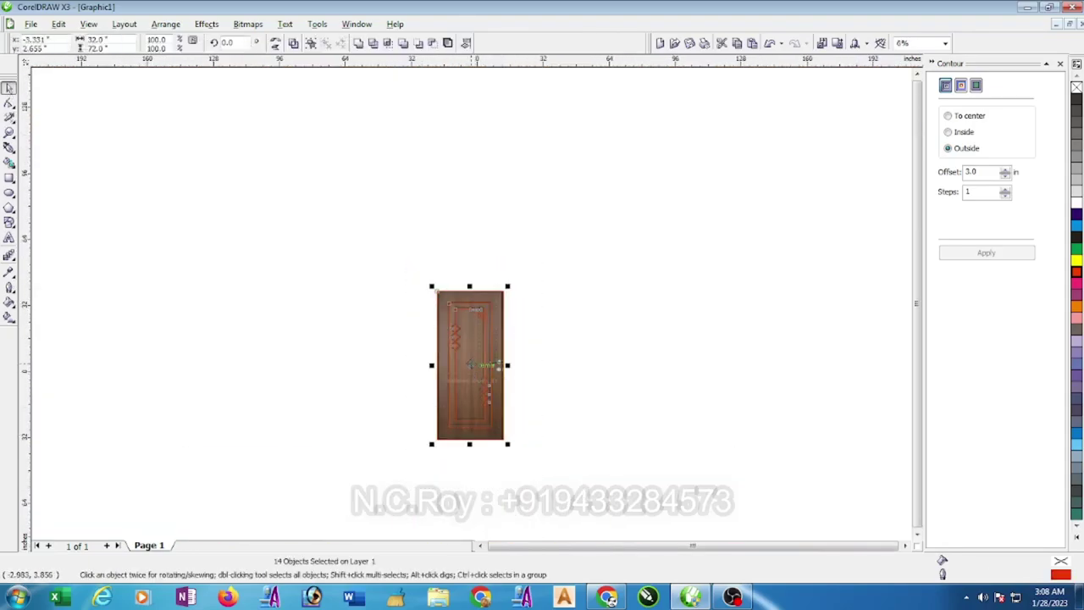
drag(487, 372, 613, 363)
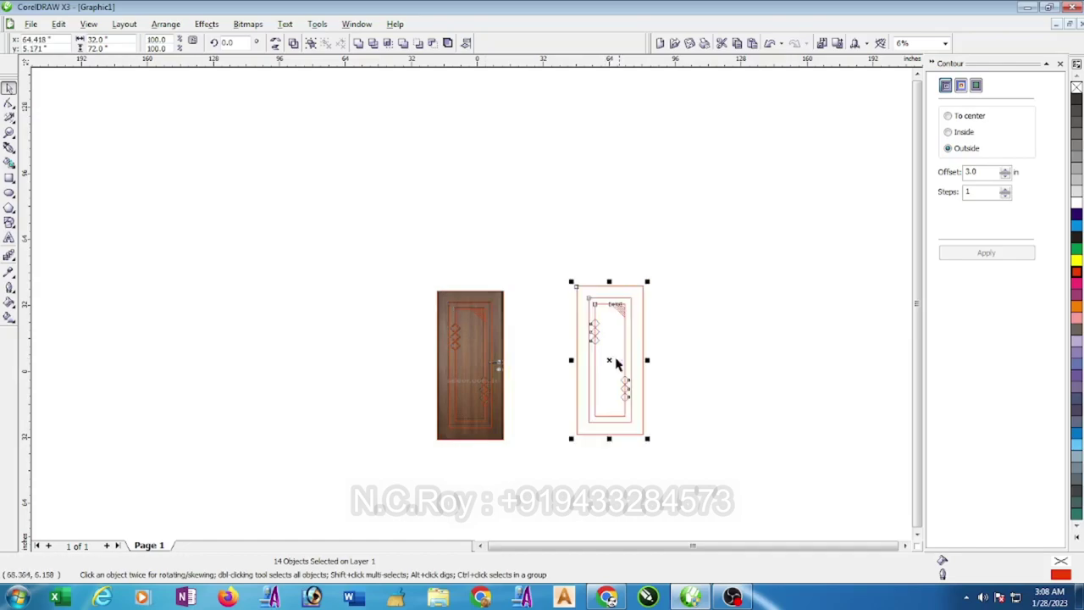
scroll(460, 308, up, 1)
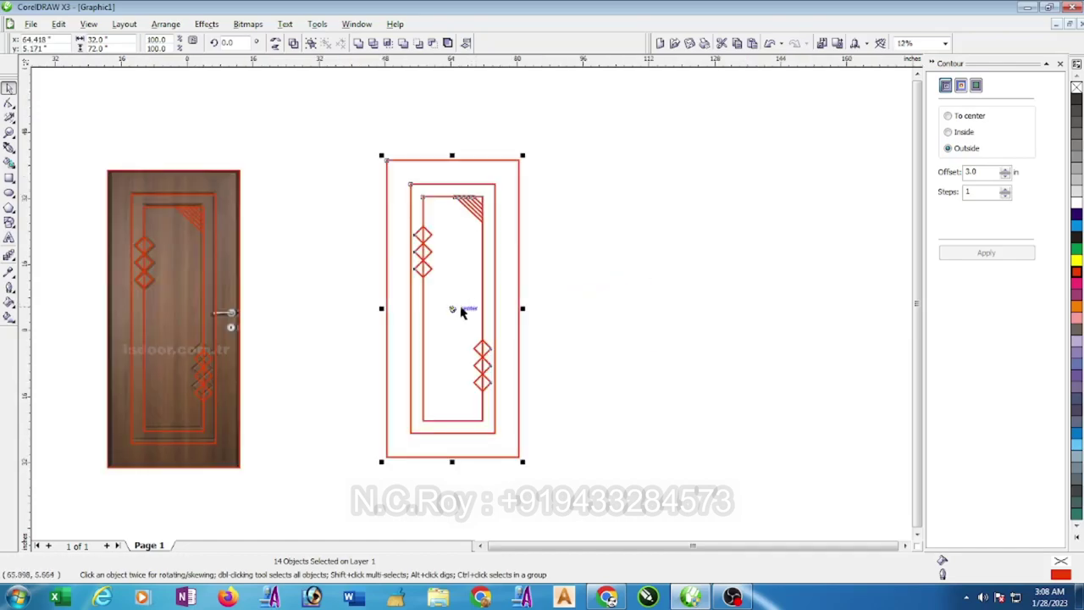
click(259, 327)
scroll(198, 373, up, 2)
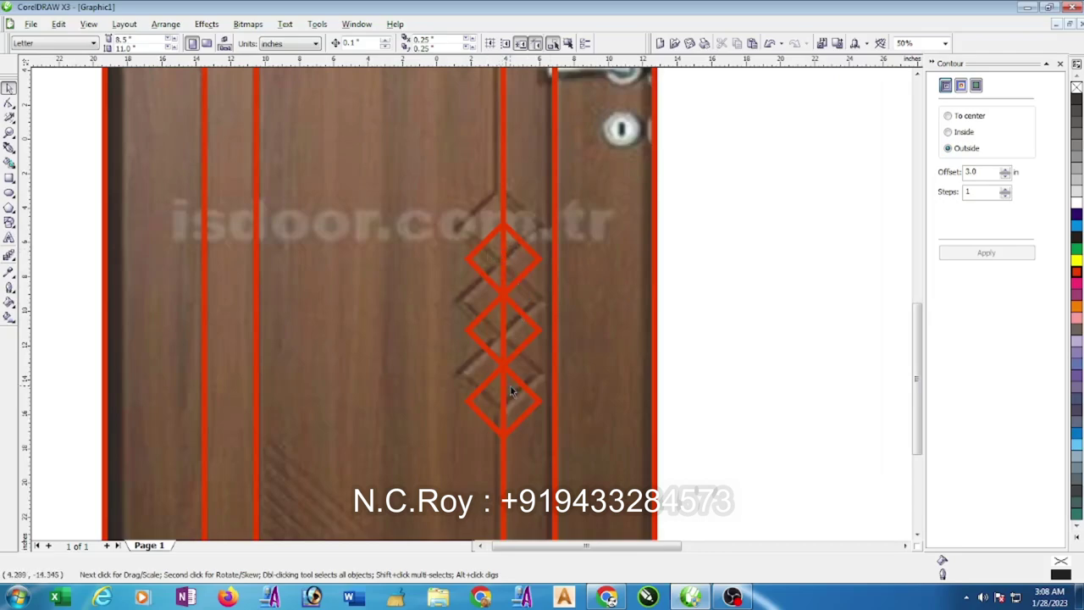
scroll(511, 392, down, 2)
scroll(437, 340, up, 1)
scroll(447, 312, up, 1)
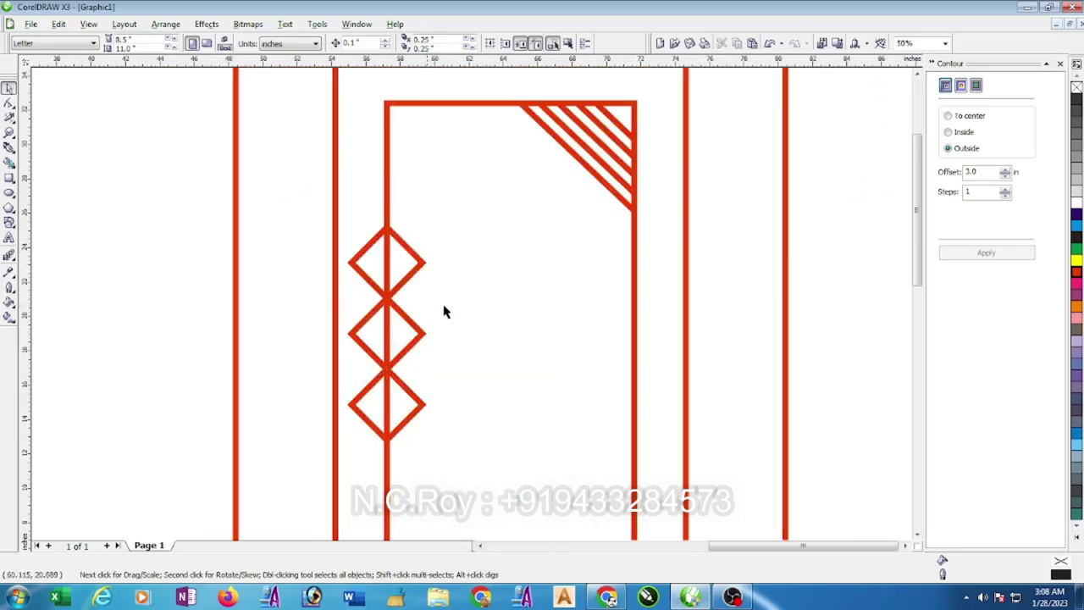
Delete the vertical line pieces inside the three left-side diamonds with Virtual Segment Delete
click(9, 117)
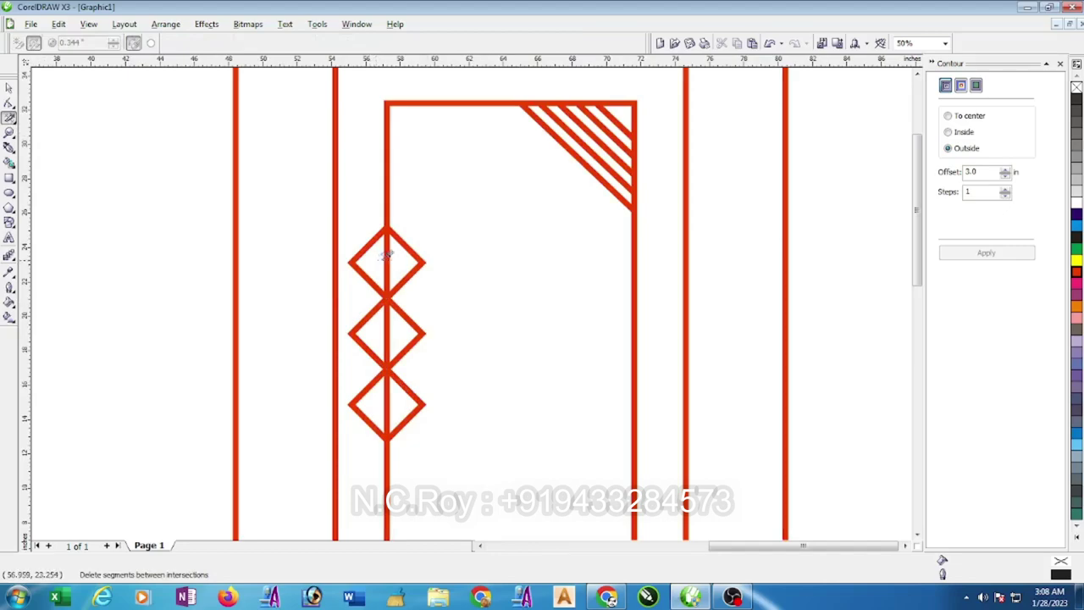
click(386, 256)
click(390, 332)
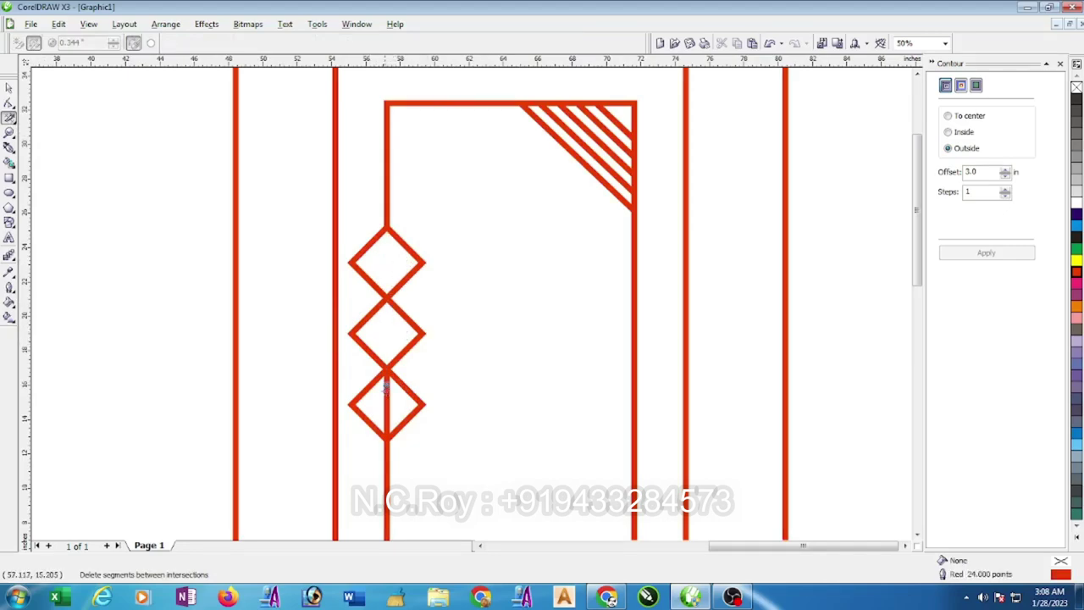
click(387, 408)
Delete the line pieces inside the three right-side diamonds as well
scroll(479, 288, down, 3)
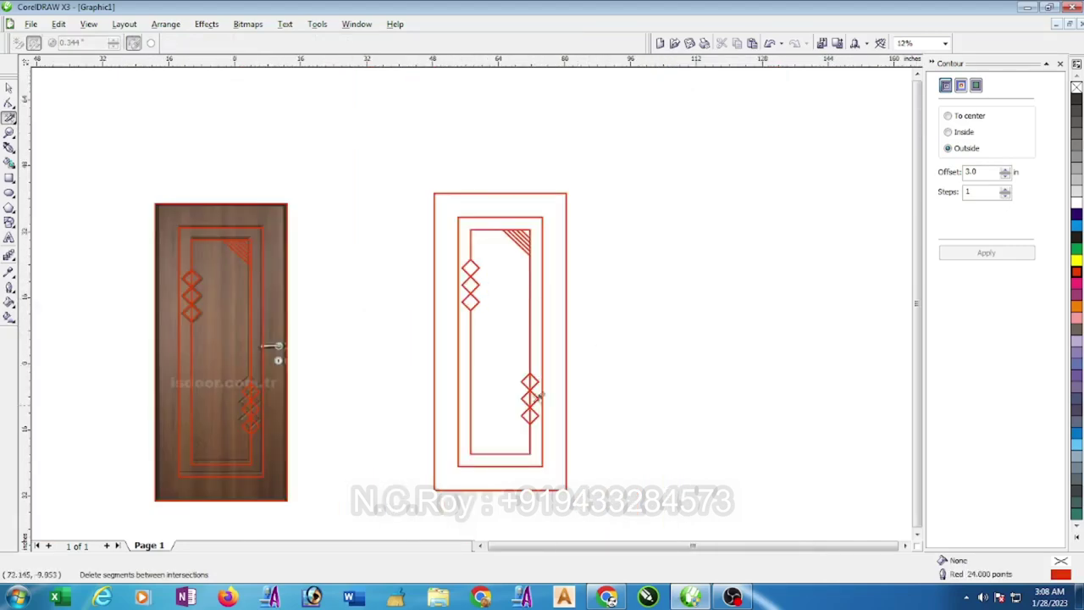
scroll(539, 395, up, 2)
scroll(476, 254, up, 1)
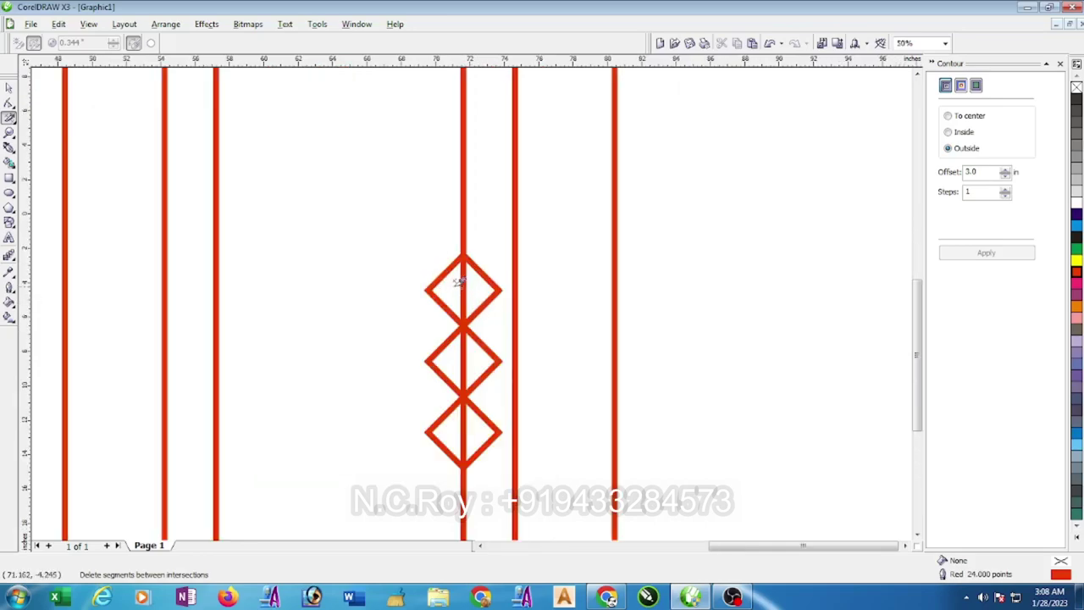
click(462, 285)
click(464, 359)
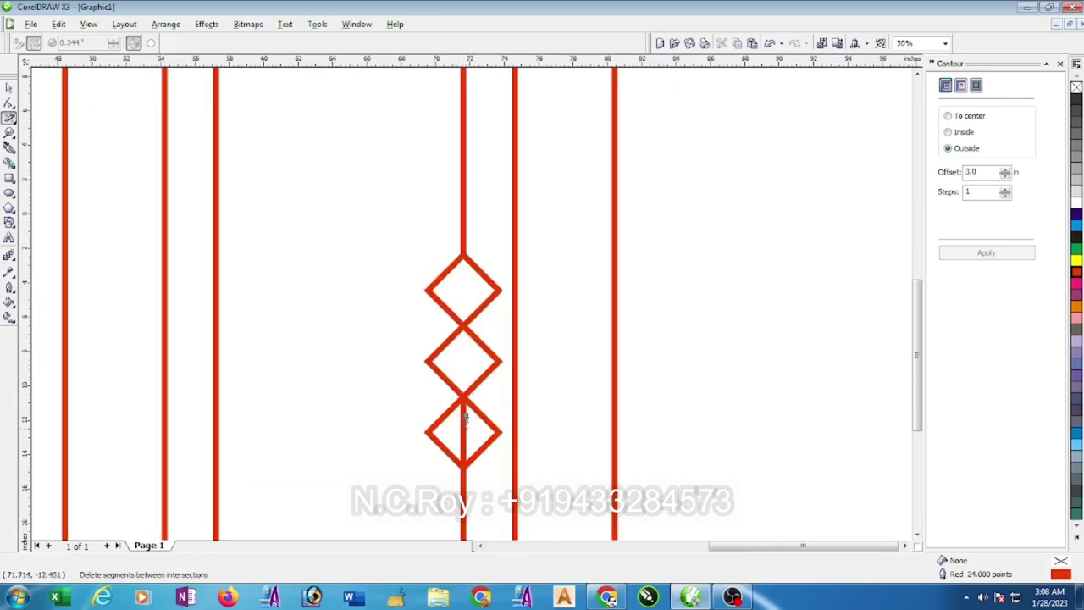
click(460, 427)
scroll(470, 432, down, 3)
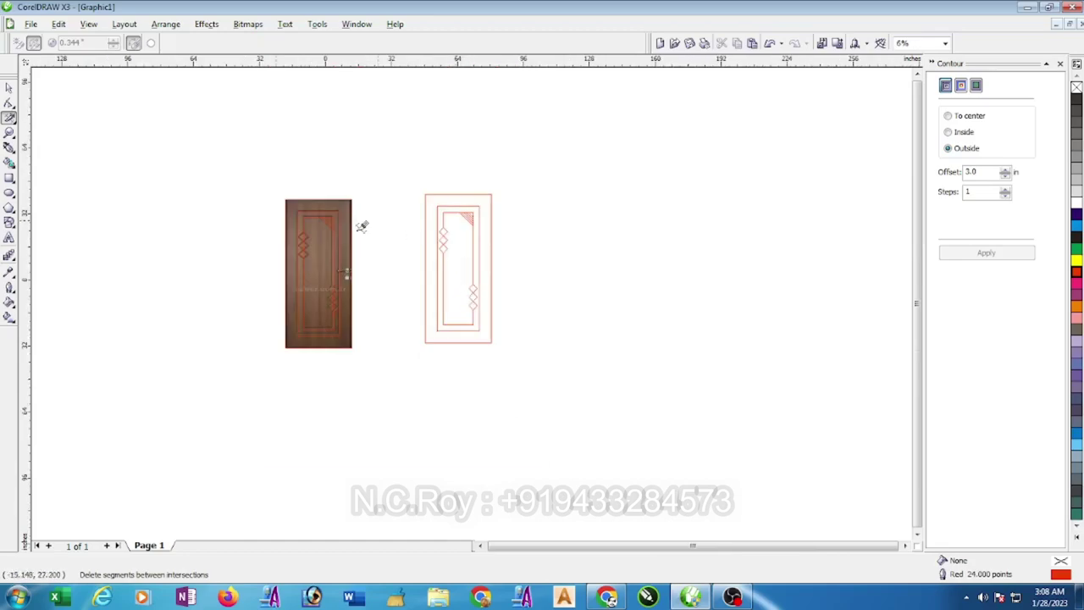
click(10, 88)
Combine the right door drawing into one curve and export it as EPS file vdoor
drag(420, 169, 519, 390)
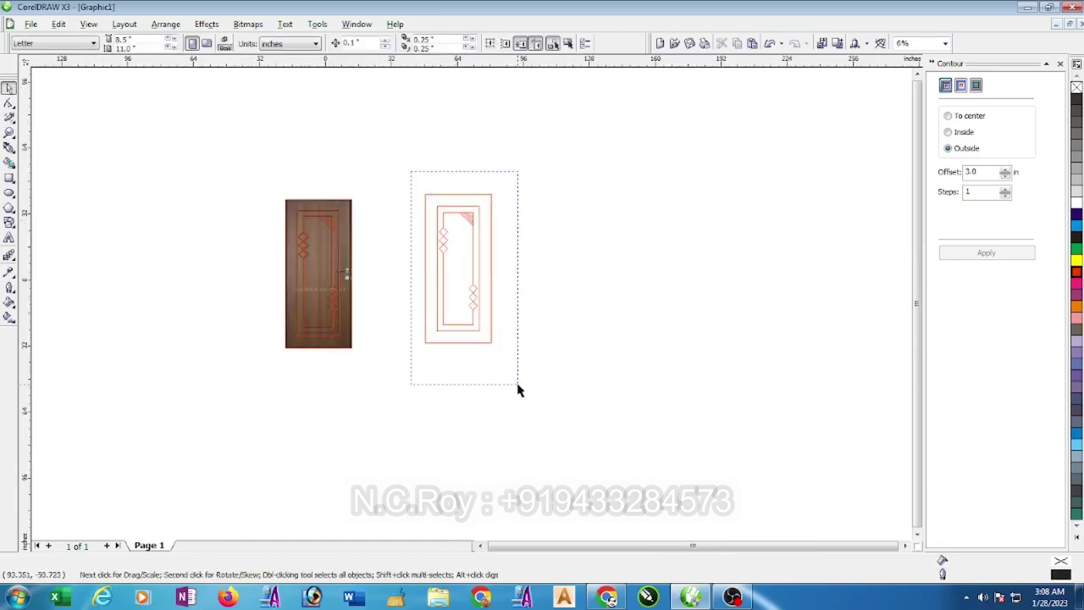
click(293, 43)
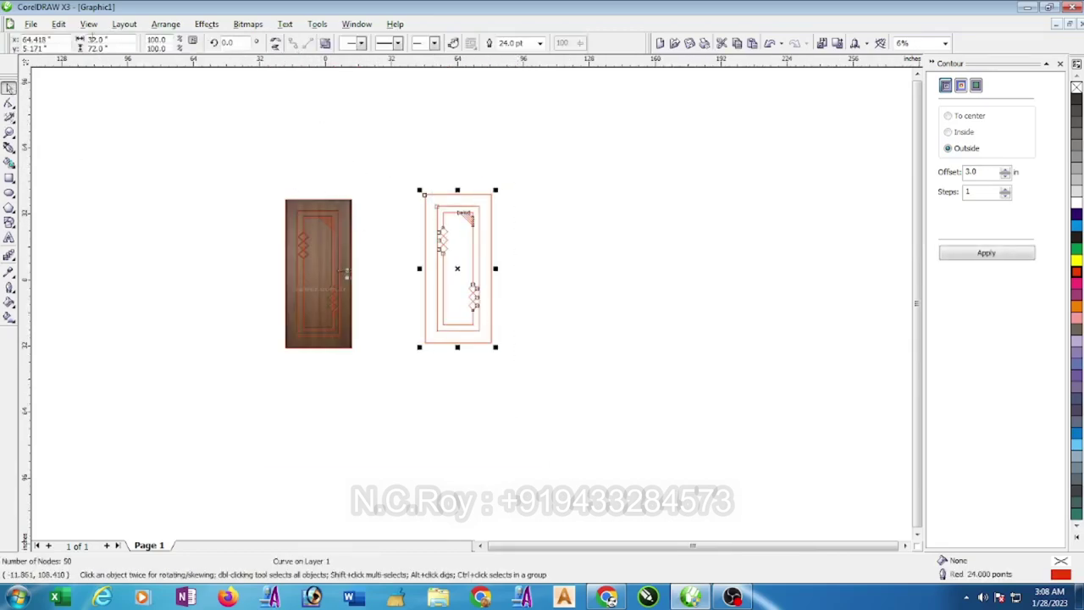
click(31, 24)
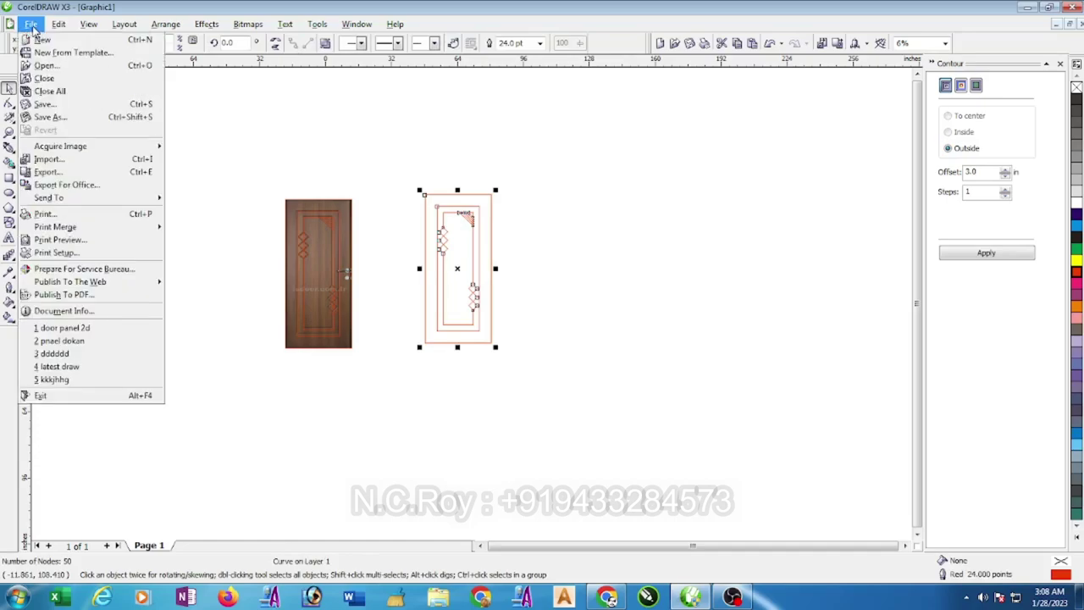
click(59, 173)
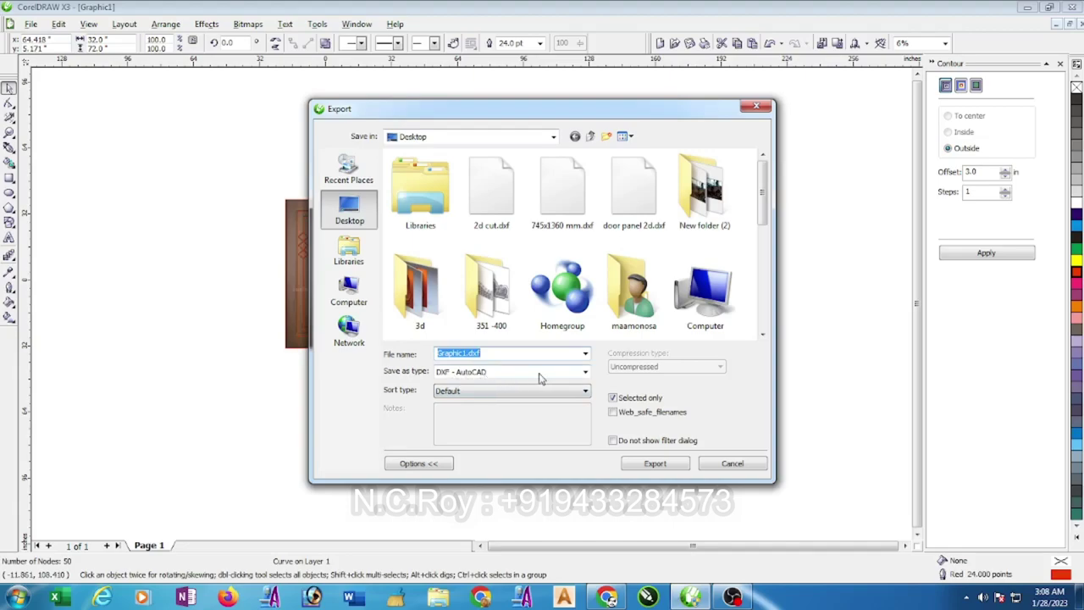
click(584, 372)
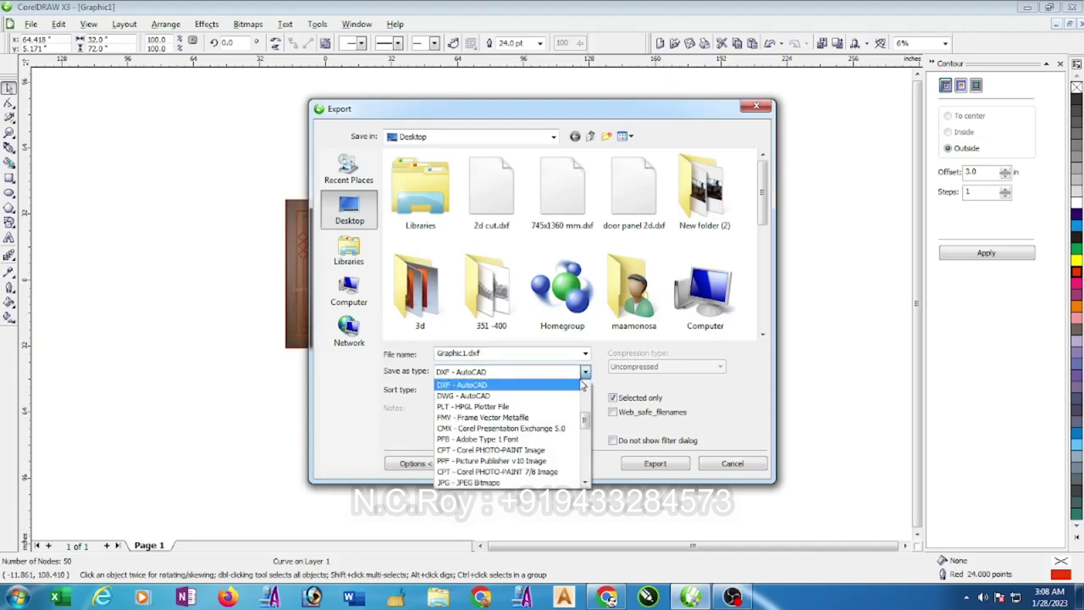
key(e)
click(494, 387)
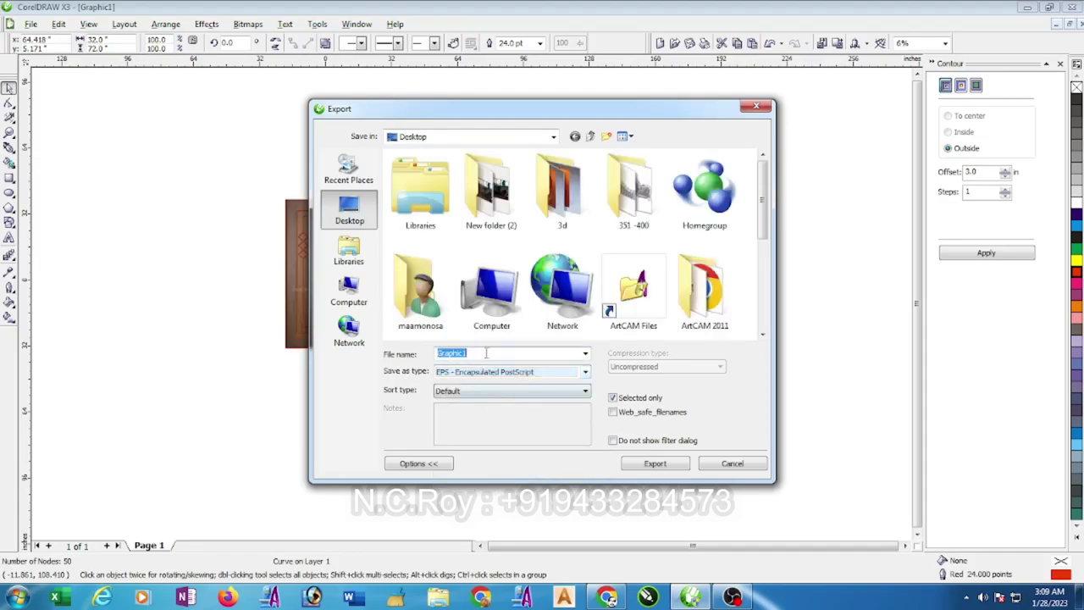
text(vdoor)
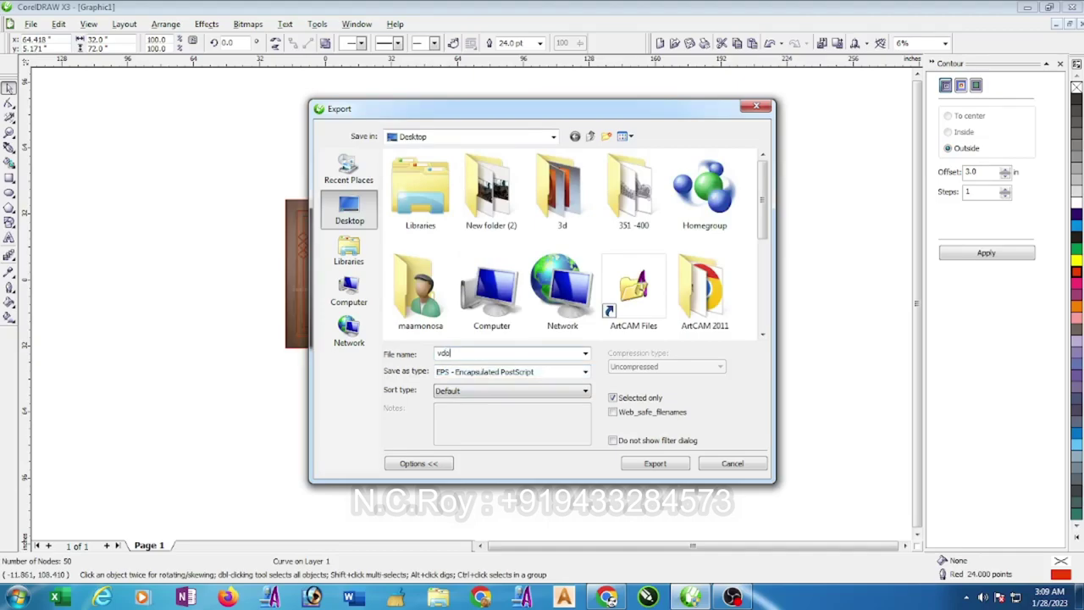
click(665, 465)
click(555, 437)
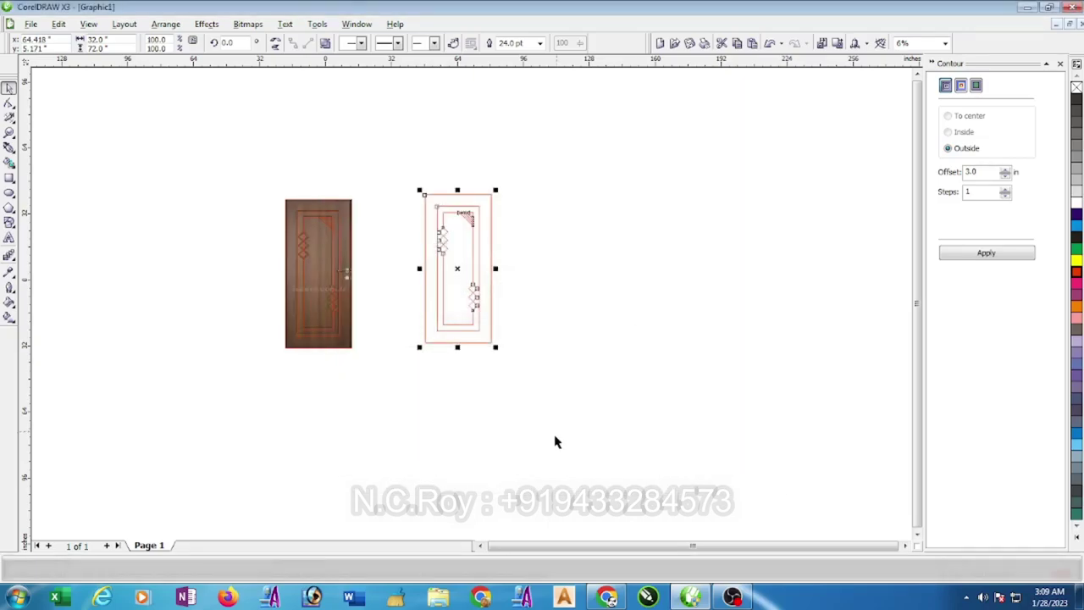
click(530, 160)
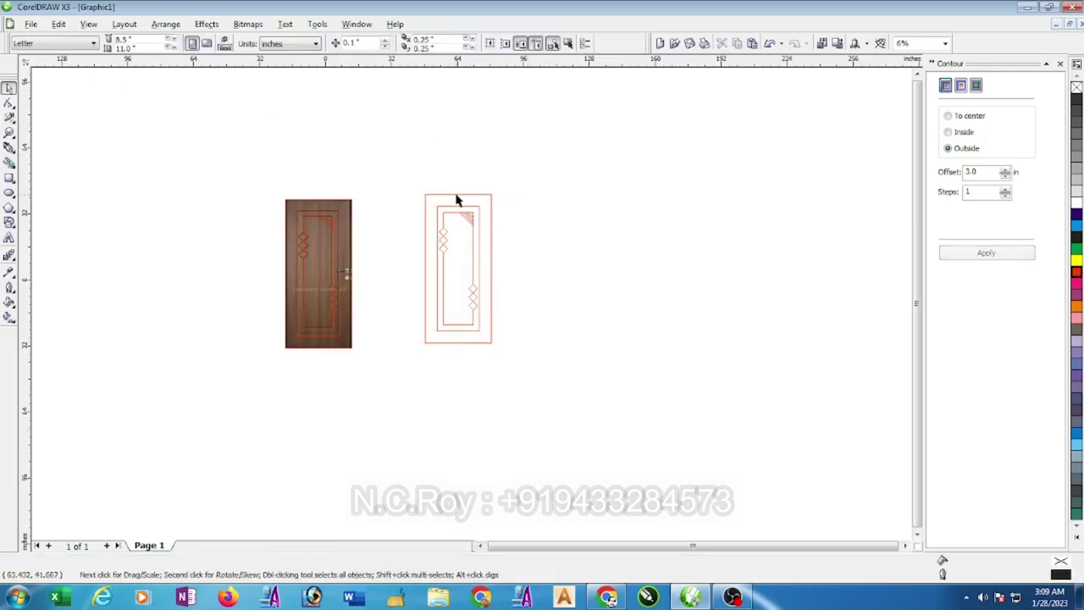
scroll(455, 167, up, 2)
Create a new ArtCAM model 32 × 72 inches, shown as 812.8 × 1828.8 mm
click(1028, 7)
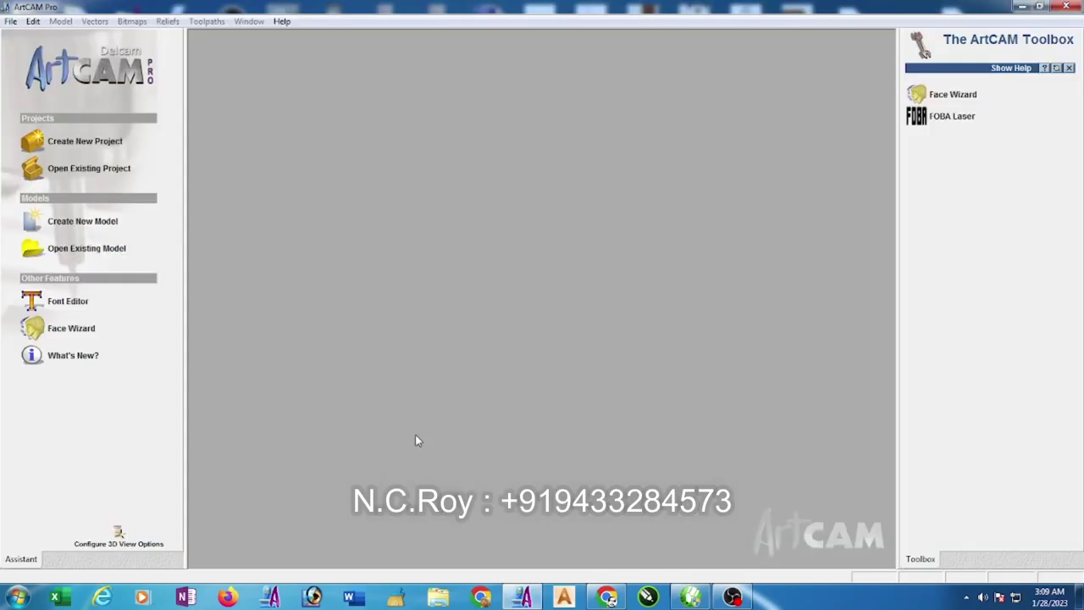
click(95, 227)
click(431, 379)
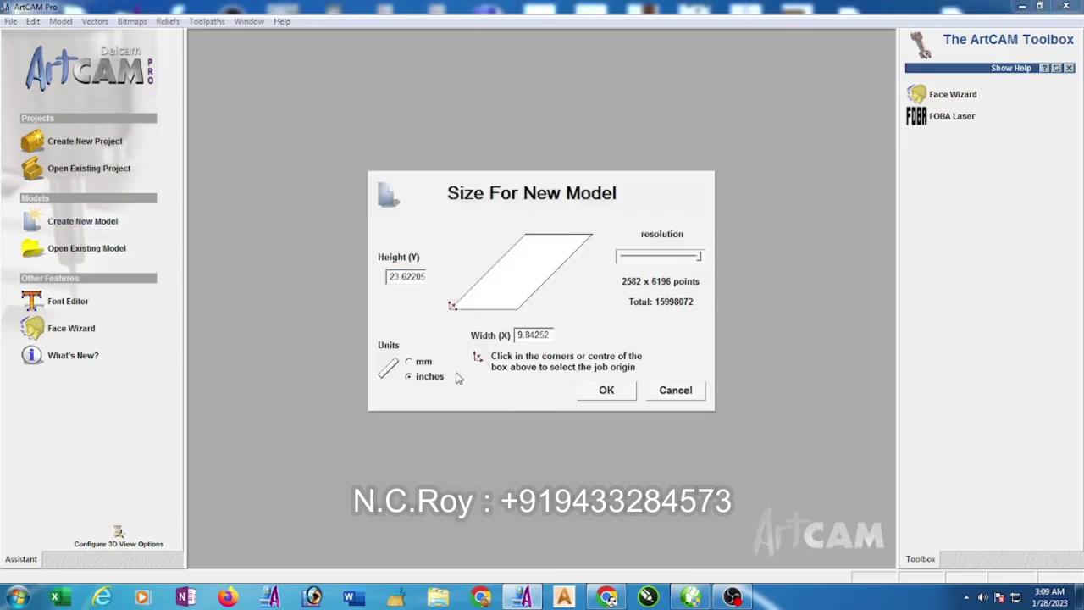
drag(548, 334, 454, 337)
text(32)
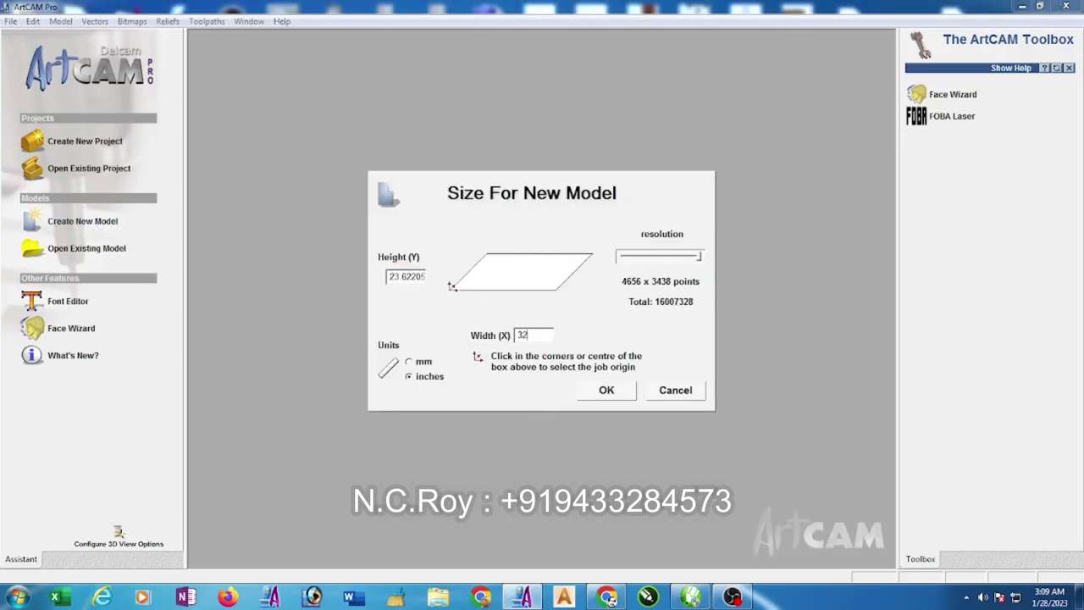
drag(388, 276, 462, 284)
text(72)
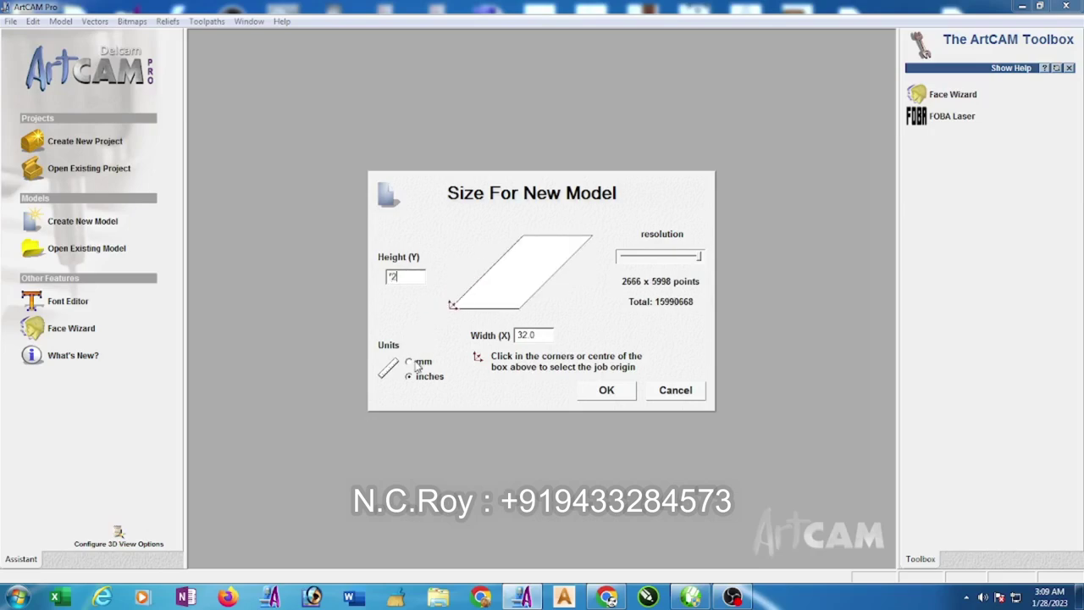
click(410, 361)
click(606, 391)
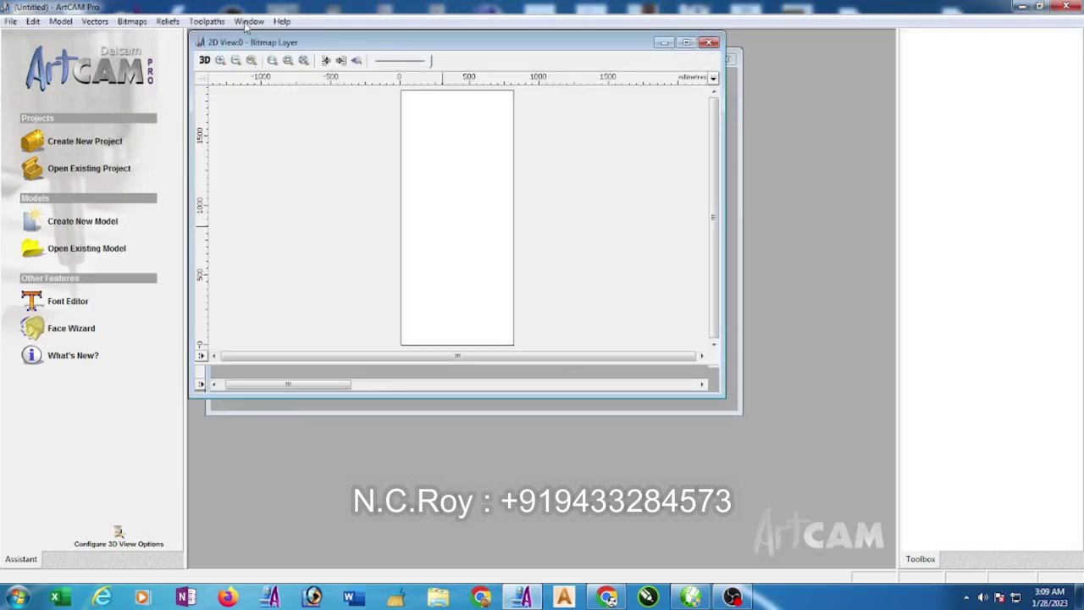
Tile the 2D and 3D views vertically and import the vdoor PostScript/EPS file
click(247, 22)
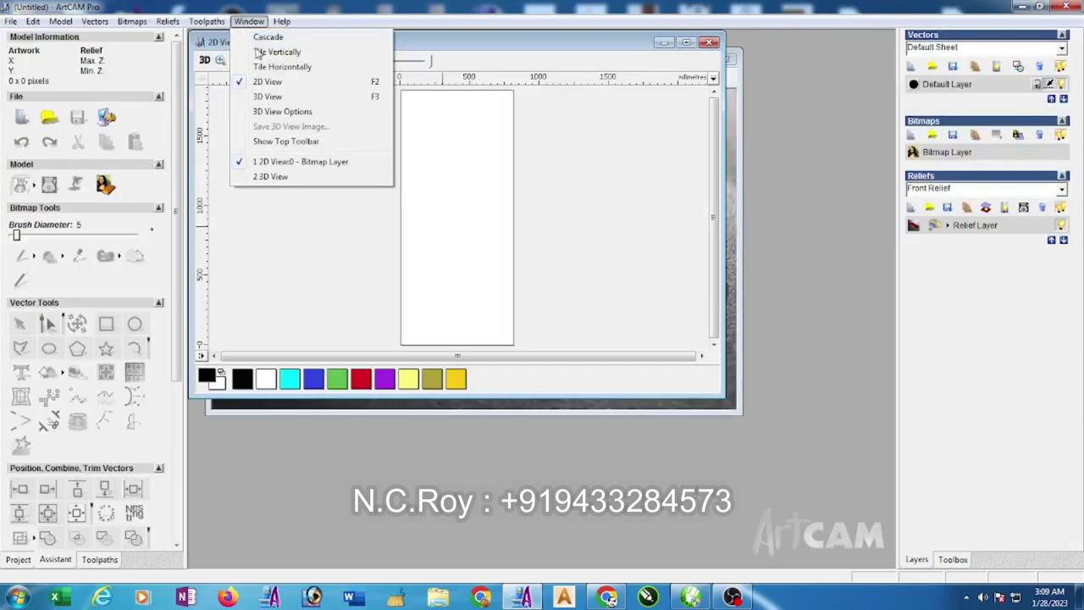
click(269, 53)
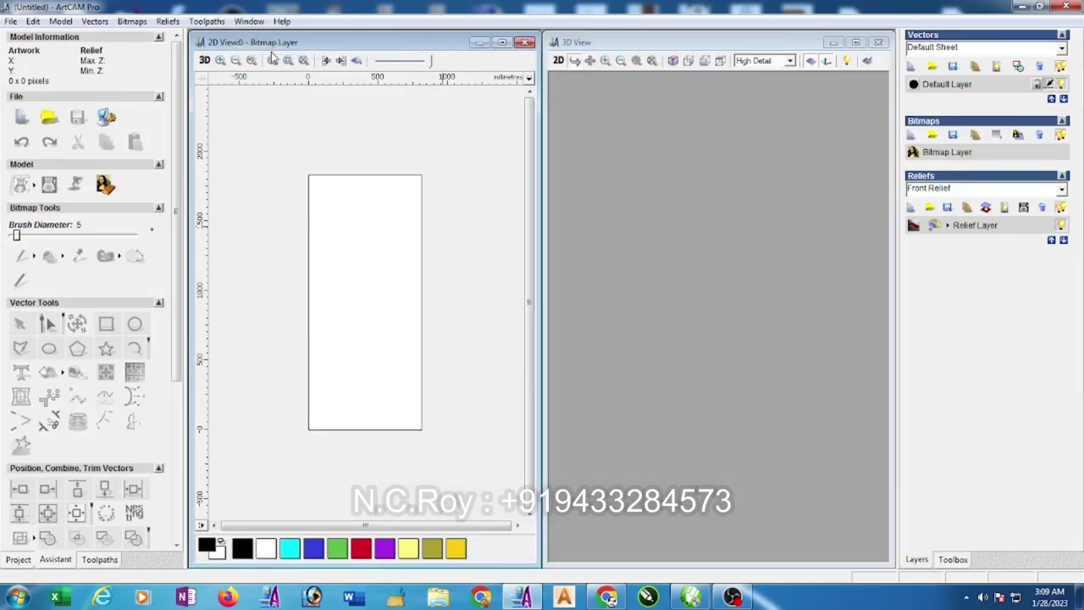
click(95, 22)
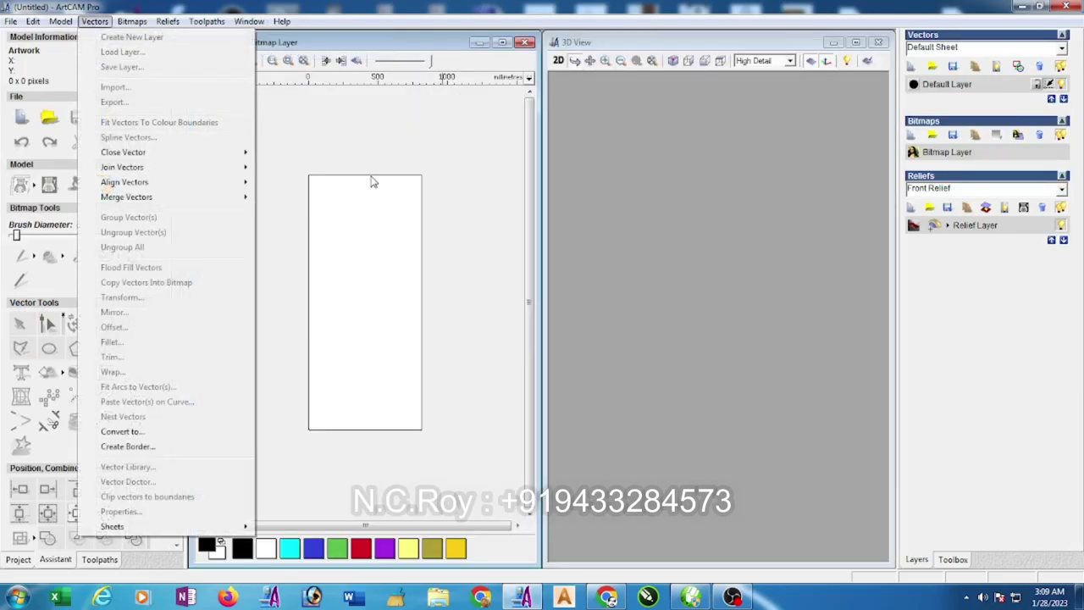
click(101, 22)
click(95, 22)
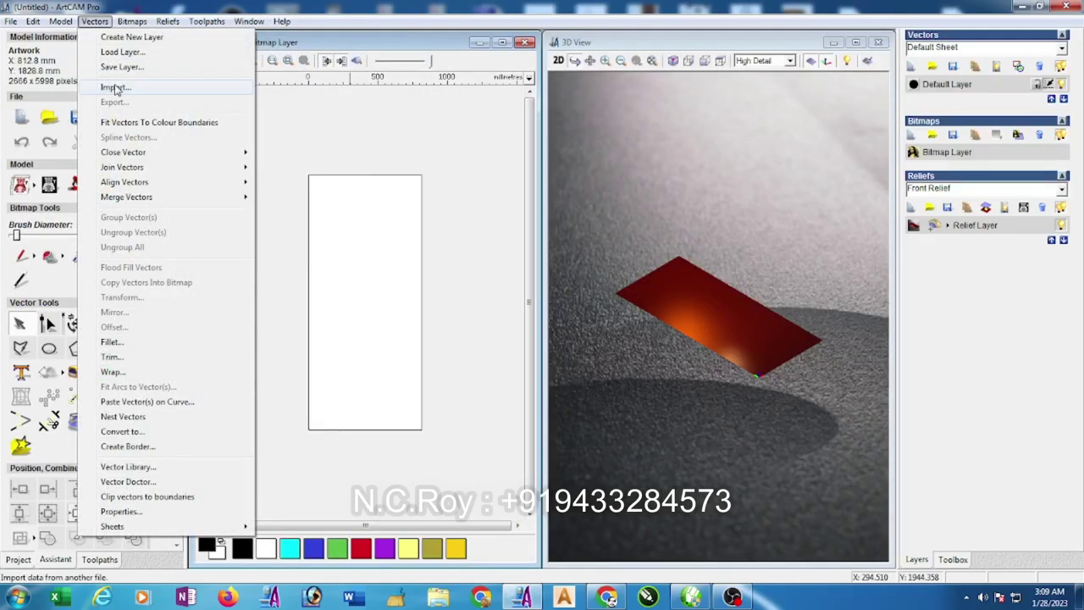
click(110, 85)
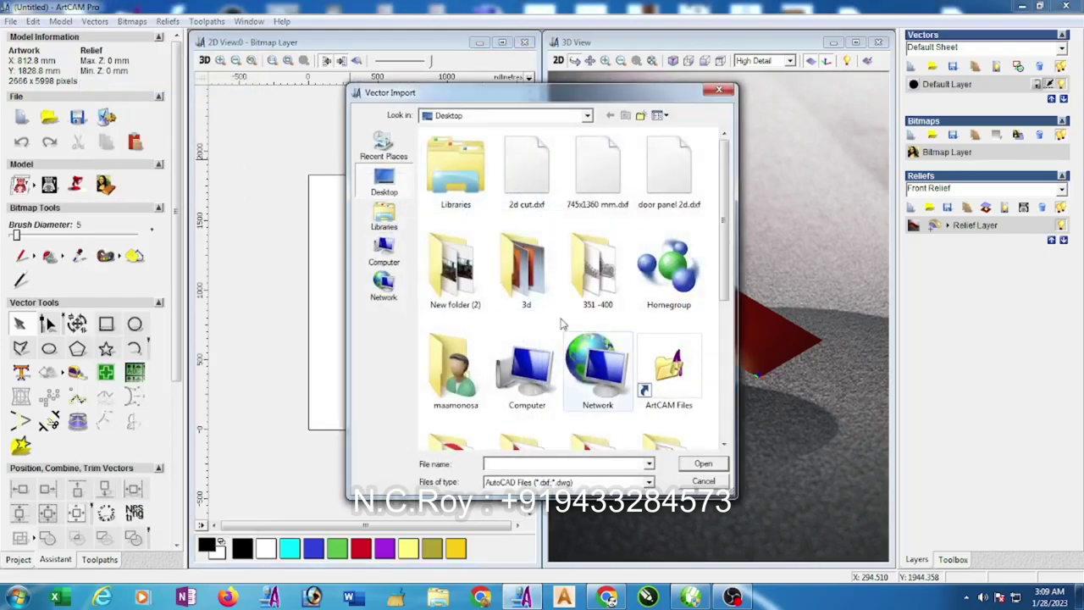
click(649, 483)
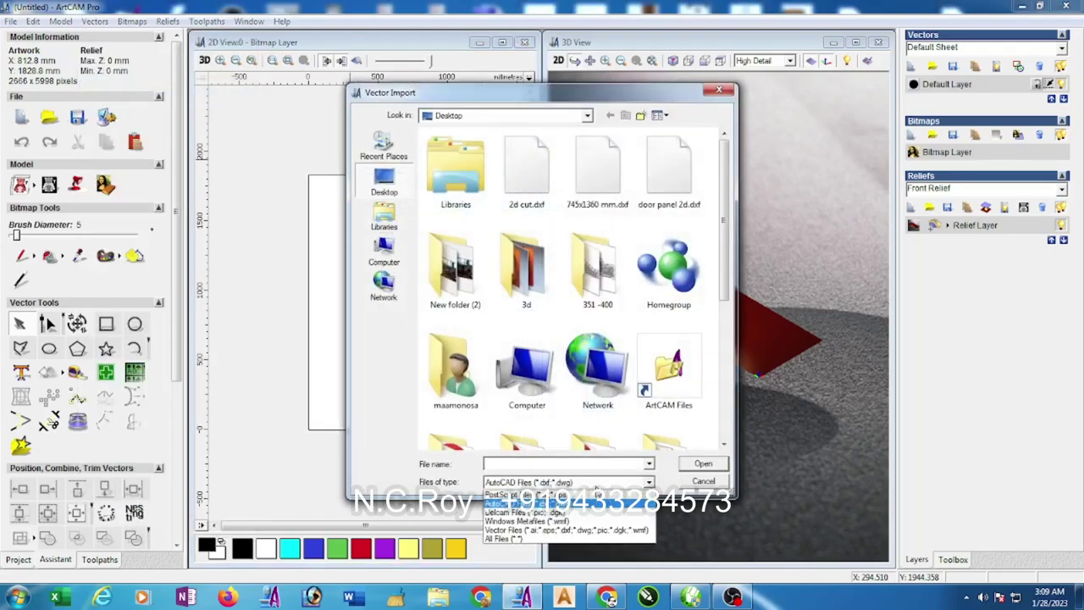
click(586, 495)
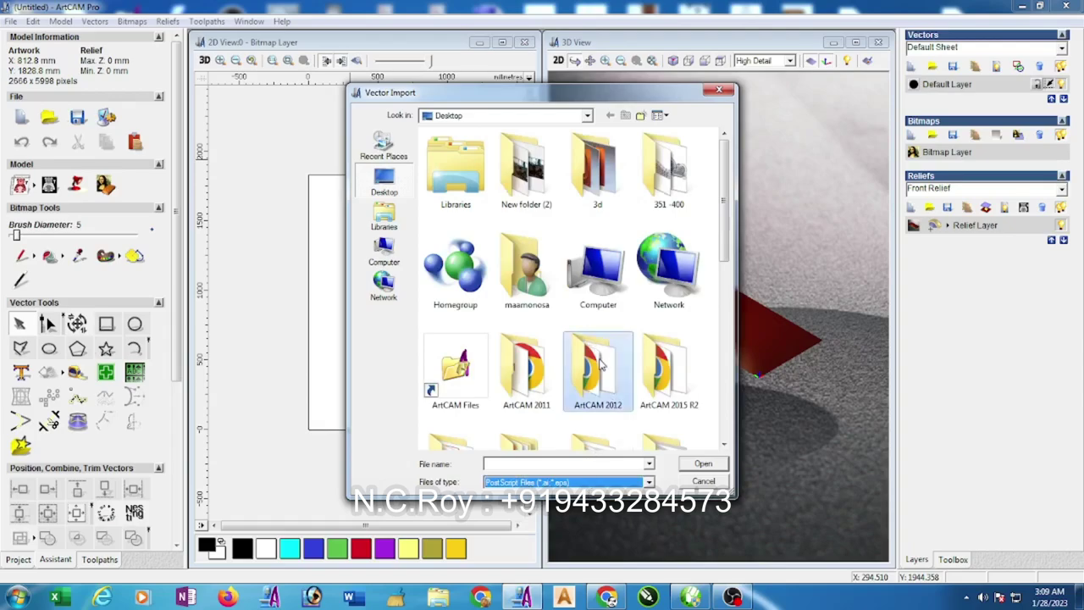
scroll(551, 339, down, 5)
click(455, 212)
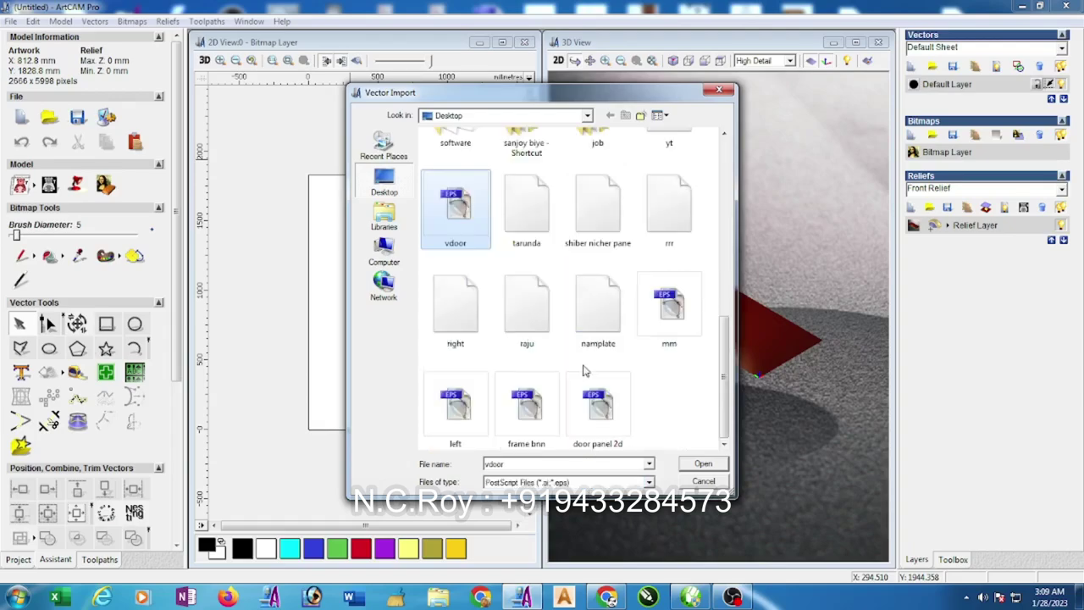
double_click(456, 212)
click(535, 337)
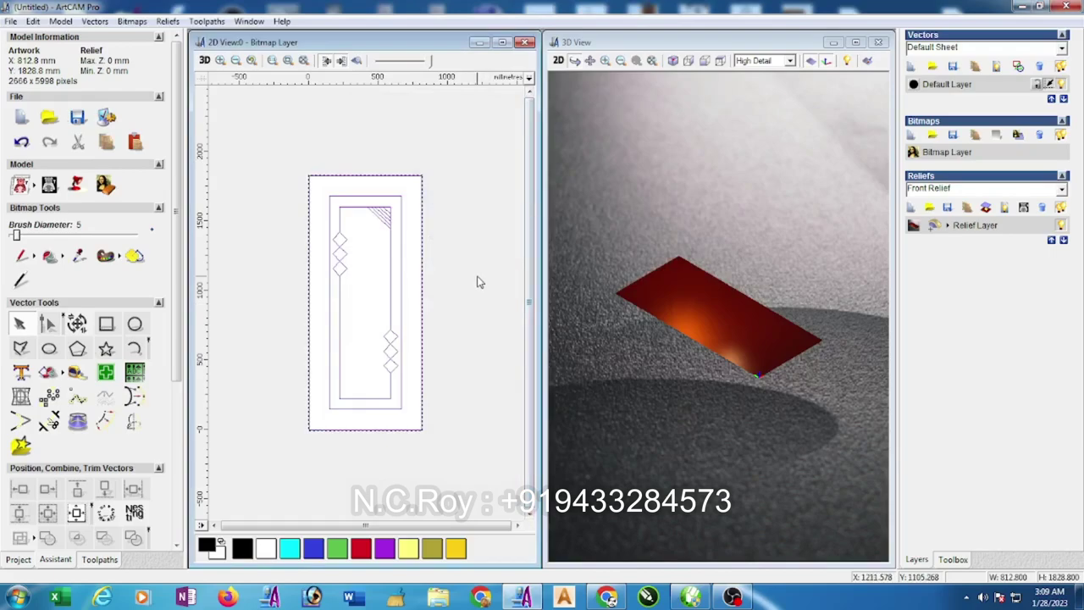
Select the inner door panel vectors, leaving the outer rectangle, and show the Toolpaths panel
click(440, 301)
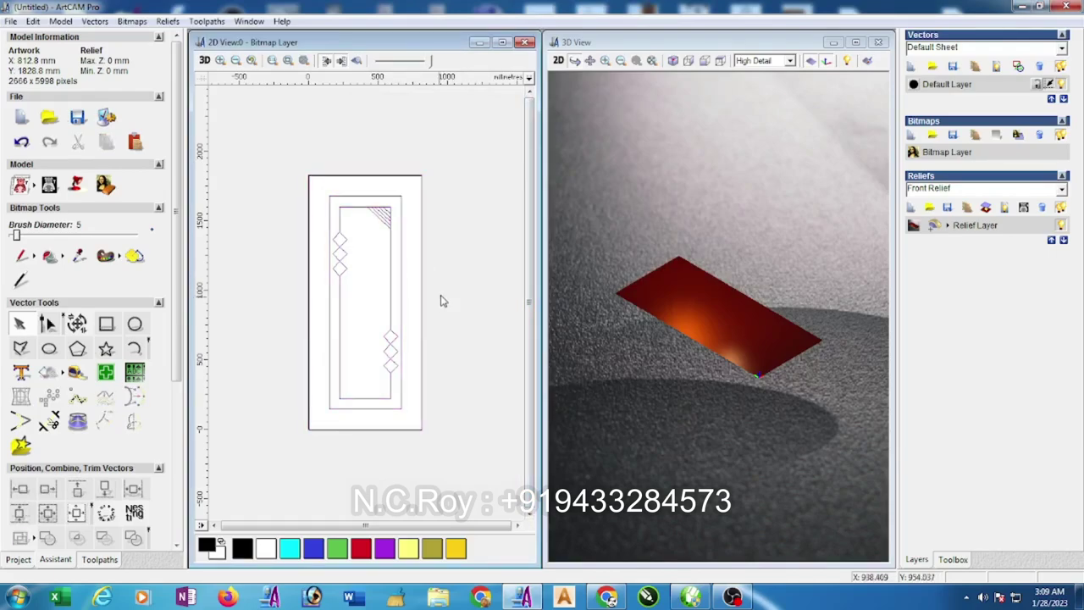
click(421, 315)
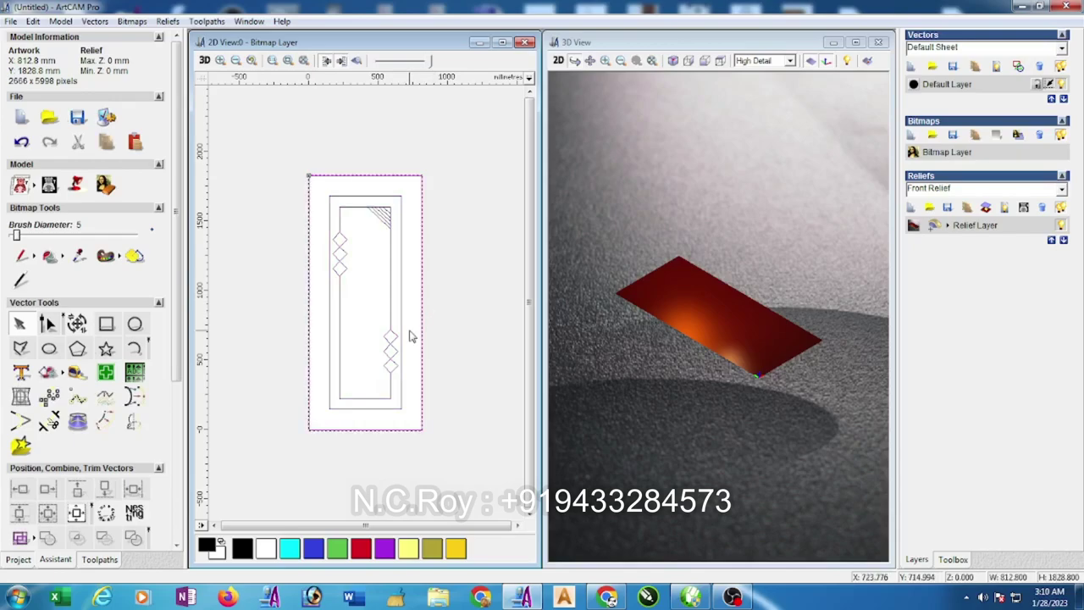
click(410, 338)
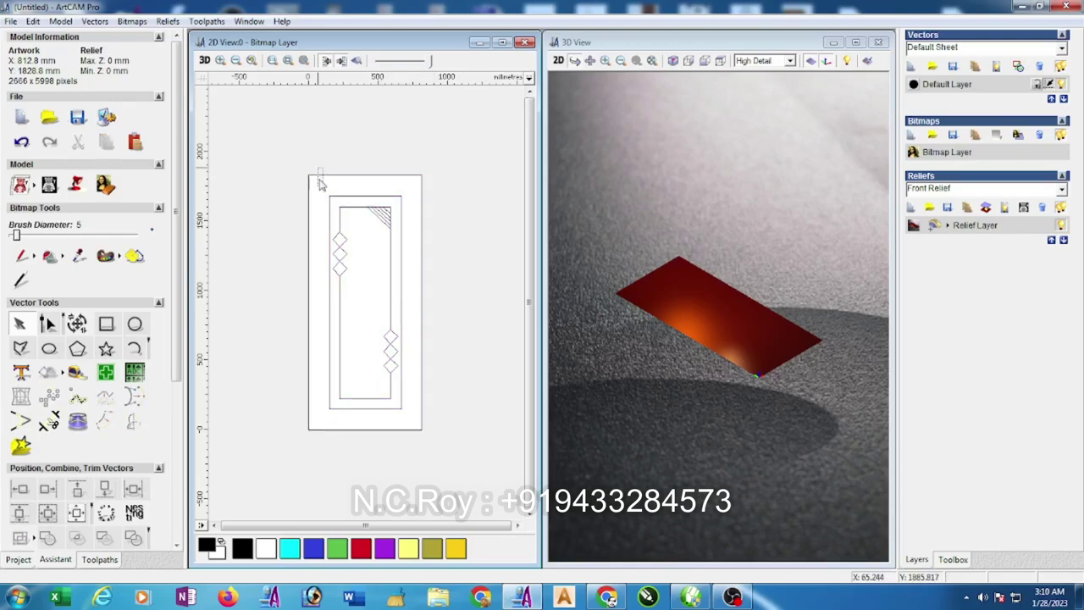
drag(319, 180, 419, 420)
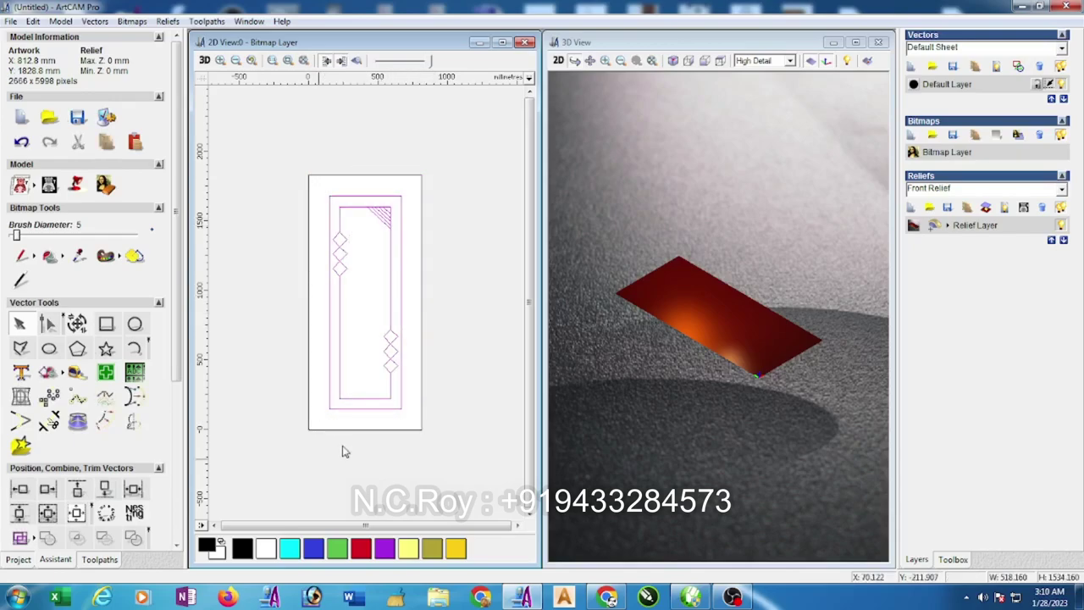
click(99, 560)
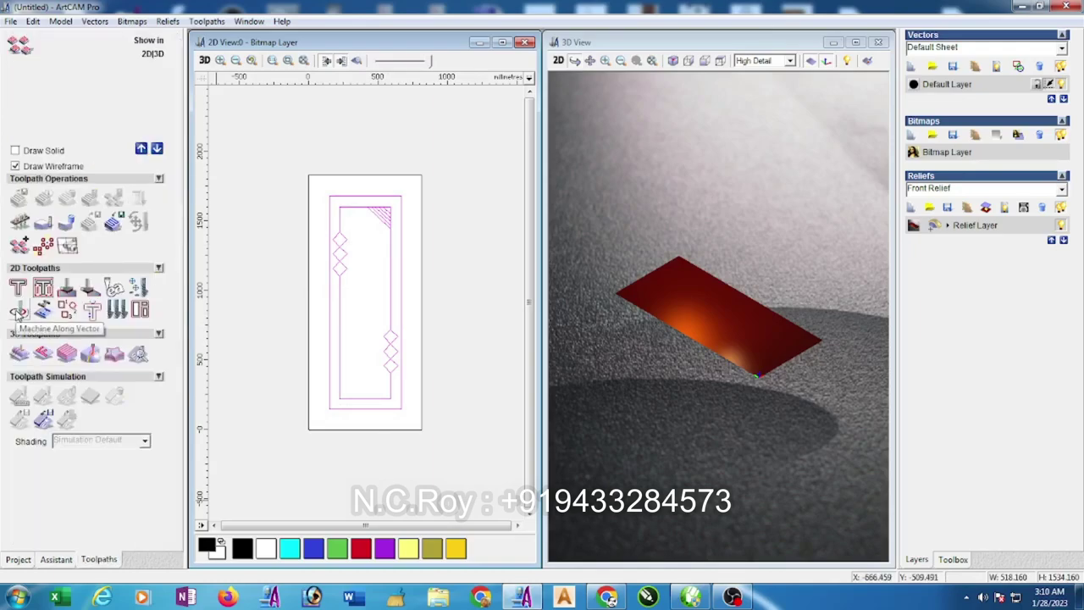
Start a Machine Along Vector toolpath, open the tool database, and bring up the tool price list PDF
click(19, 312)
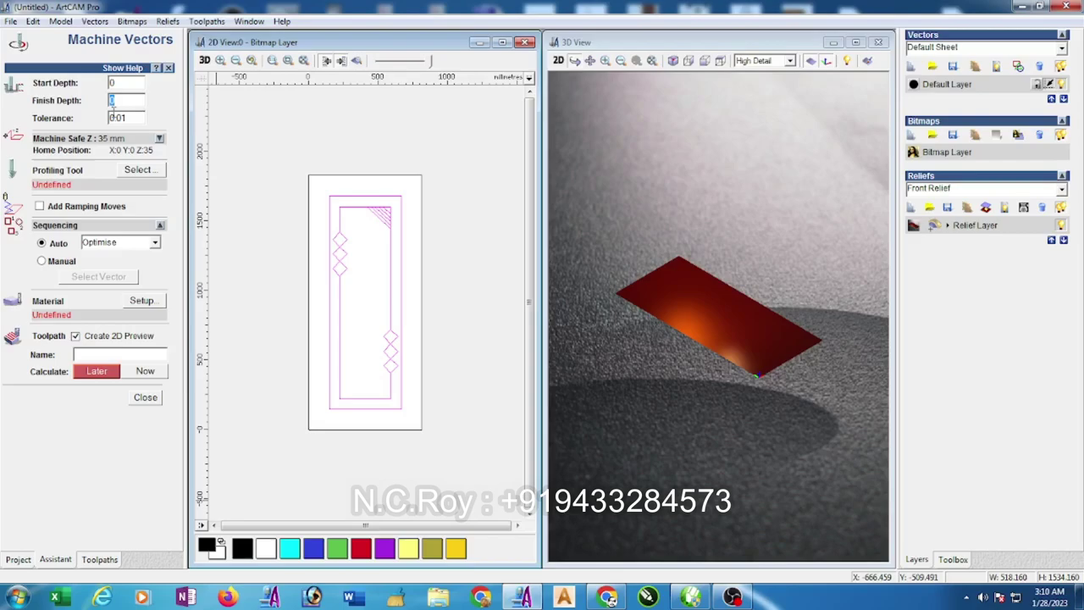
click(147, 171)
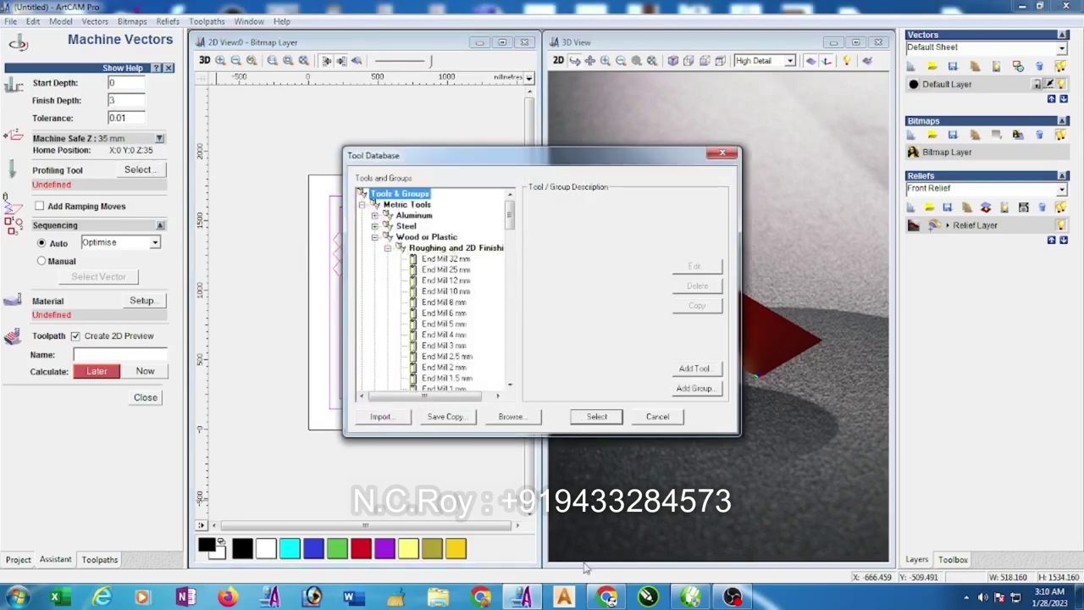
click(605, 593)
Scroll the Price List - Tools PDF past the ballnose and ovolo tables to page 18
scroll(601, 394, down, 1)
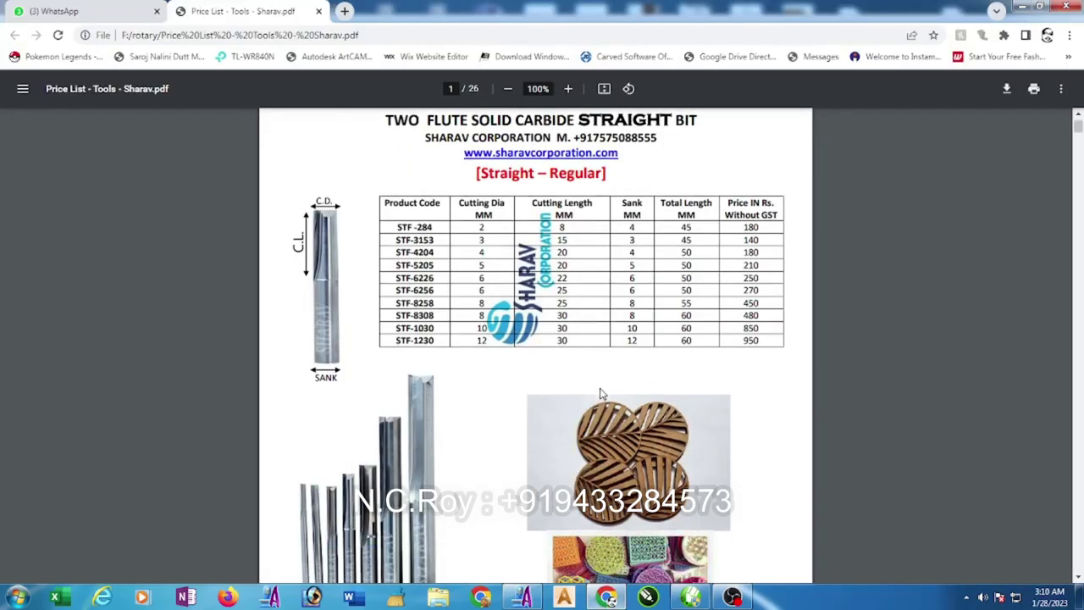
scroll(601, 394, down, 3)
scroll(600, 391, down, 4)
scroll(597, 388, down, 4)
scroll(598, 388, down, 2)
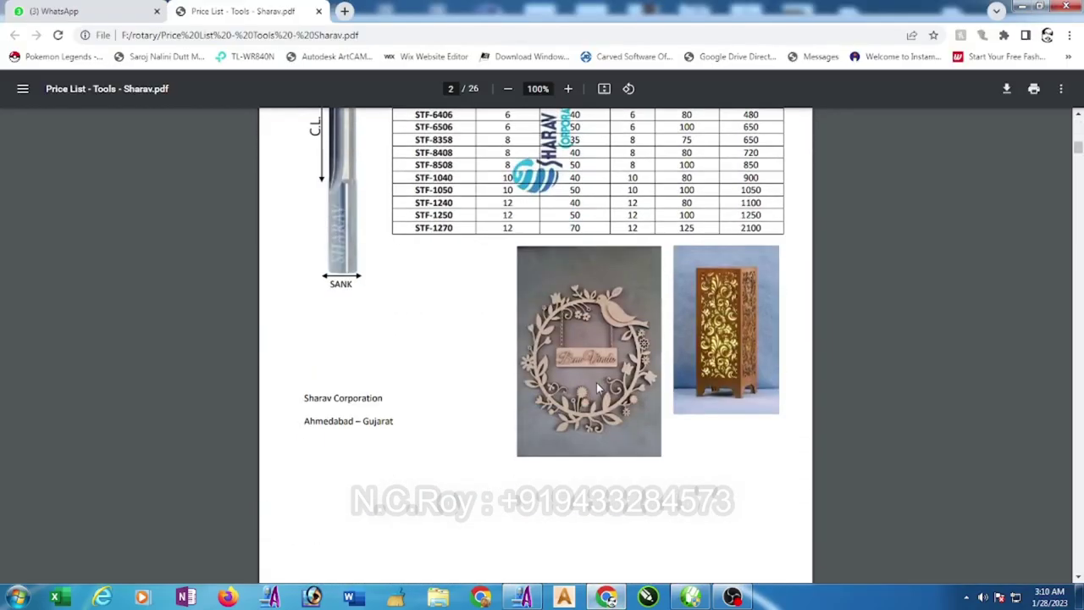
scroll(597, 388, down, 4)
scroll(597, 388, down, 4)
scroll(597, 388, down, 4)
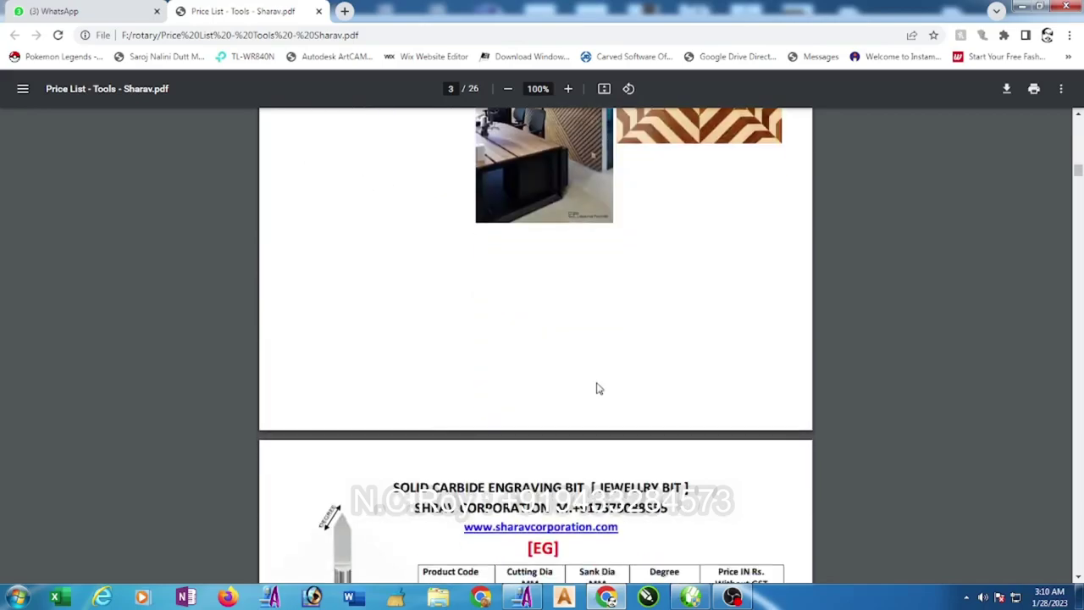
scroll(597, 388, down, 4)
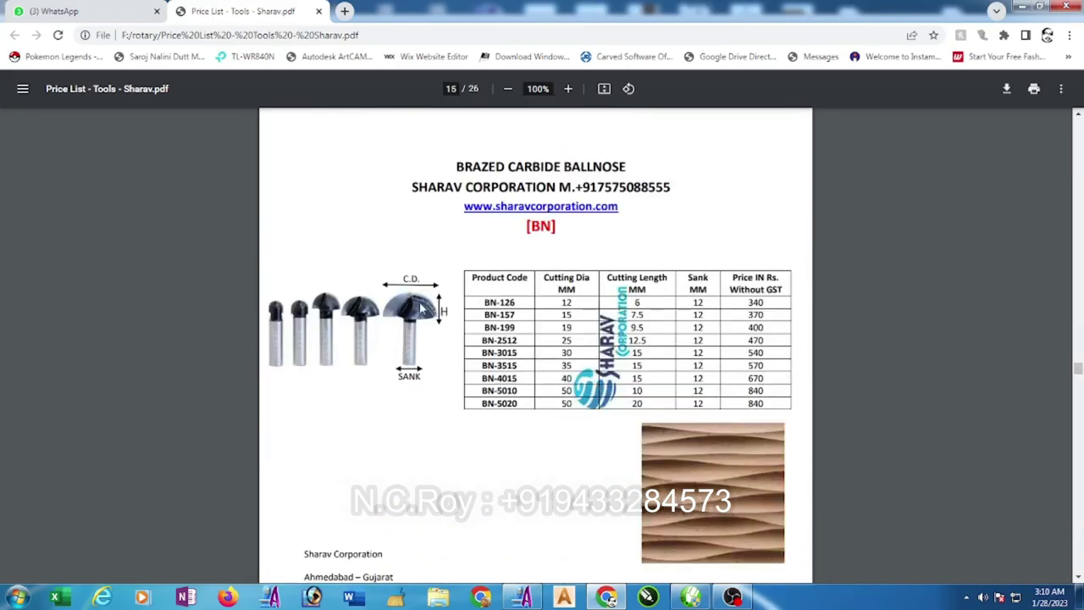
scroll(475, 349, down, 4)
scroll(475, 350, down, 3)
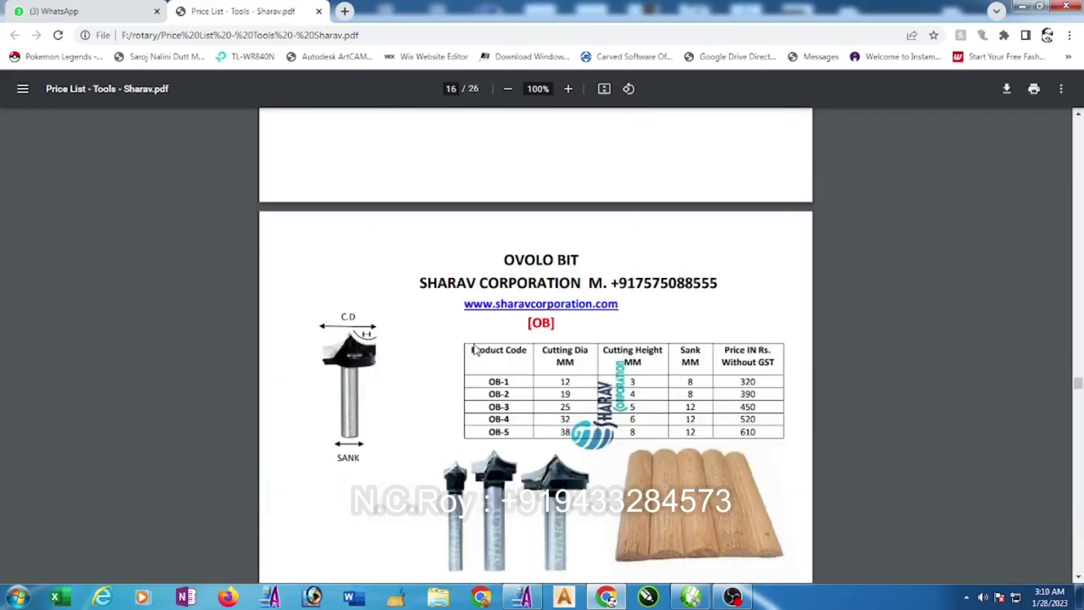
scroll(474, 349, down, 3)
scroll(559, 345, up, 2)
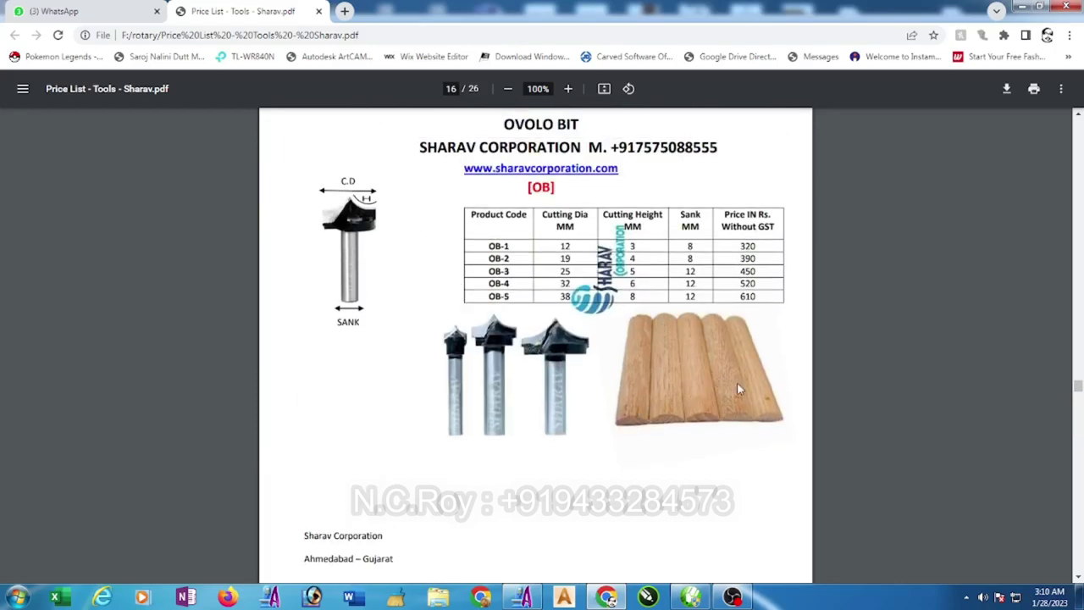
scroll(519, 364, down, 3)
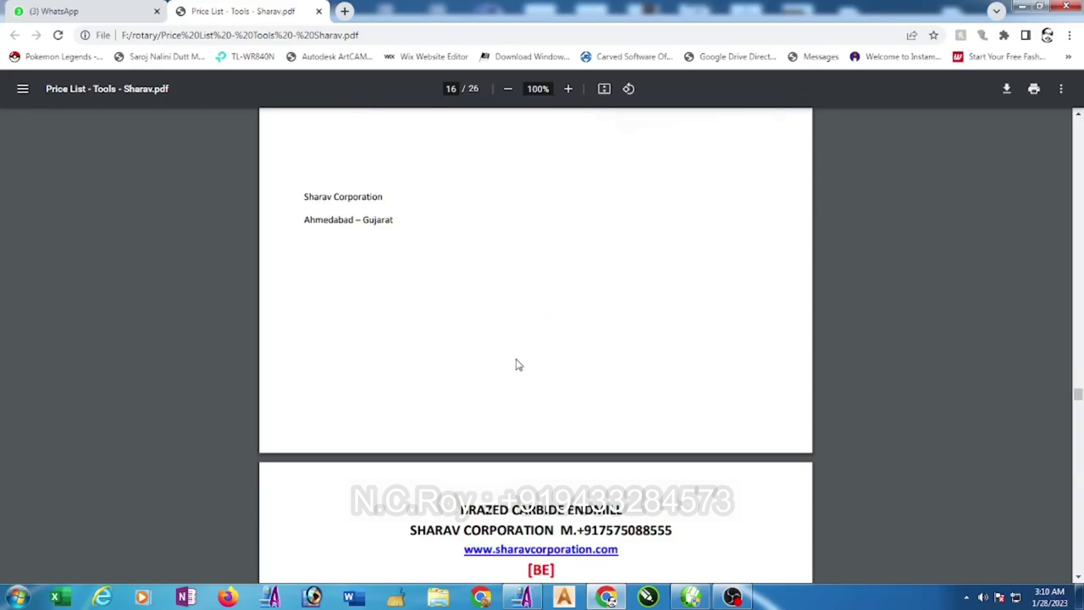
scroll(516, 363, down, 3)
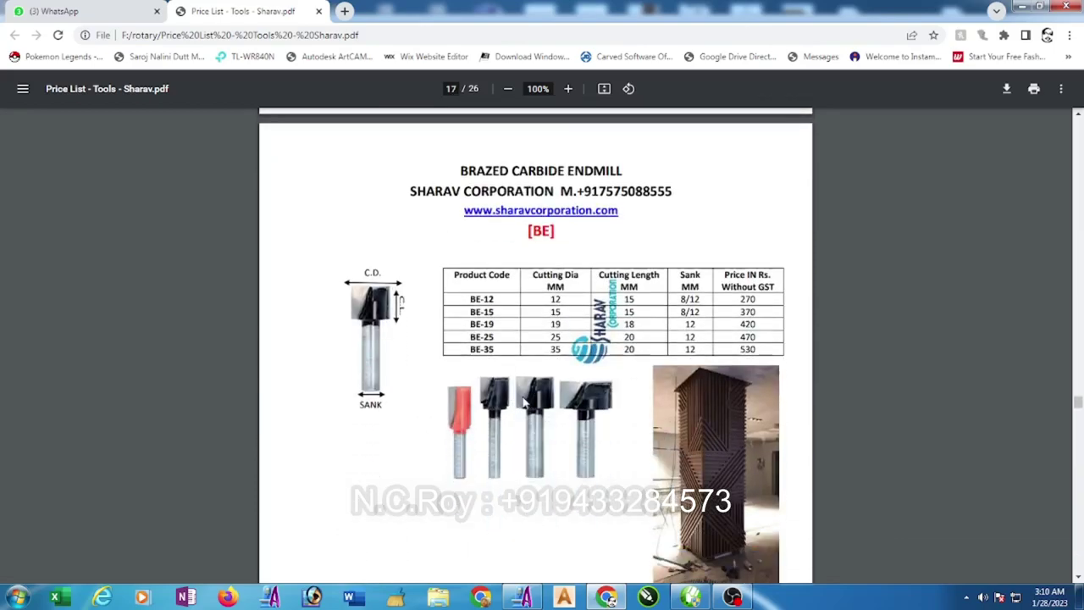
scroll(508, 388, down, 3)
scroll(520, 384, down, 3)
scroll(521, 383, down, 3)
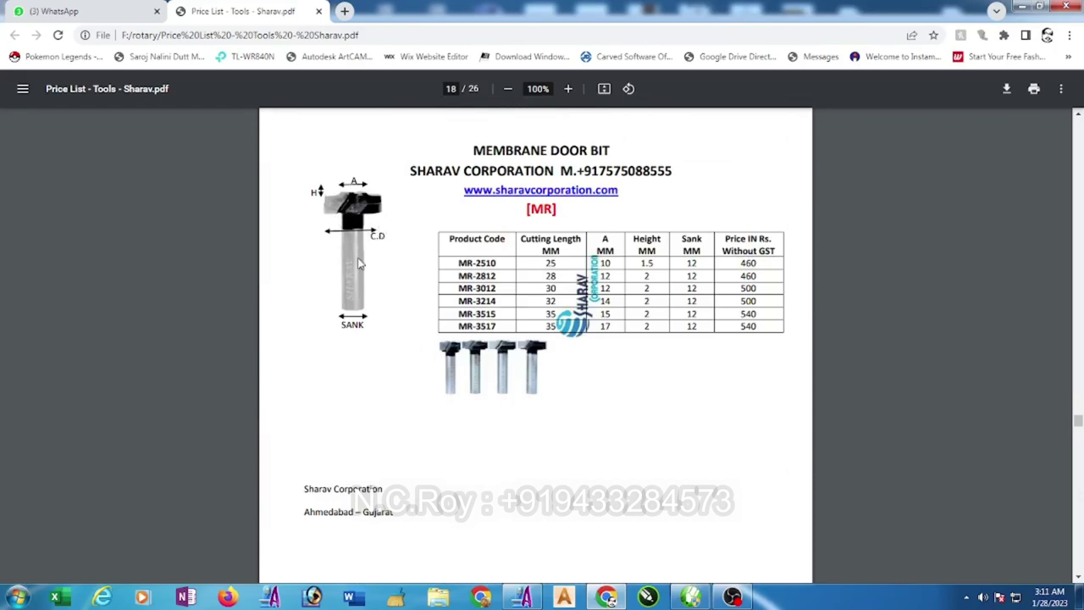
scroll(358, 265, up, 3)
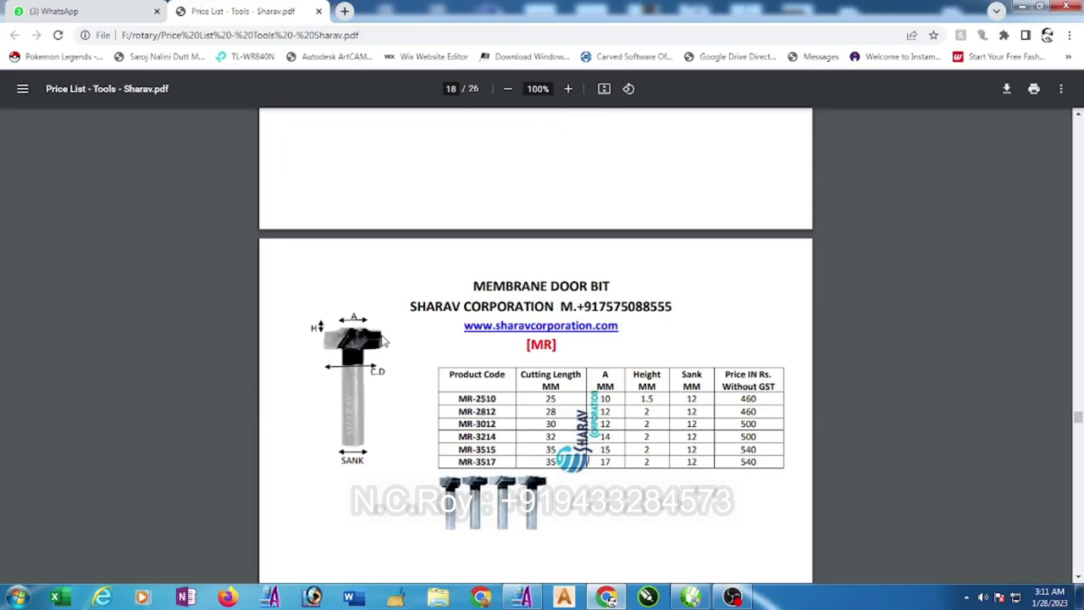
Copy the Roundover 12 mm tool in the Ogee and Roundover group and edit the copy
click(1023, 7)
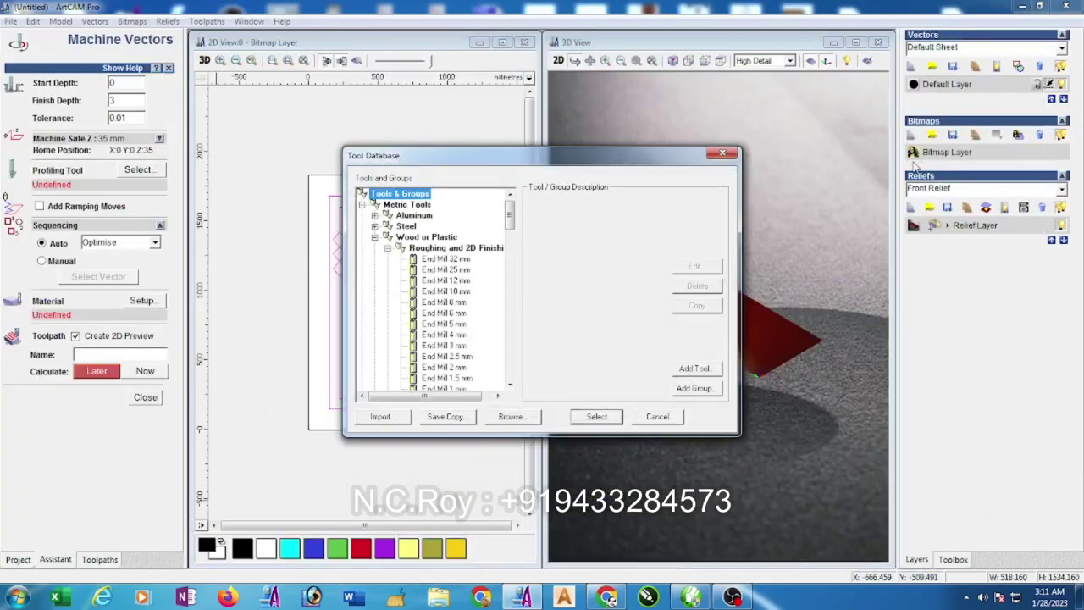
drag(509, 218, 519, 298)
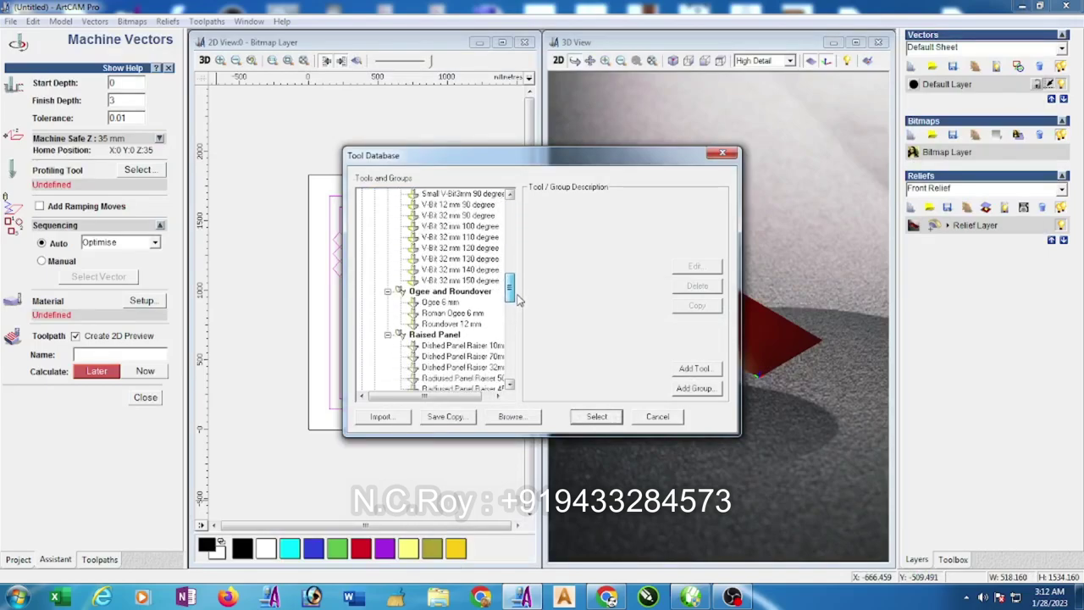
click(449, 324)
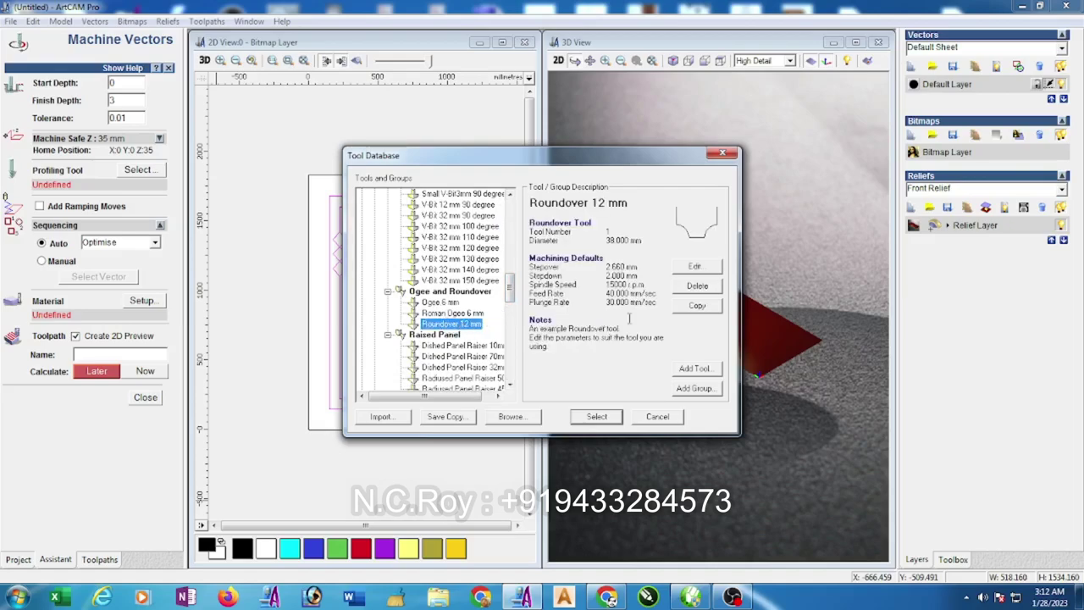
click(696, 307)
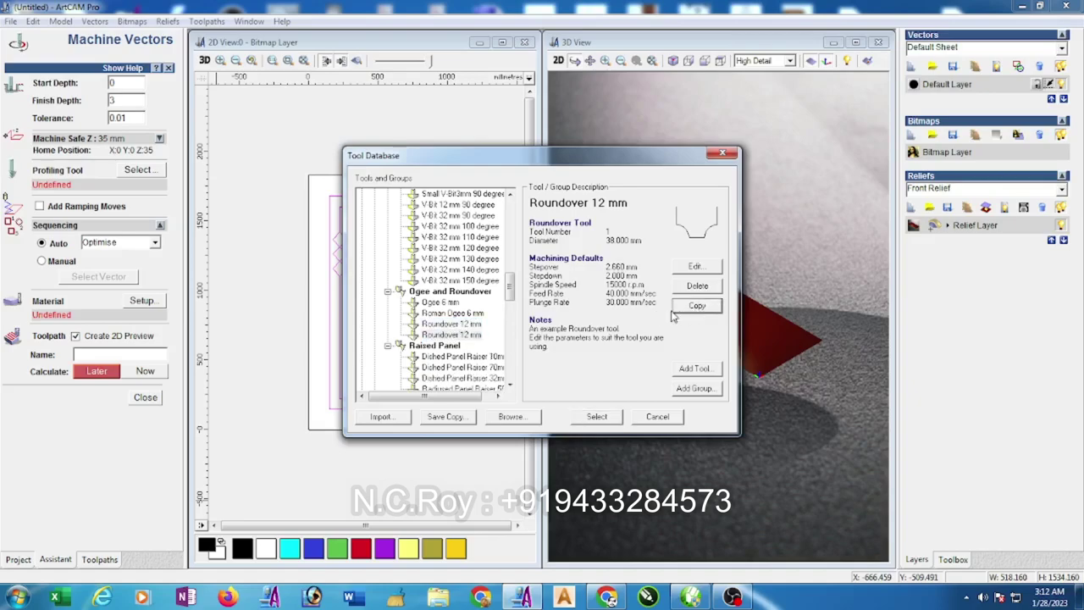
click(696, 268)
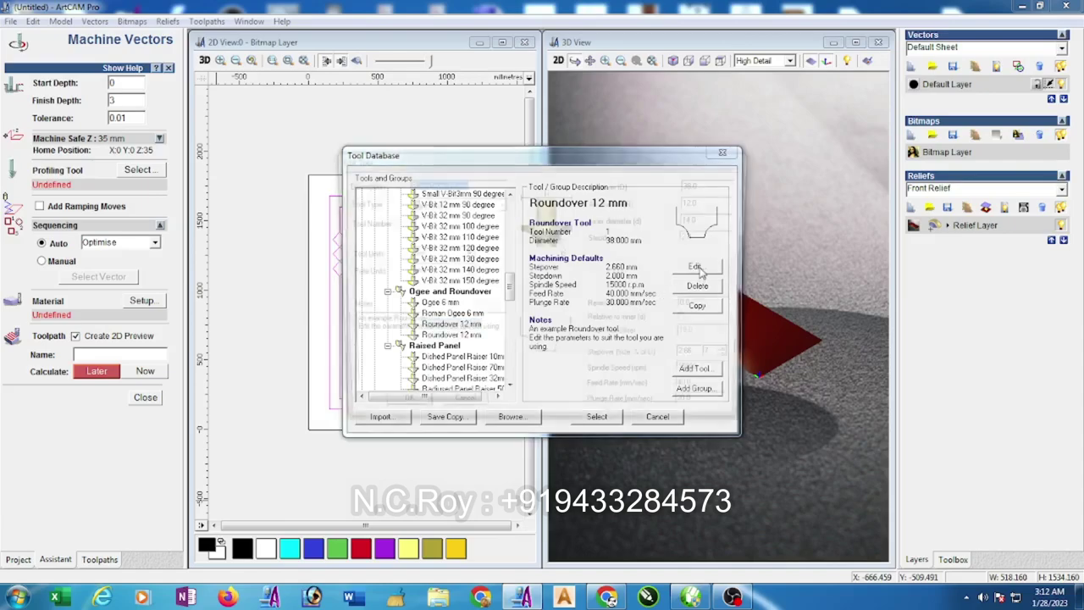
Rename the copied tool to Roundover 15 mm and set its diameter to 15 mm
click(446, 184)
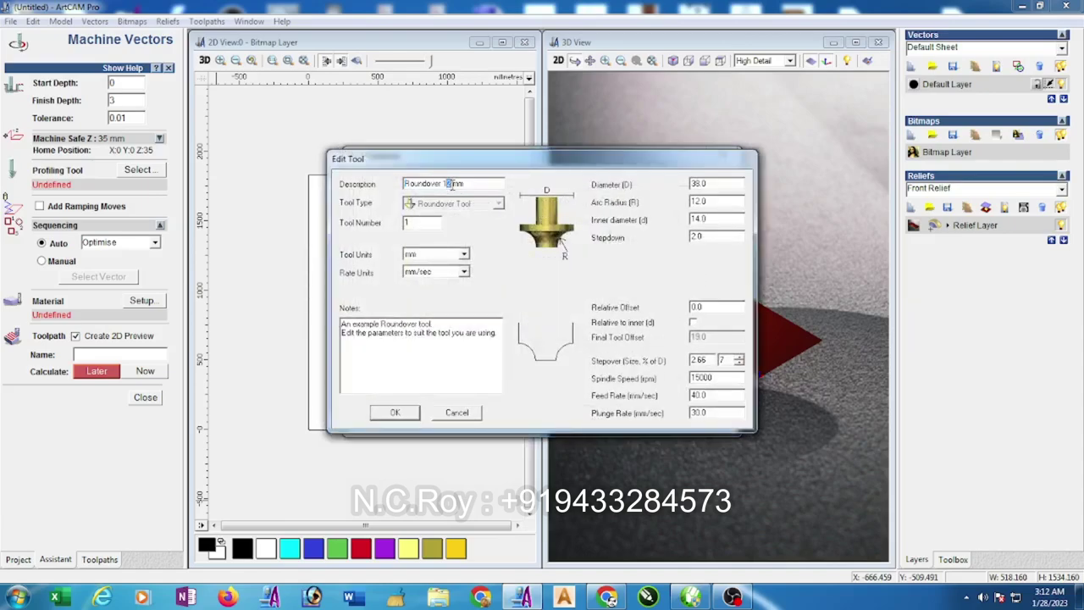
text(15)
double_click(710, 183)
text(15)
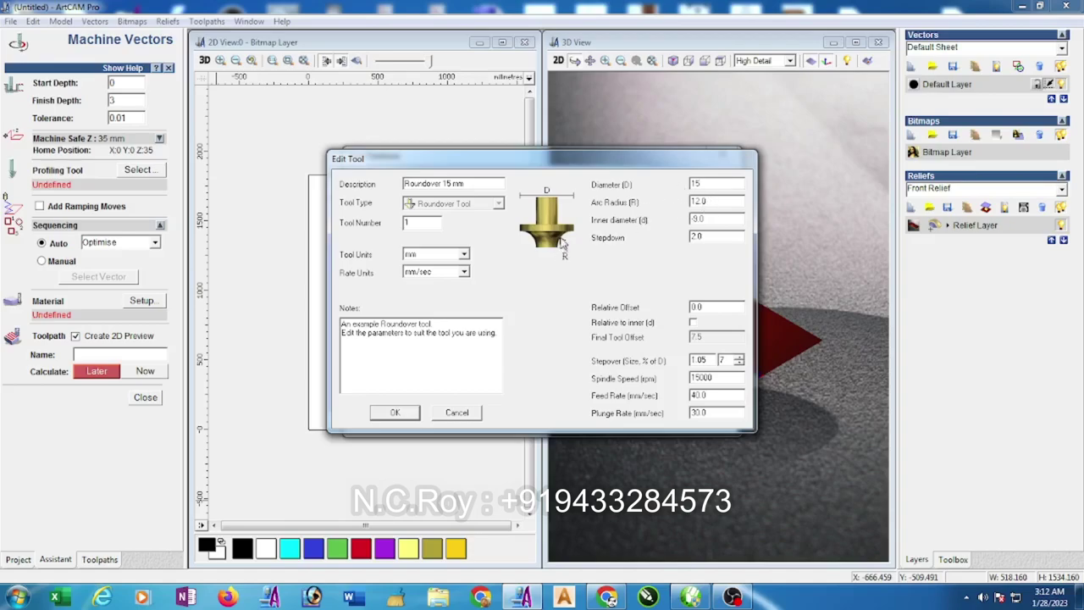
Set the arc radius to 6 mm and stepdown to 3 mm, then save the tool
click(712, 202)
text(15)
double_click(696, 202)
text(7.5)
drag(708, 201, 667, 206)
text(6)
mouse_move(713, 219)
mouse_down()
mouse_move(684, 220)
mouse_move(686, 237)
mouse_up()
text(3)
click(391, 414)
Pick the Roundover 15 mm tool, change material thickness from 25 to 35 mm, and calculate the toolpath
click(596, 416)
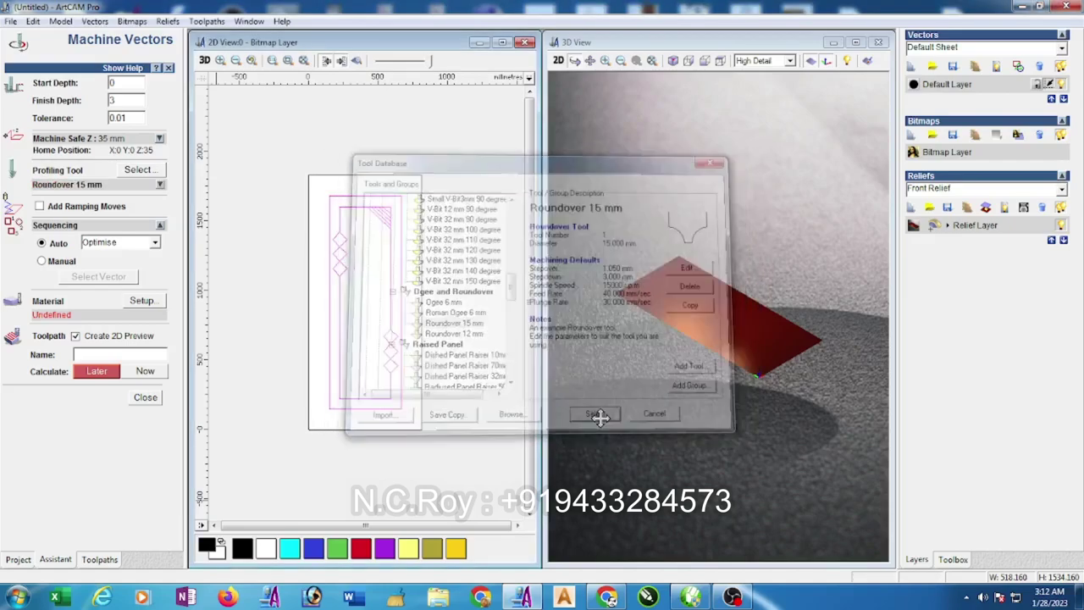
click(161, 302)
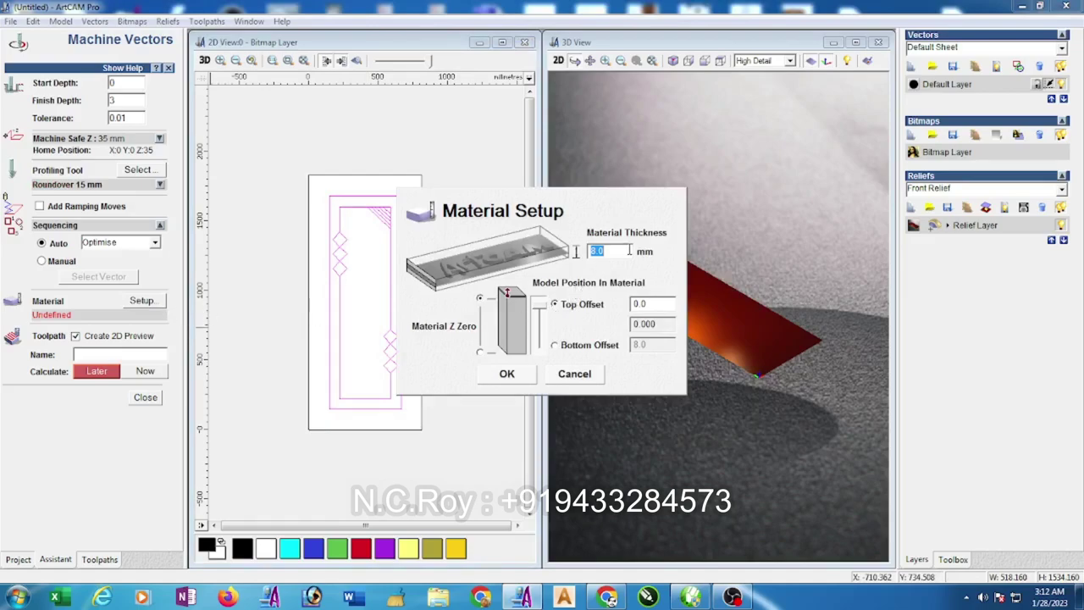
text(25)
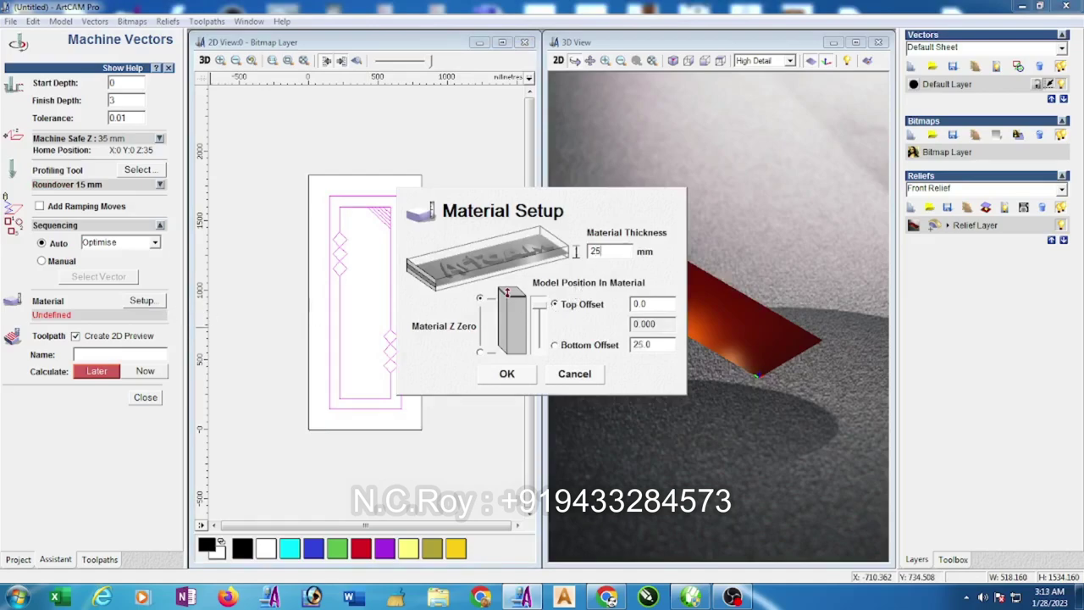
double_click(595, 251)
text(35)
click(506, 373)
click(161, 374)
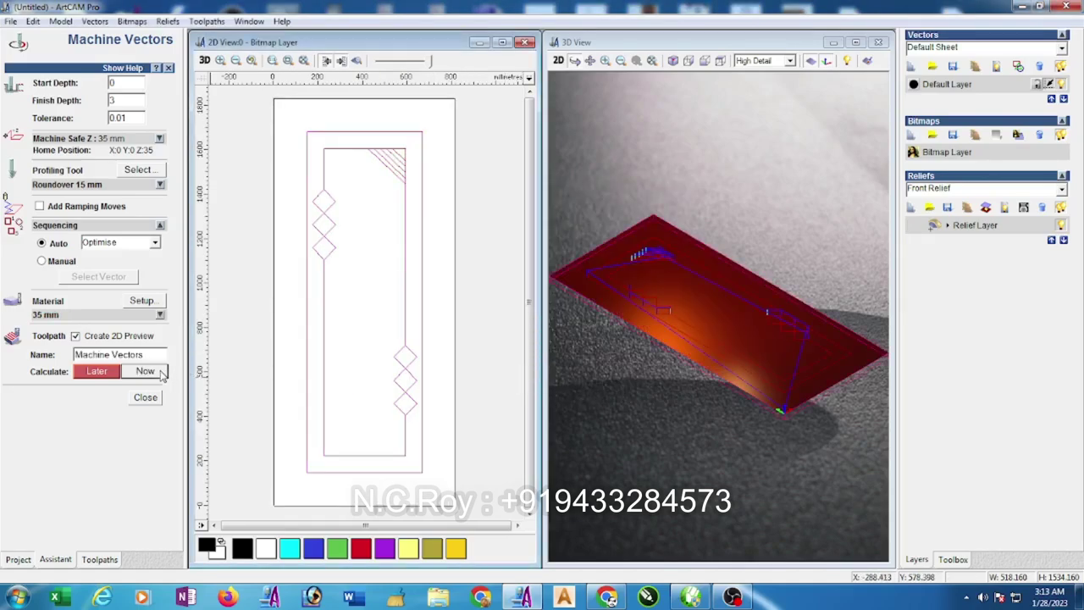
Run the toolpath simulation, then orbit to a top-down view and zoom in on the carved frame, diamond and corner grooves
click(147, 397)
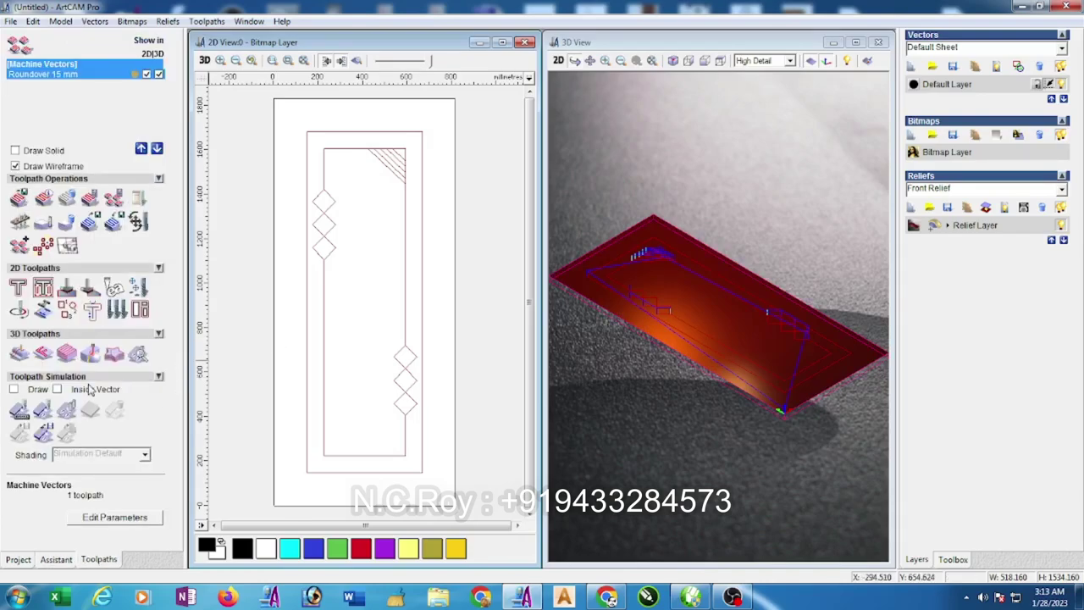
click(41, 408)
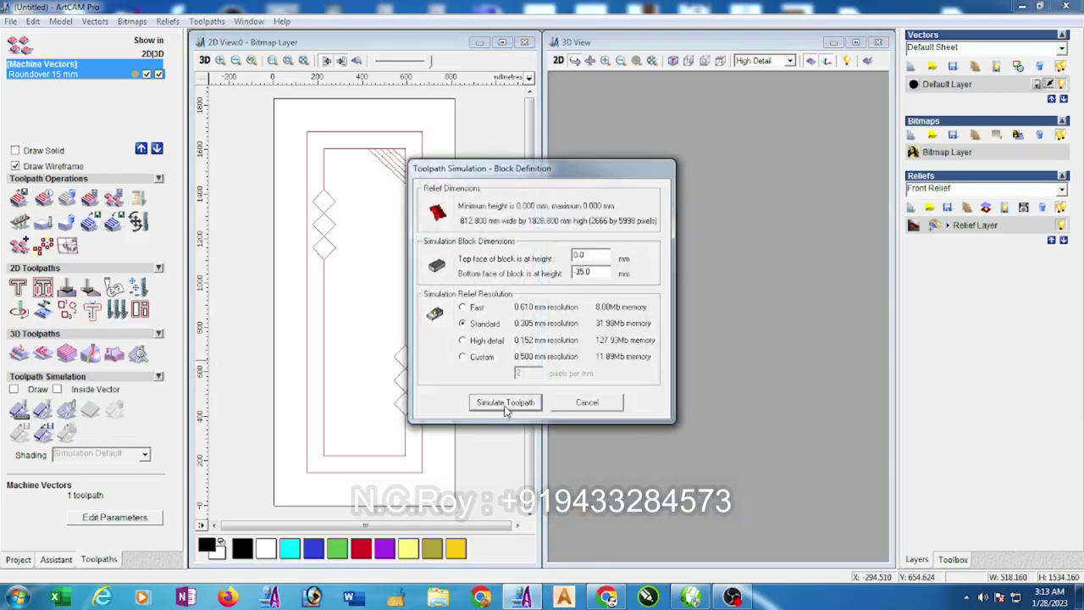
click(506, 404)
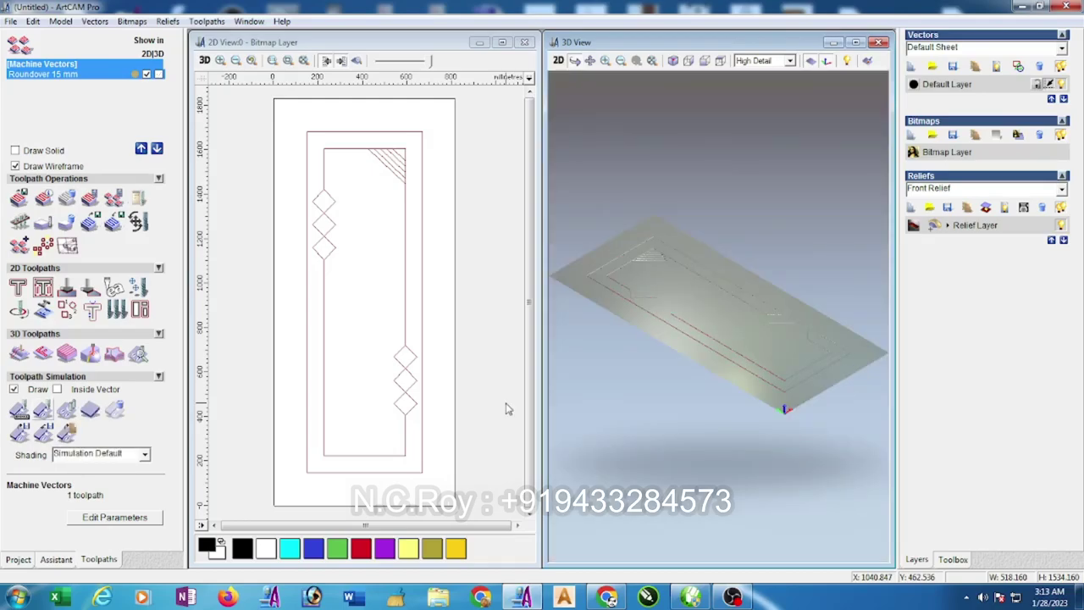
mouse_move(768, 323)
mouse_down()
mouse_move(746, 453)
mouse_move(704, 452)
mouse_up()
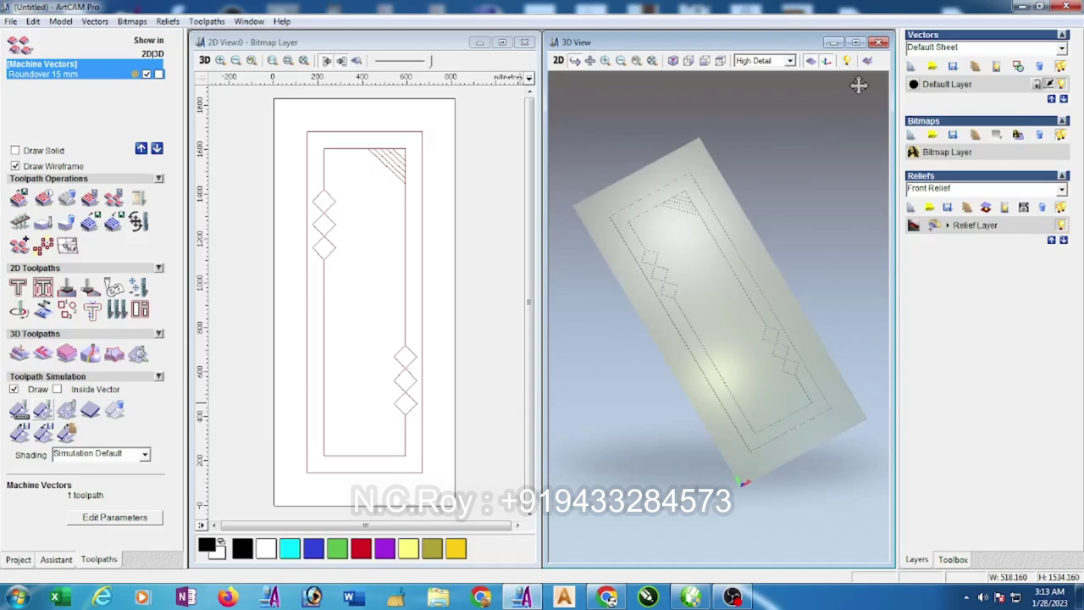
scroll(817, 263, up, 2)
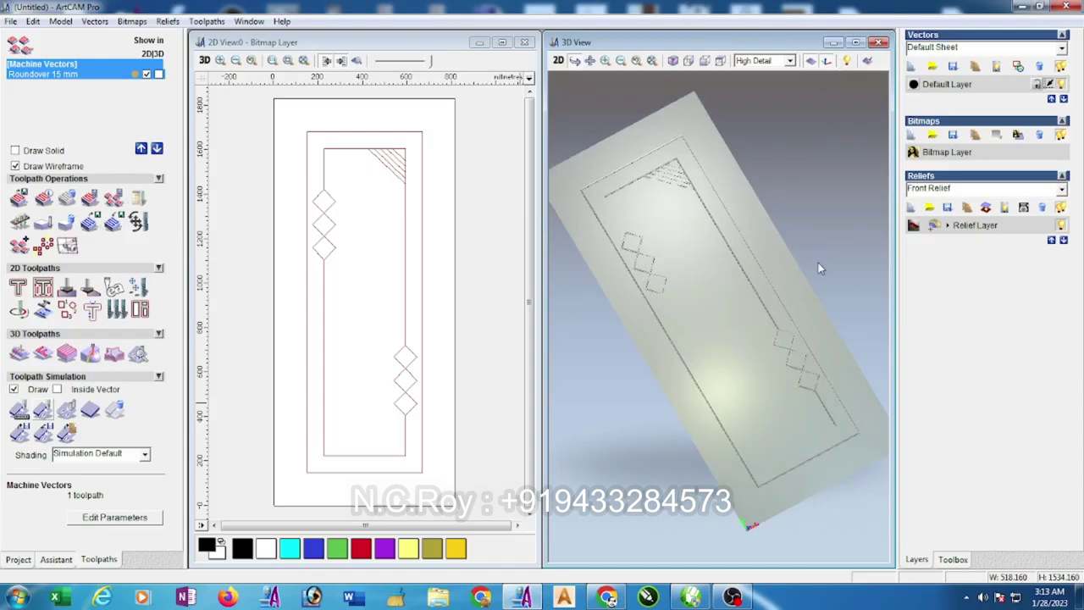